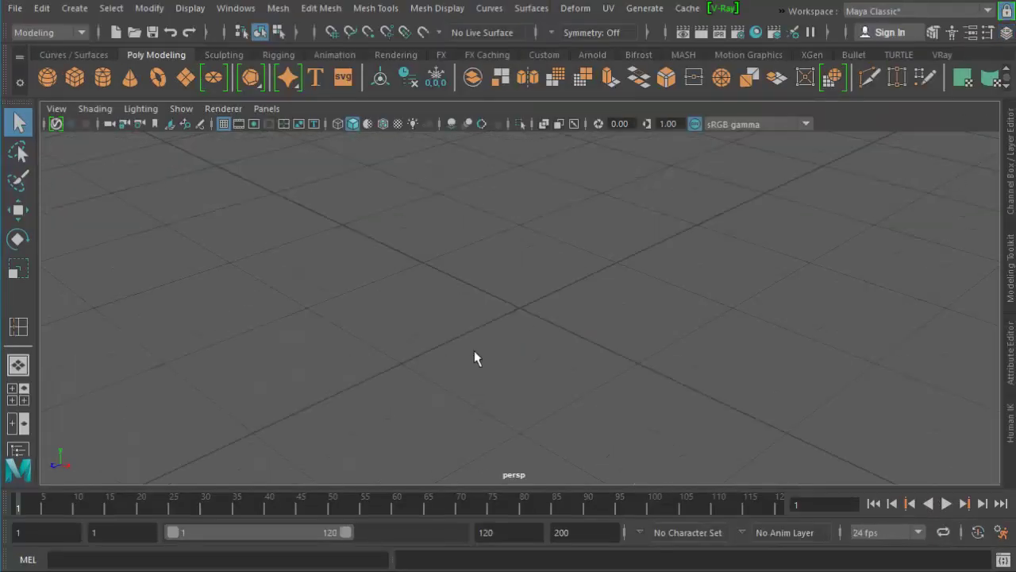
Create a polygon cylinder and raise it so it stands on the grid
{"action": "scroll", "coordinate": [596, 272], "scroll_direction": "down", "scroll_amount": 5}
{"action": "scroll", "coordinate": [586, 295], "scroll_direction": "up", "scroll_amount": 3}
{"action": "left_click", "coordinate": [104, 79]}
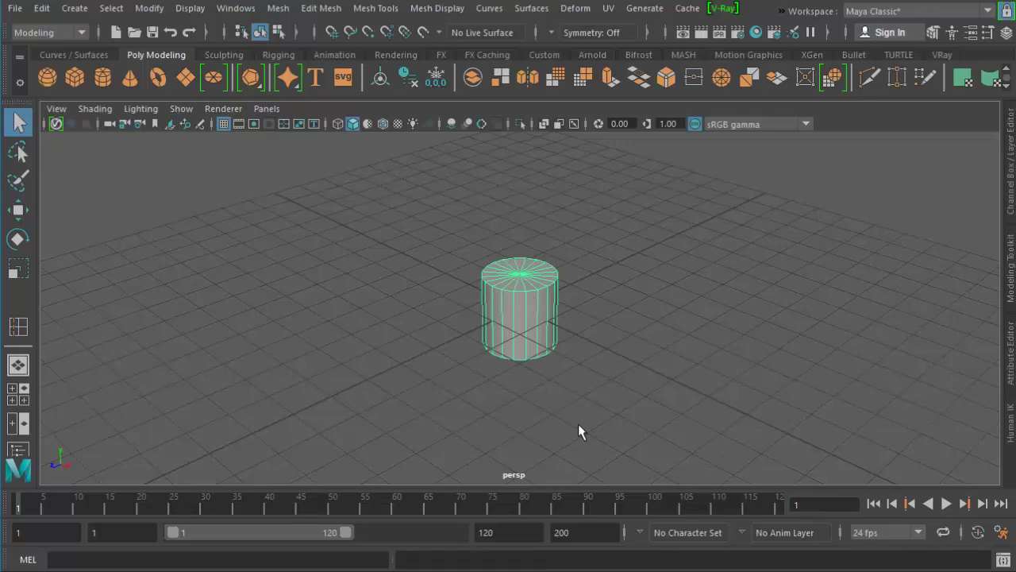
{"action": "key", "text": "space"}
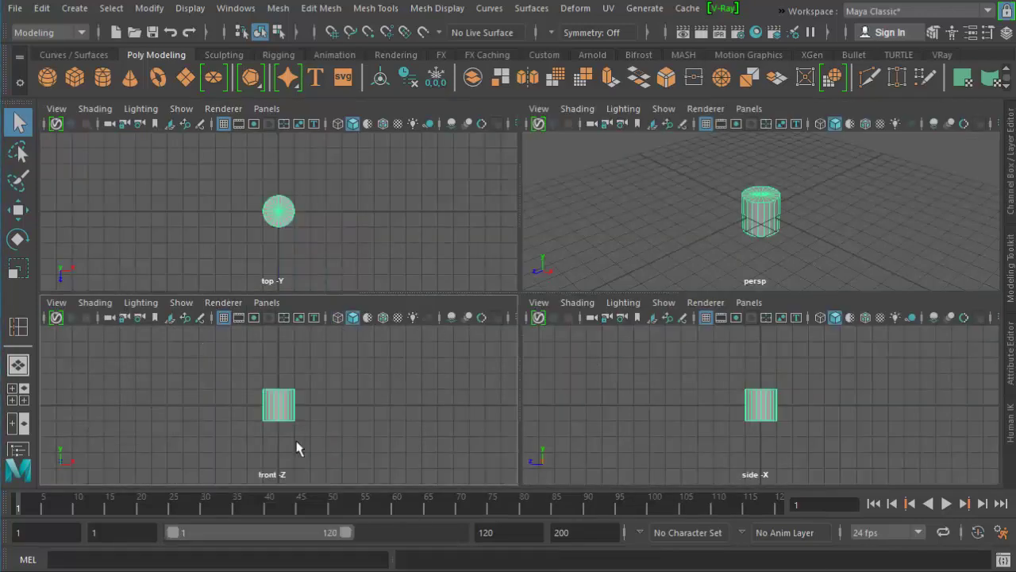
{"action": "key", "text": "space"}
{"action": "key", "text": "w"}
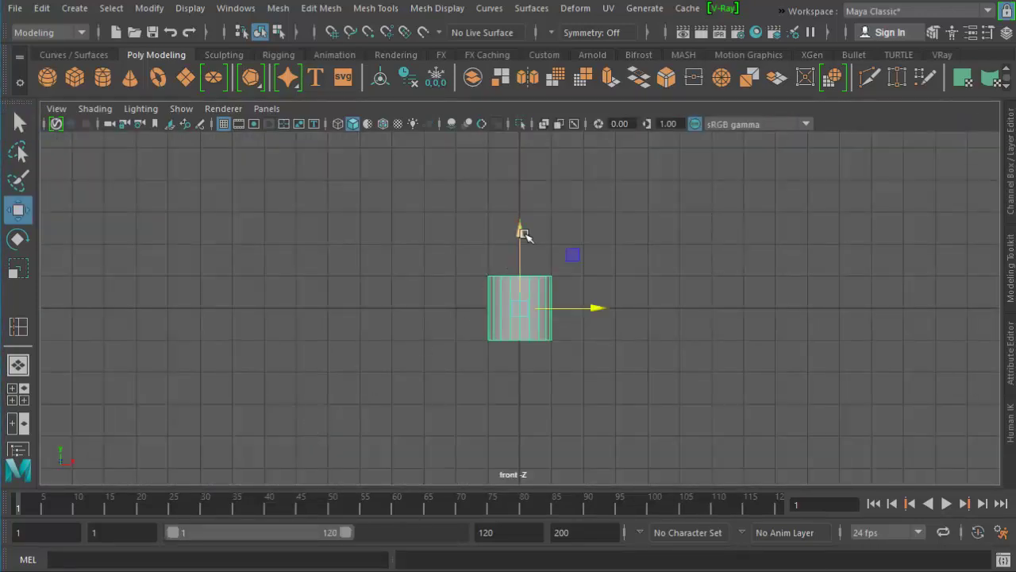
{"action": "left_click_drag", "start_coordinate": [520, 231], "coordinate": [529, 201]}
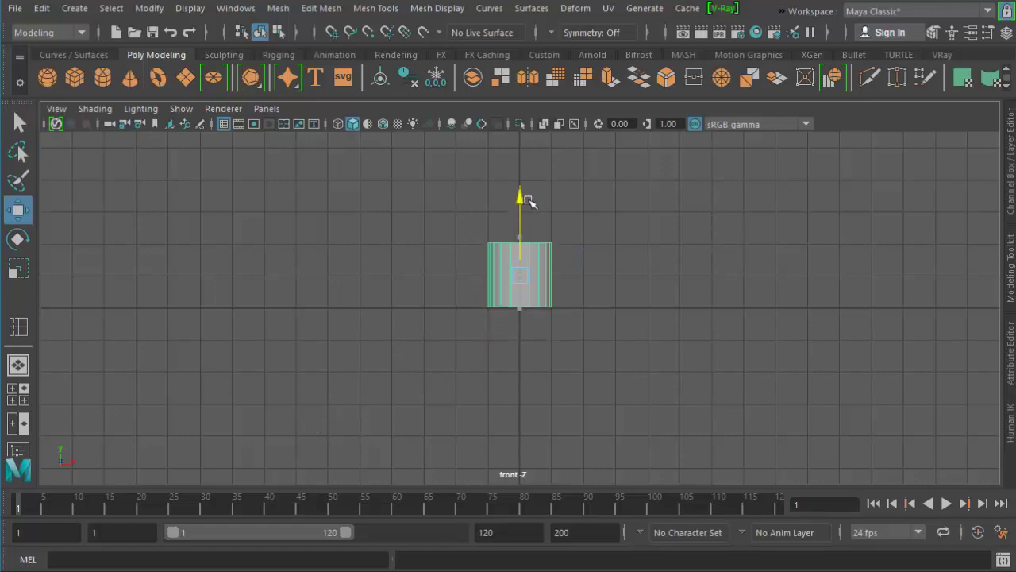
Scale the cylinder up uniformly, then stretch it taller in the front view
{"action": "key", "text": "space"}
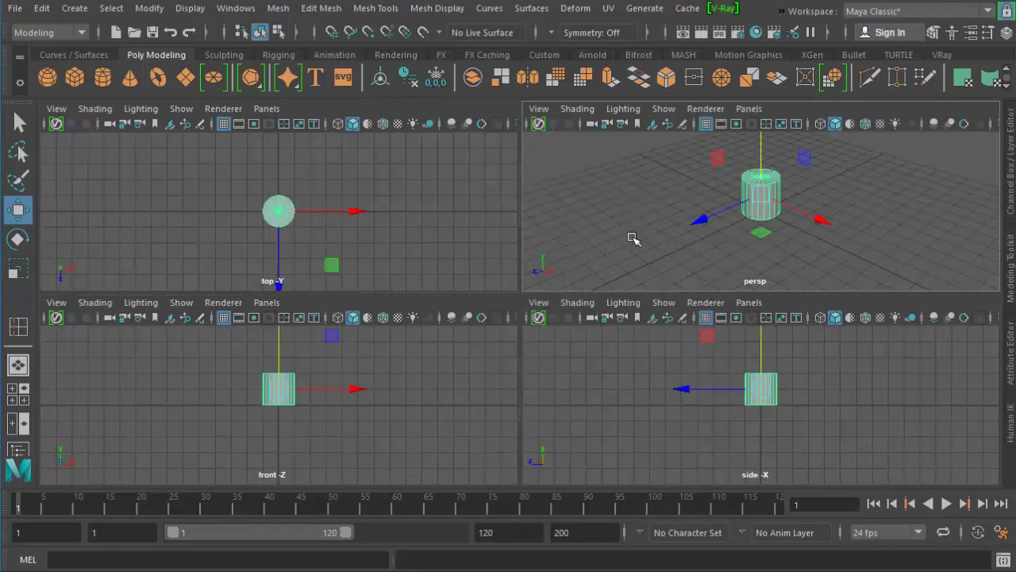
{"action": "key", "text": "space"}
{"action": "left_click_drag", "start_coordinate": [566, 236], "coordinate": [570, 238]}
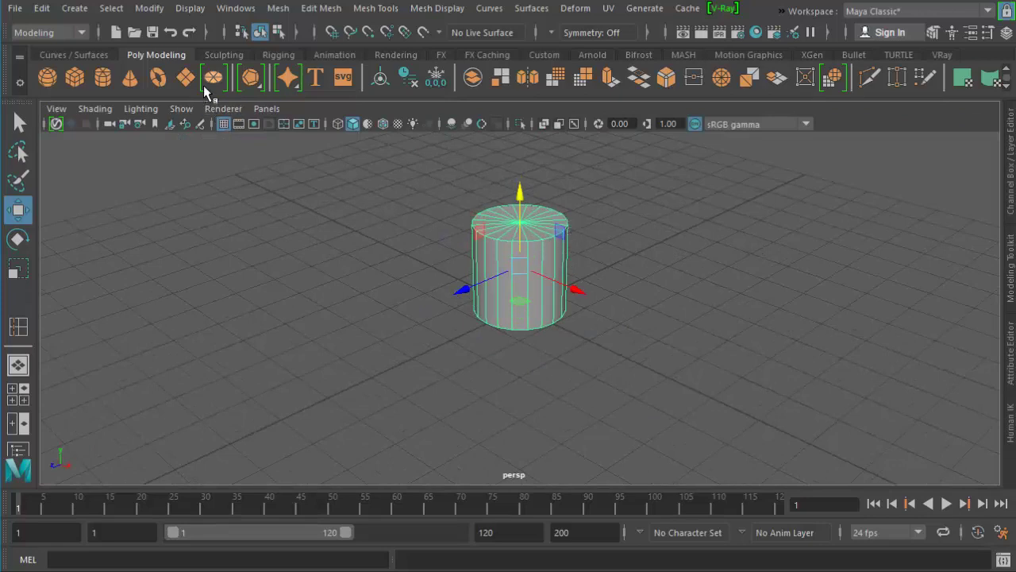
{"action": "key", "text": "r"}
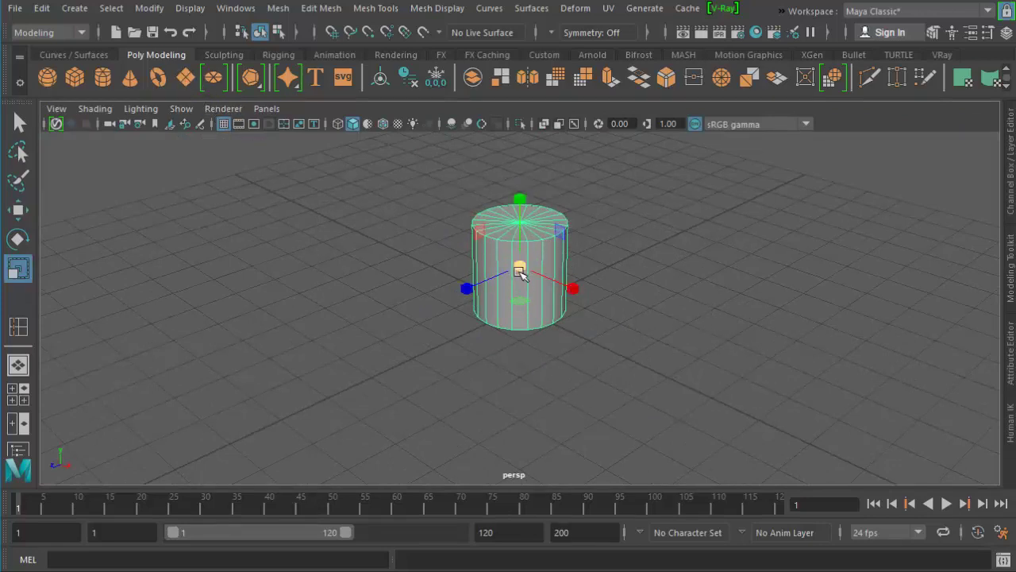
{"action": "left_click_drag", "start_coordinate": [519, 268], "coordinate": [551, 273]}
{"action": "key", "text": "space"}
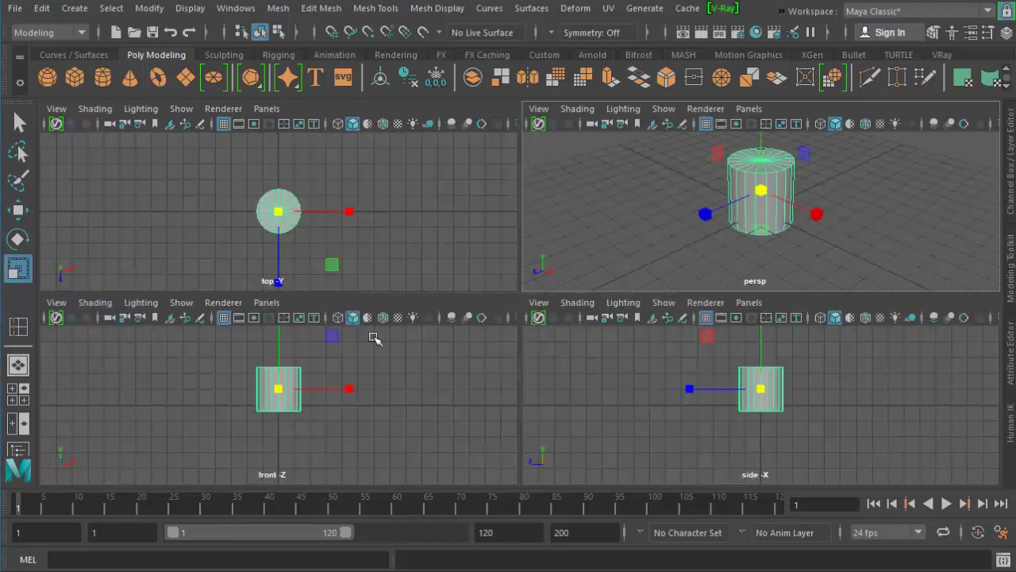
{"action": "key", "text": "space"}
{"action": "left_click_drag", "start_coordinate": [519, 205], "coordinate": [519, 177]}
{"action": "key", "text": "w"}
{"action": "key", "text": "space"}
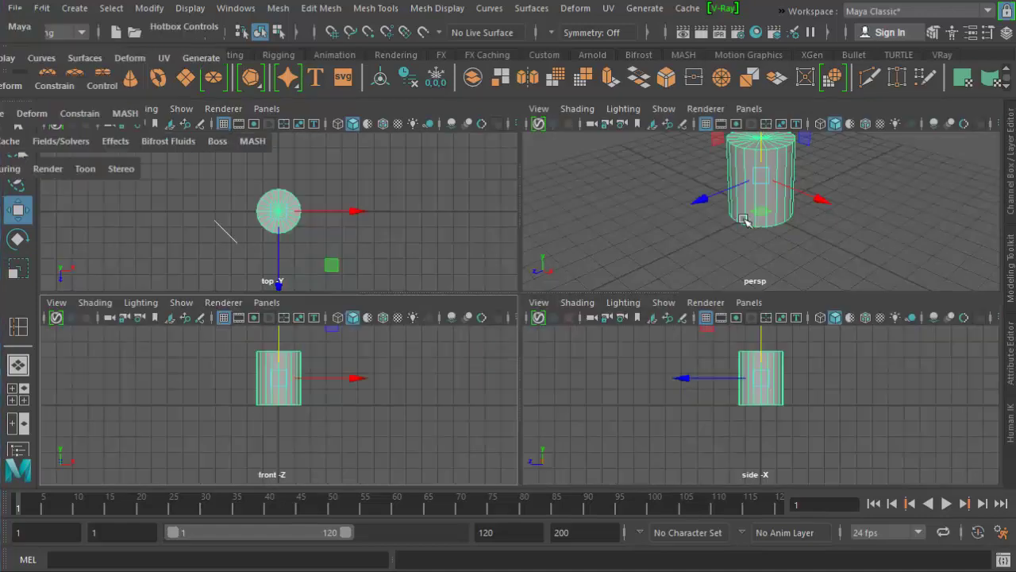
{"action": "key", "text": "space"}
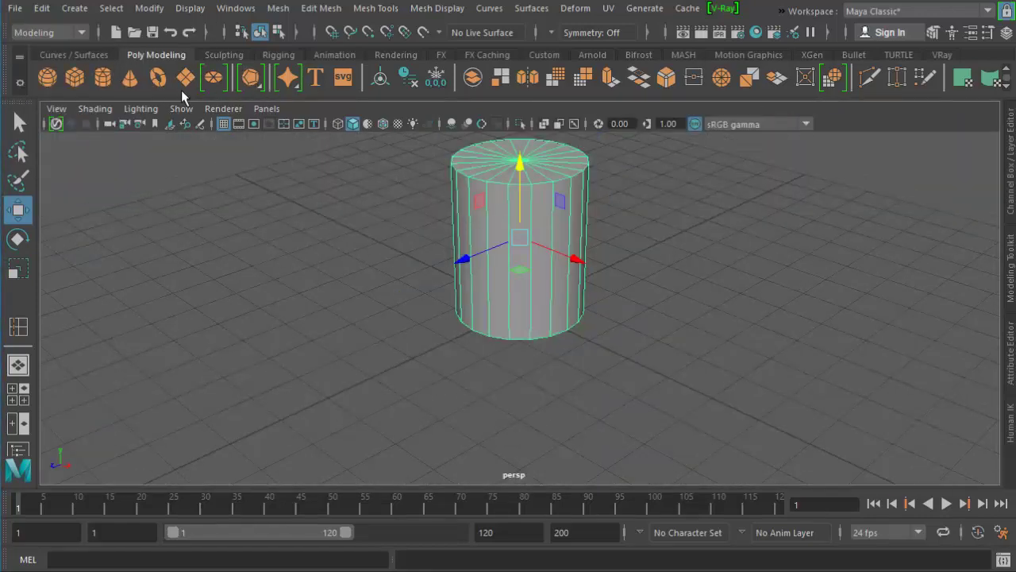
Create a polygon plane and scale it up into a large floor under the cylinder
{"action": "left_click", "coordinate": [184, 80]}
{"action": "left_click", "coordinate": [516, 308]}
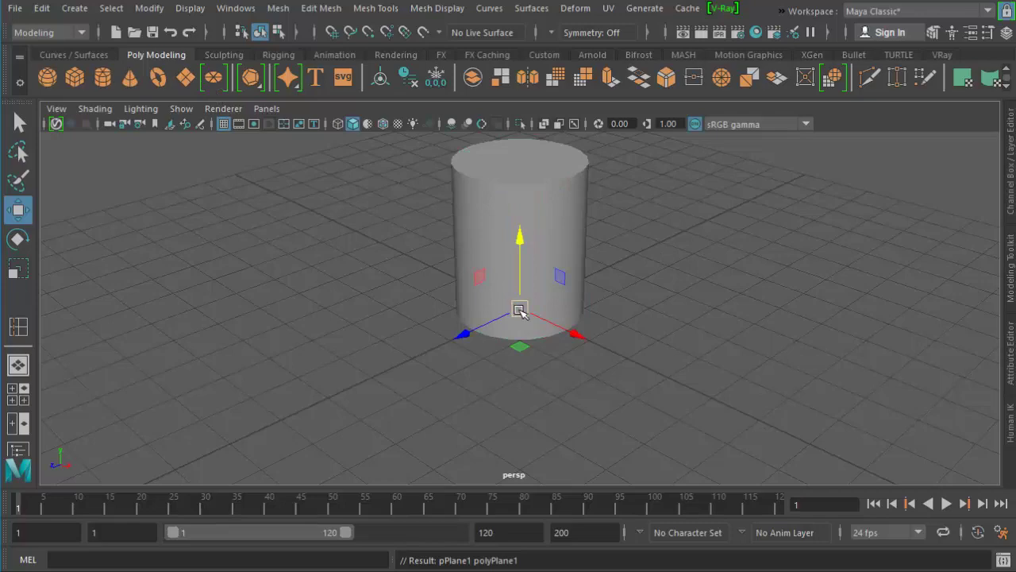
{"action": "key", "text": "r"}
{"action": "mouse_move", "coordinate": [519, 308]}
{"action": "left_mouse_down"}
{"action": "mouse_move", "coordinate": [787, 389]}
{"action": "mouse_move", "coordinate": [1013, 474]}
{"action": "left_mouse_up"}
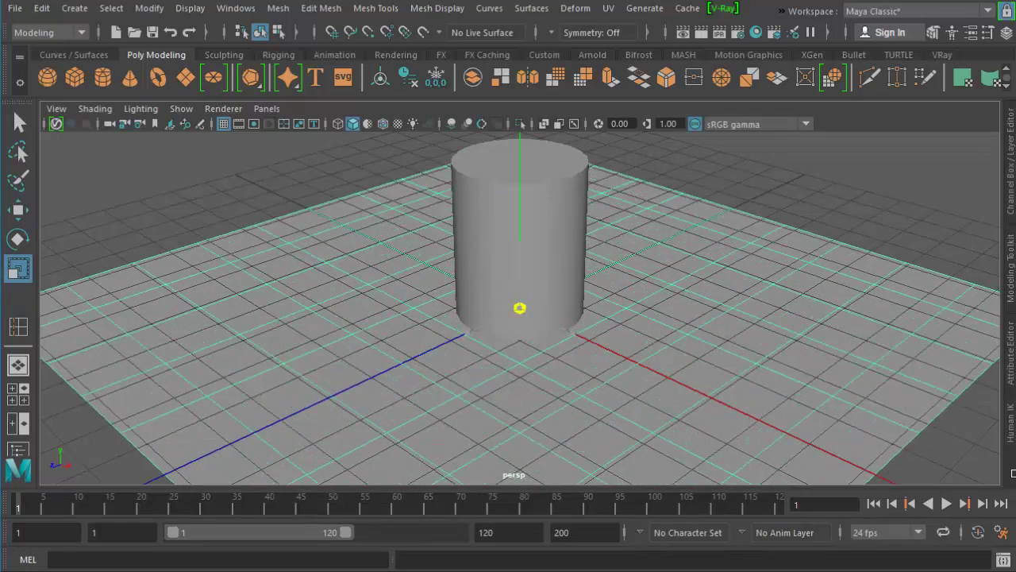
{"action": "left_click_drag", "start_coordinate": [518, 306], "coordinate": [713, 319]}
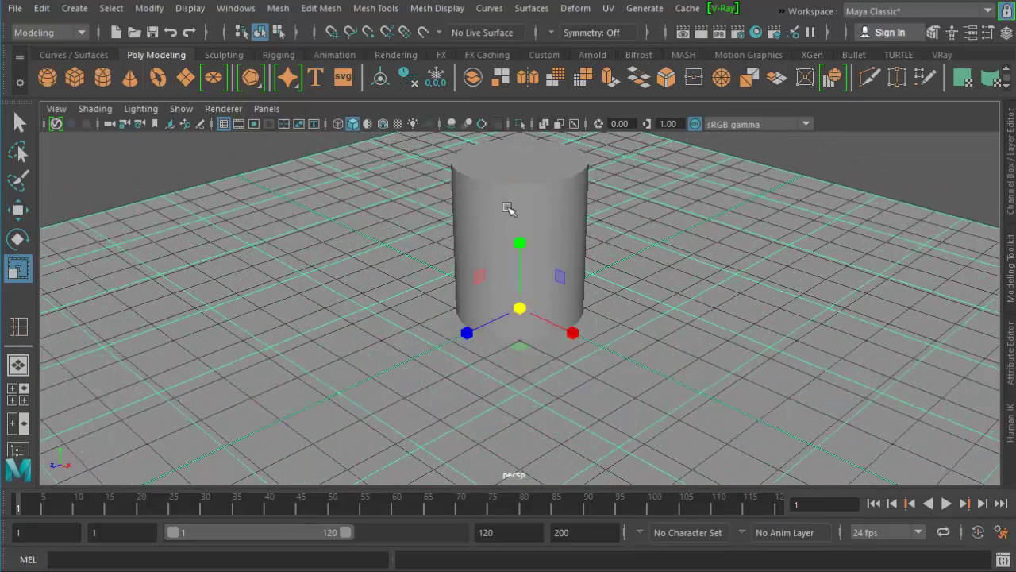
Paint-select the cylinder's top cap faces, then select the floor plane in object mode
{"action": "left_click", "coordinate": [508, 208]}
{"action": "middle_click_drag", "start_coordinate": [542, 269], "coordinate": [488, 293], "text": "alt"}
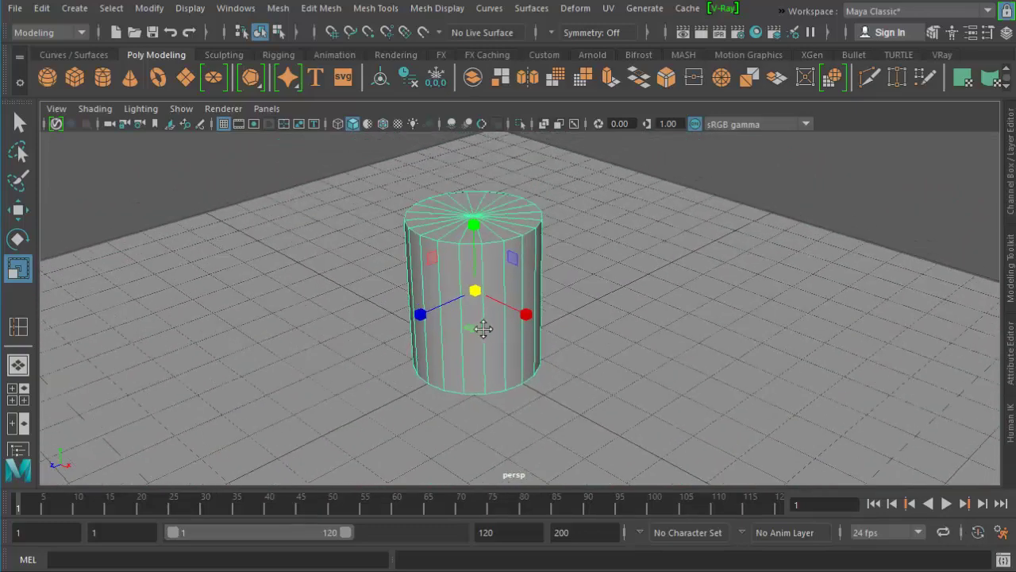
{"action": "left_click_drag", "start_coordinate": [502, 263], "coordinate": [497, 274], "text": "alt"}
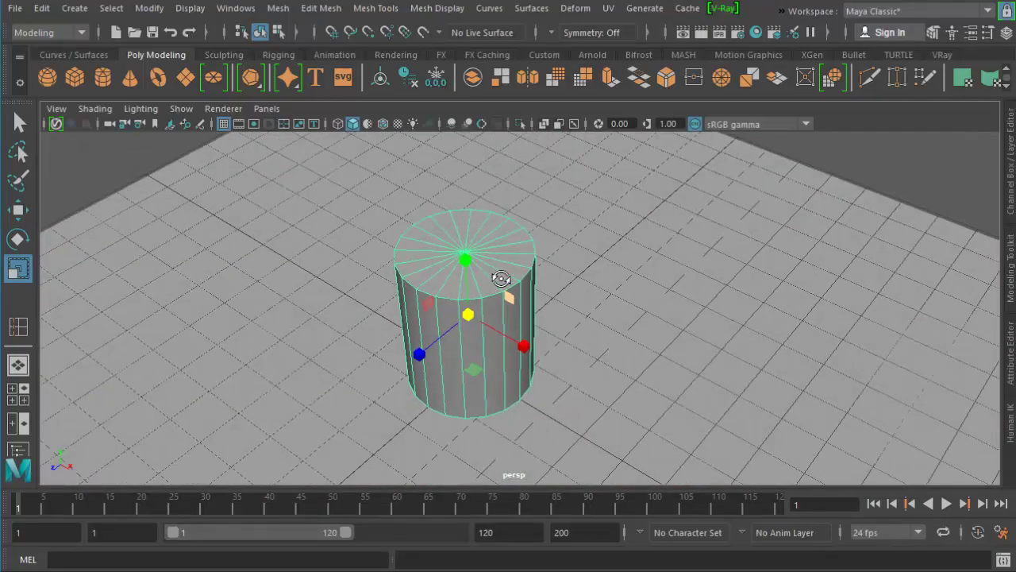
{"action": "right_click", "coordinate": [499, 253]}
{"action": "left_click", "coordinate": [498, 231]}
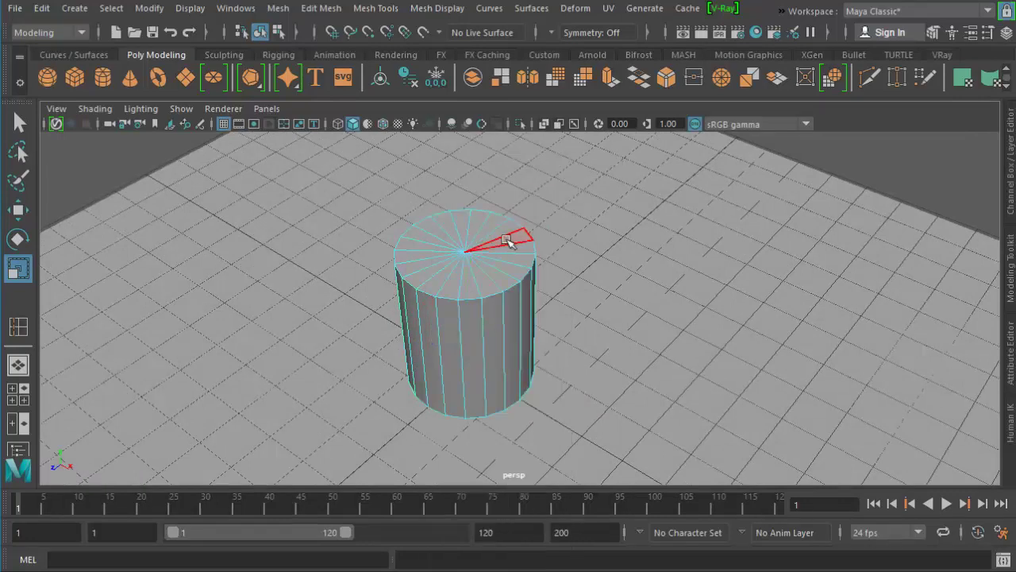
{"action": "left_click", "coordinate": [467, 266]}
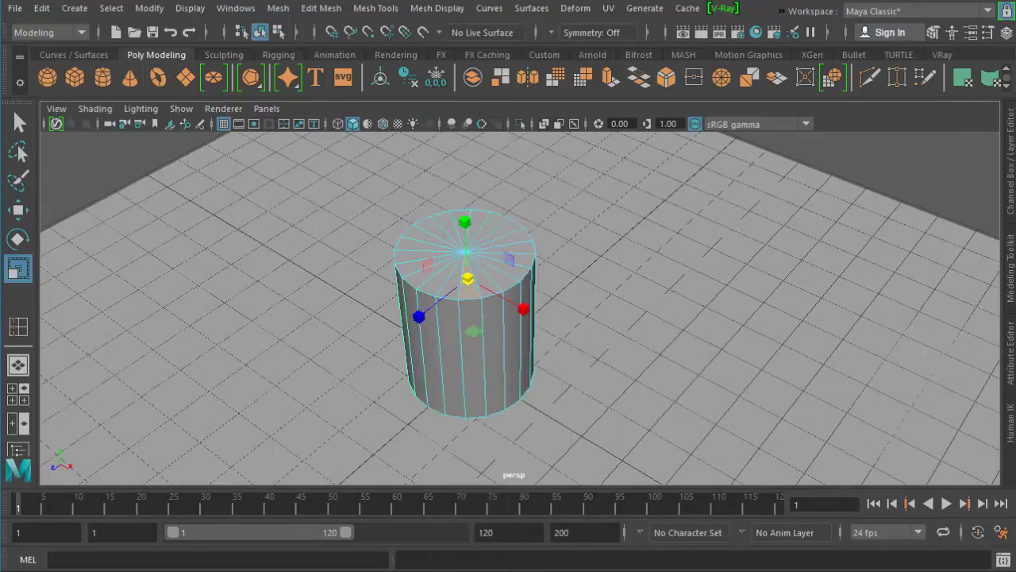
{"action": "left_click", "coordinate": [18, 181]}
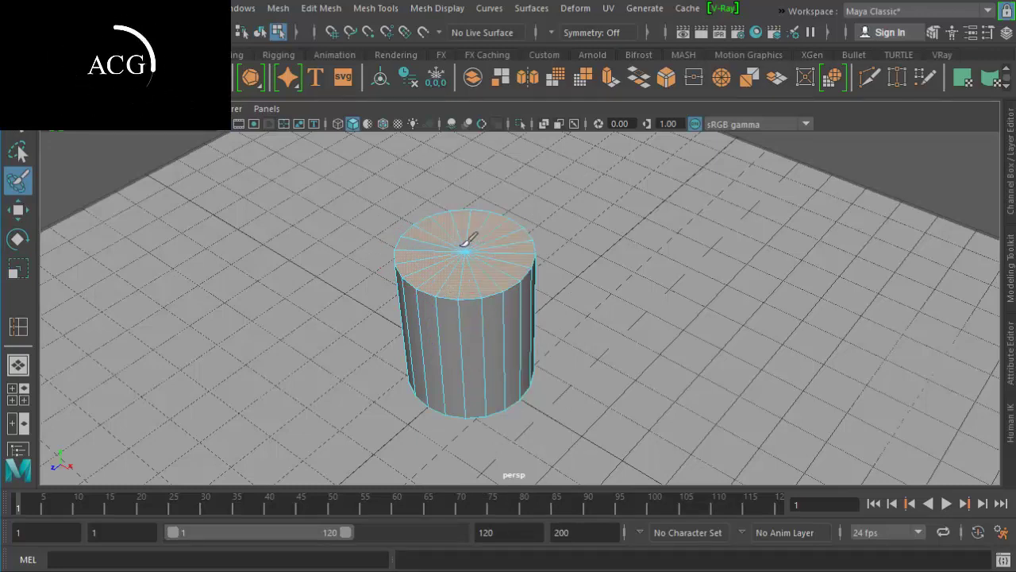
{"action": "left_click_drag", "start_coordinate": [473, 245], "coordinate": [444, 249]}
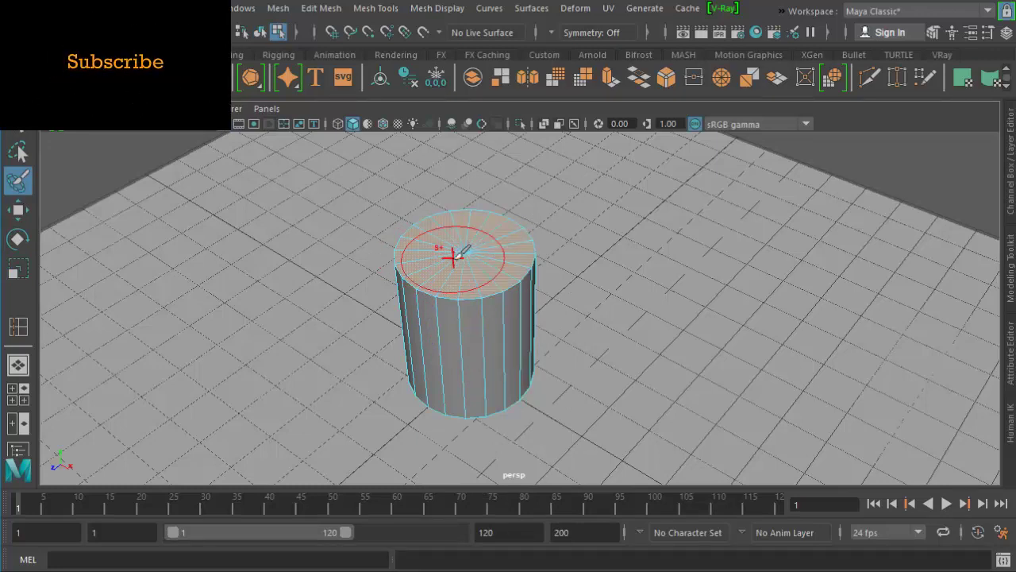
{"action": "mouse_move", "coordinate": [527, 259]}
{"action": "left_mouse_down", "text": "alt"}
{"action": "mouse_move", "coordinate": [194, 123]}
{"action": "mouse_move", "coordinate": [231, 189]}
{"action": "left_mouse_up", "text": "alt"}
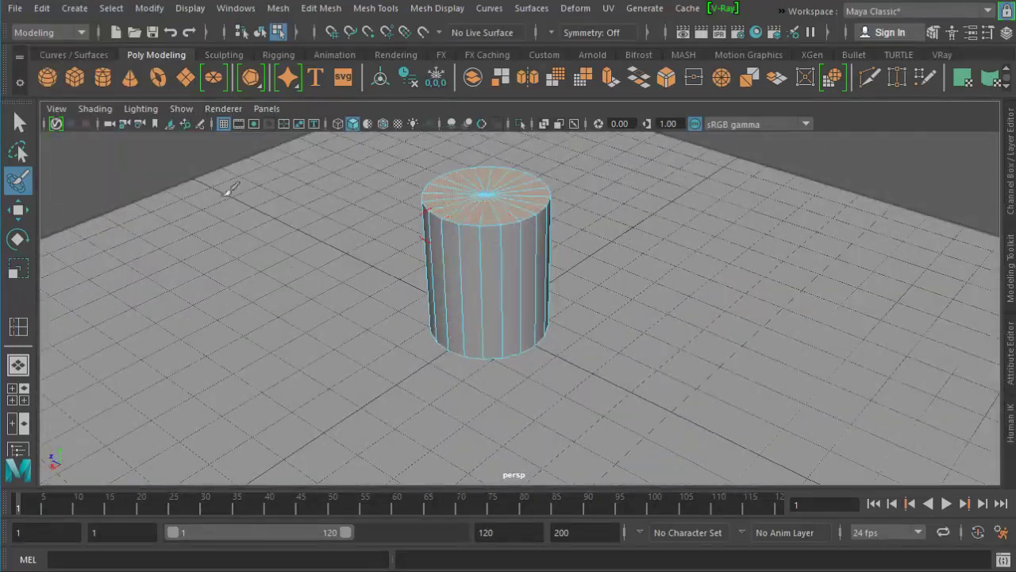
{"action": "left_click", "coordinate": [19, 122]}
{"action": "left_click", "coordinate": [675, 257]}
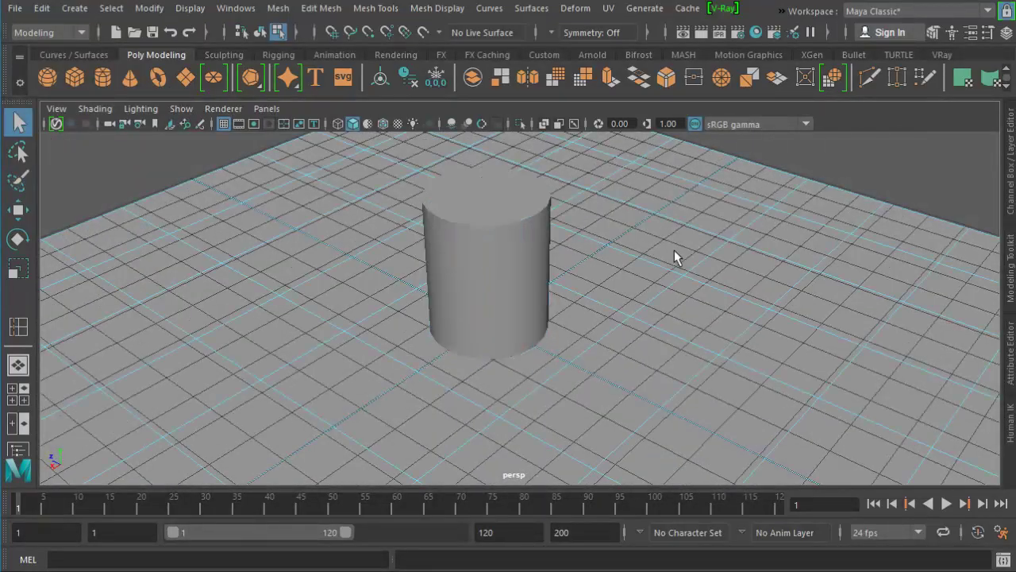
Delete the floor plane and put the cylinder in face selection to inspect its top
{"action": "key", "text": "F11"}
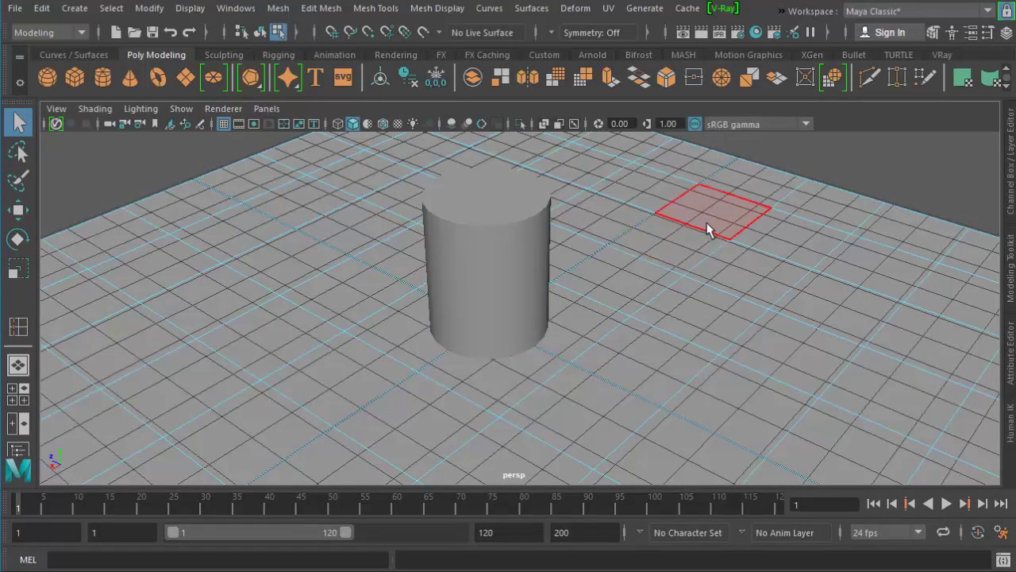
{"action": "right_click_drag", "start_coordinate": [710, 229], "coordinate": [796, 158]}
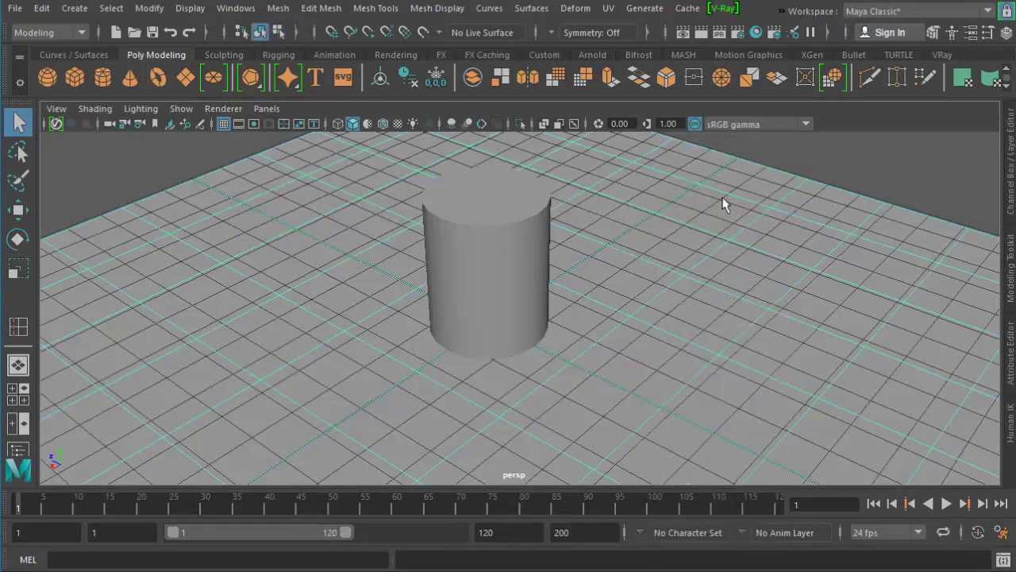
{"action": "key", "text": "Delete"}
{"action": "left_click", "coordinate": [516, 245]}
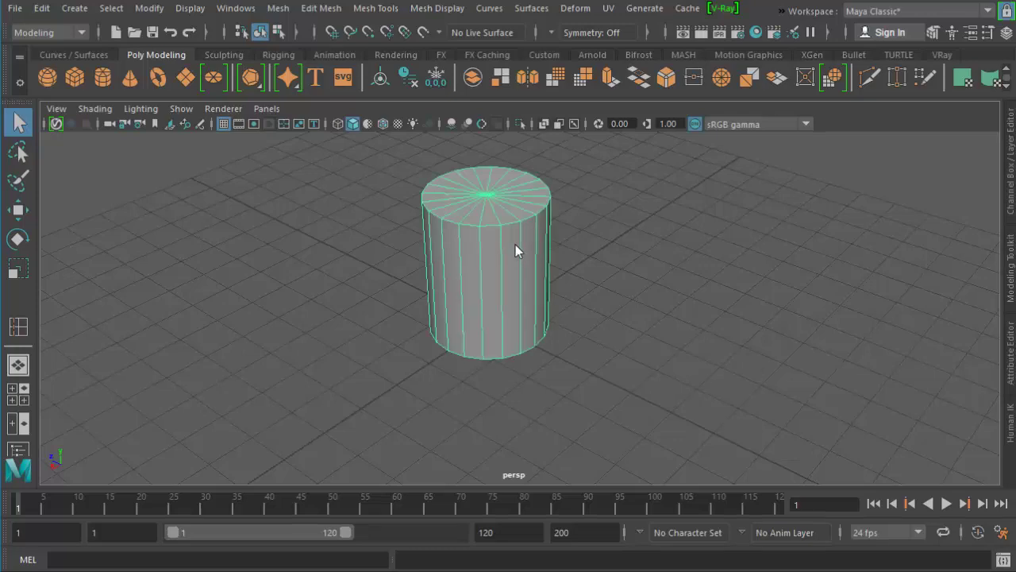
{"action": "right_click_drag", "start_coordinate": [516, 245], "coordinate": [520, 231]}
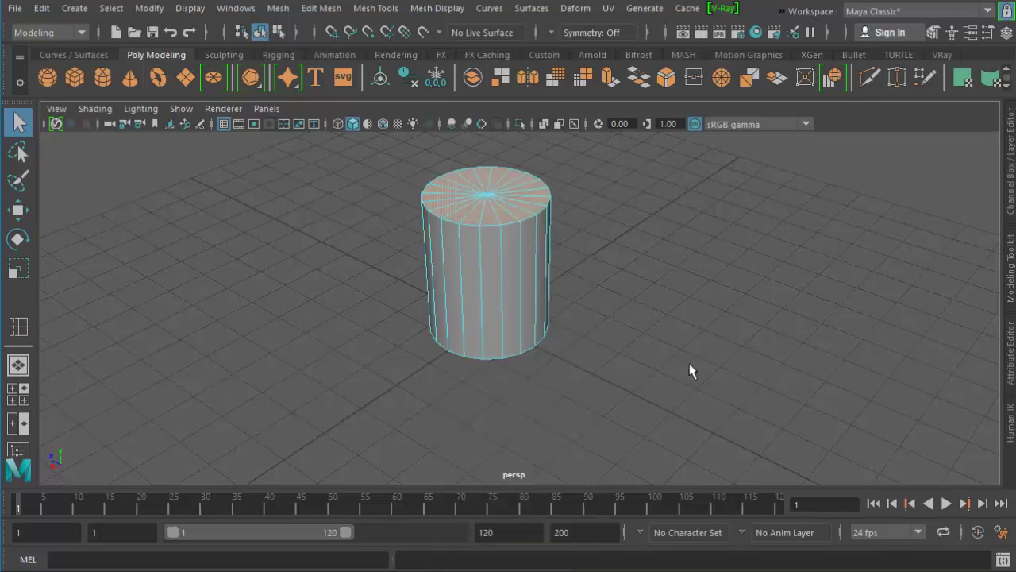
{"action": "mouse_move", "coordinate": [636, 367]}
{"action": "left_mouse_down", "text": "alt"}
{"action": "mouse_move", "coordinate": [604, 238]}
{"action": "mouse_move", "coordinate": [619, 196]}
{"action": "mouse_move", "coordinate": [850, 313]}
{"action": "mouse_move", "coordinate": [825, 255]}
{"action": "mouse_move", "coordinate": [797, 230]}
{"action": "mouse_move", "coordinate": [592, 299]}
{"action": "mouse_move", "coordinate": [648, 325]}
{"action": "left_mouse_up", "text": "alt"}
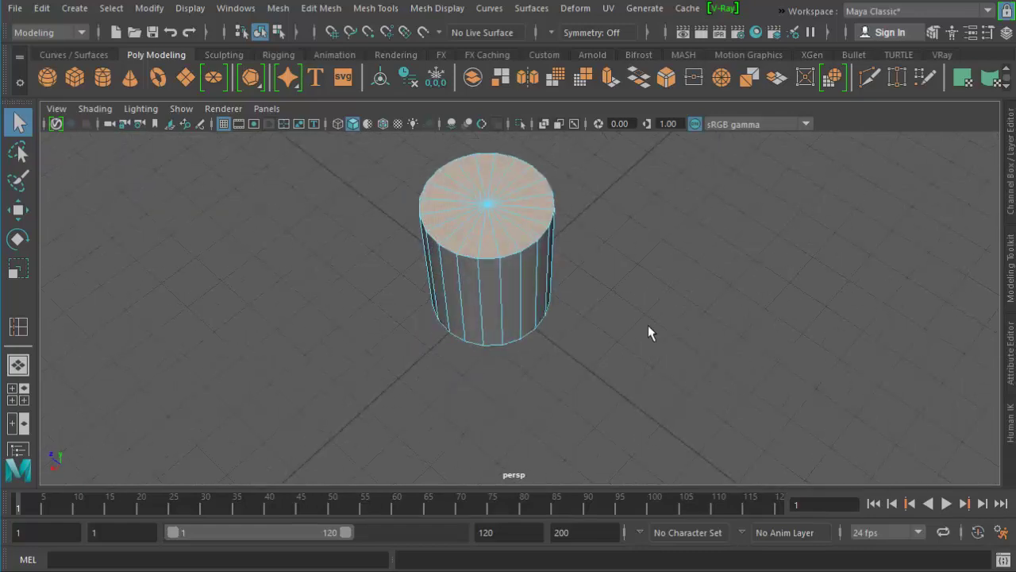
{"action": "left_click_drag", "start_coordinate": [613, 293], "coordinate": [583, 352], "text": "alt"}
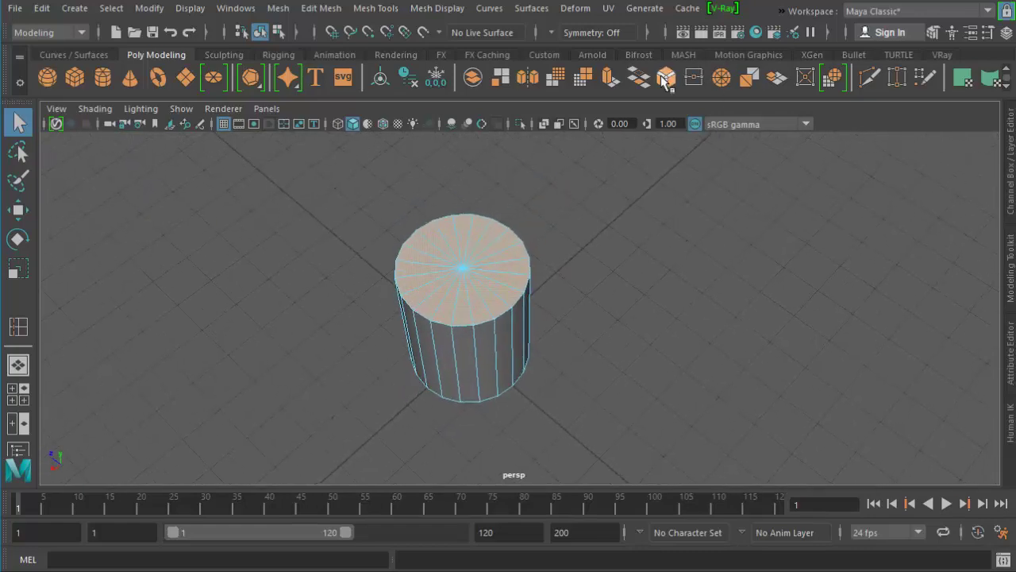
Extrude the top cap faces and scale them inward to form a rim
{"action": "left_click", "coordinate": [610, 77]}
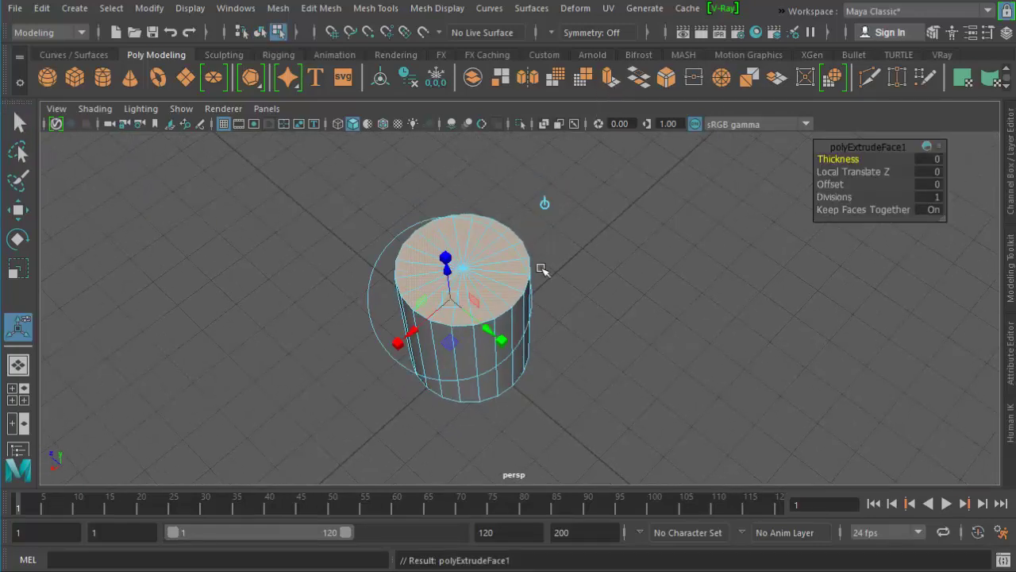
{"action": "key", "text": "r"}
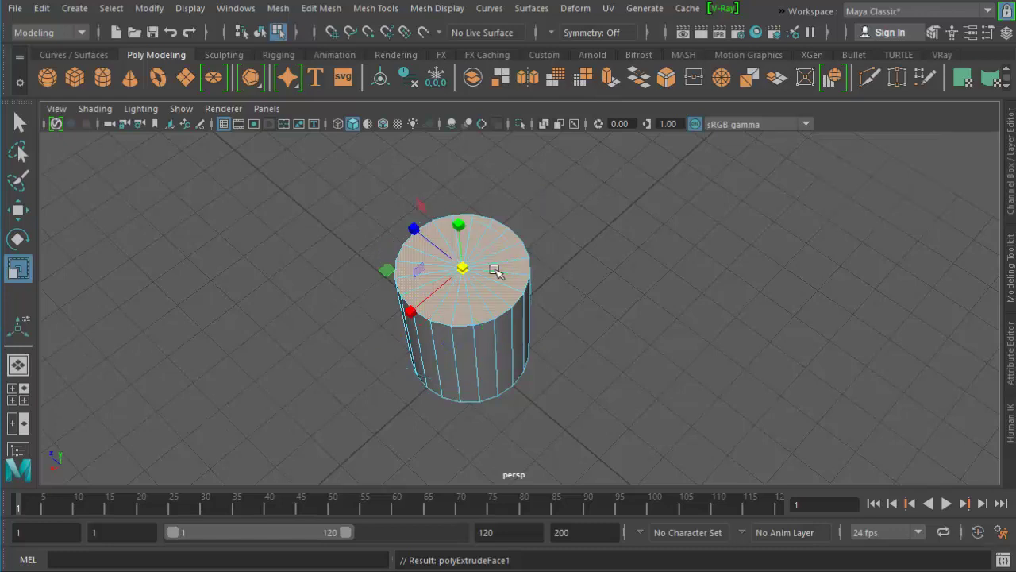
{"action": "left_click_drag", "start_coordinate": [471, 274], "coordinate": [458, 266]}
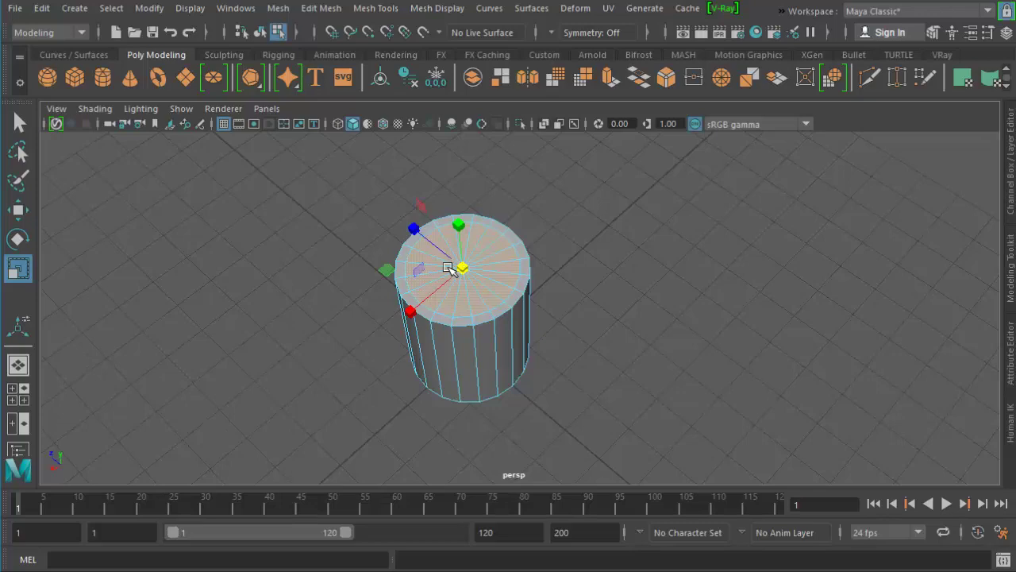
{"action": "key", "text": "space"}
{"action": "key", "text": "space"}
{"action": "key", "text": "space"}
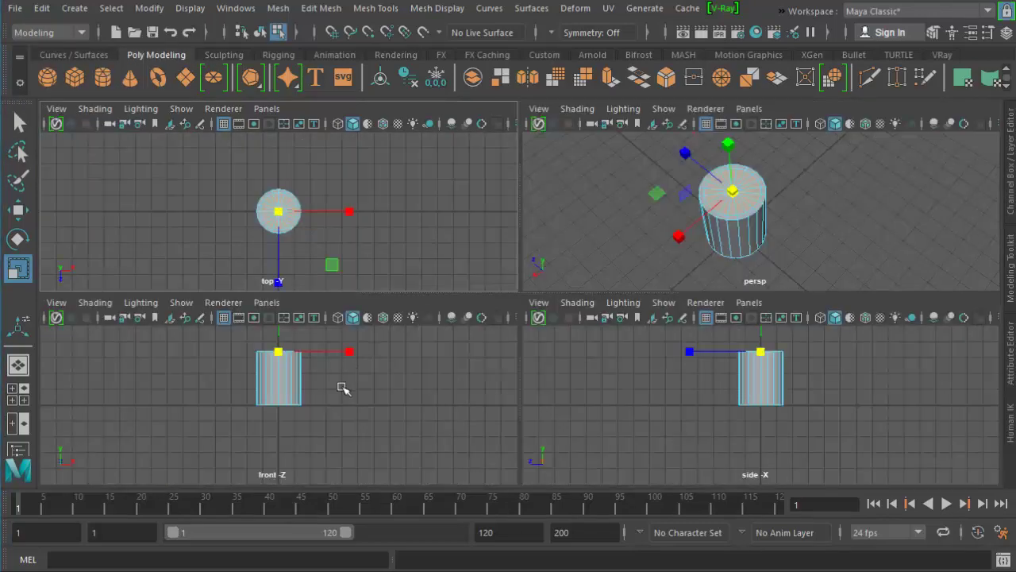
{"action": "key", "text": "space"}
{"action": "key", "text": "4"}
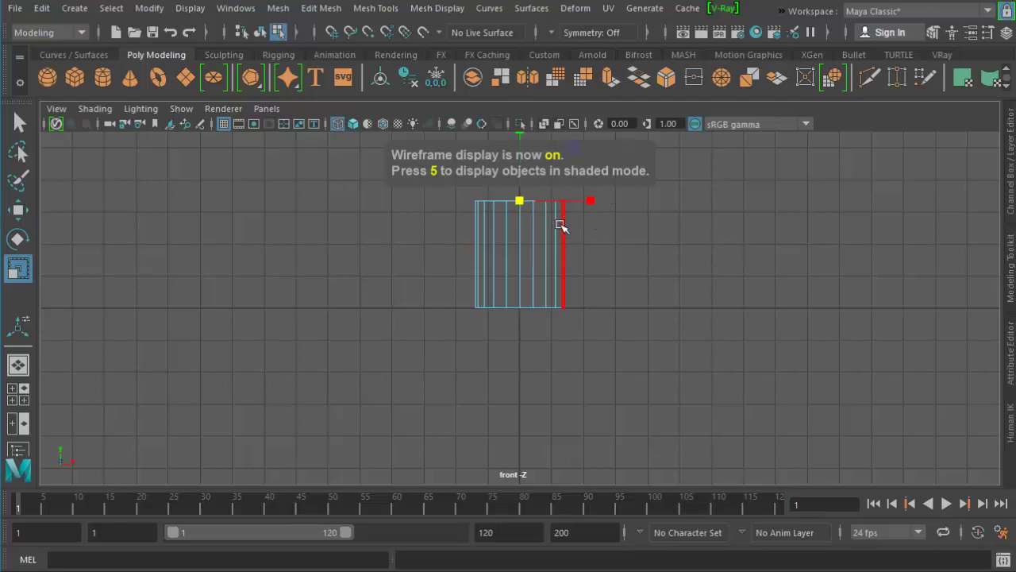
Extrude the top face again and push it down to Local Translate Z -3.017
{"action": "left_click", "coordinate": [610, 77]}
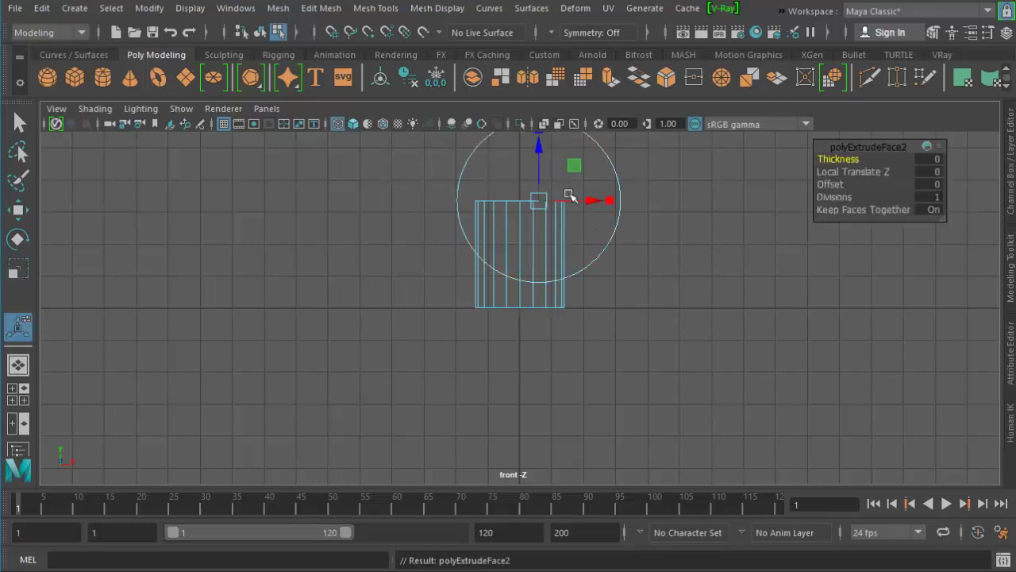
{"action": "left_click_drag", "start_coordinate": [542, 149], "coordinate": [547, 243]}
{"action": "key", "text": "space"}
{"action": "key", "text": "space"}
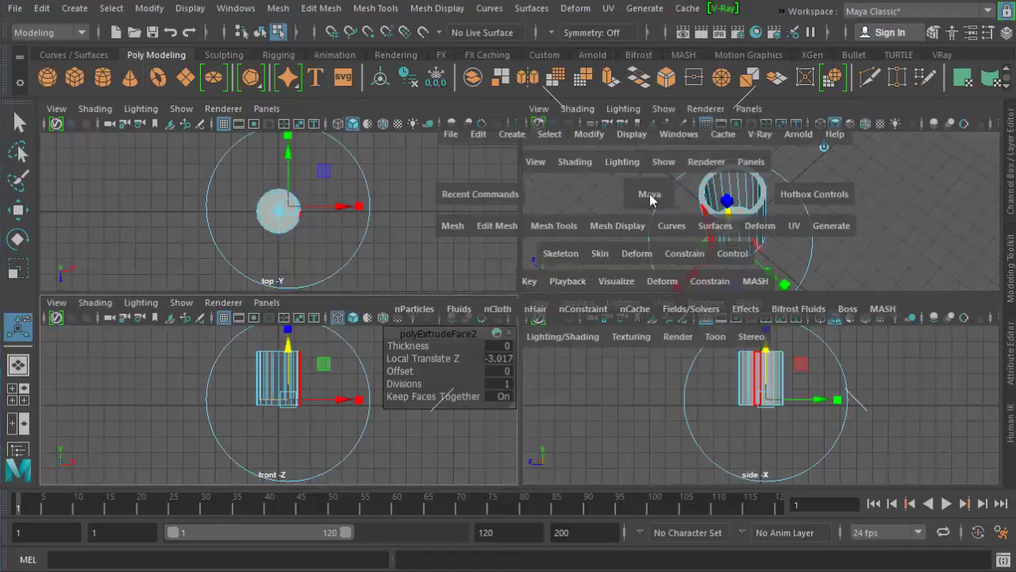
{"action": "scroll", "coordinate": [564, 308], "scroll_direction": "up", "scroll_amount": 2}
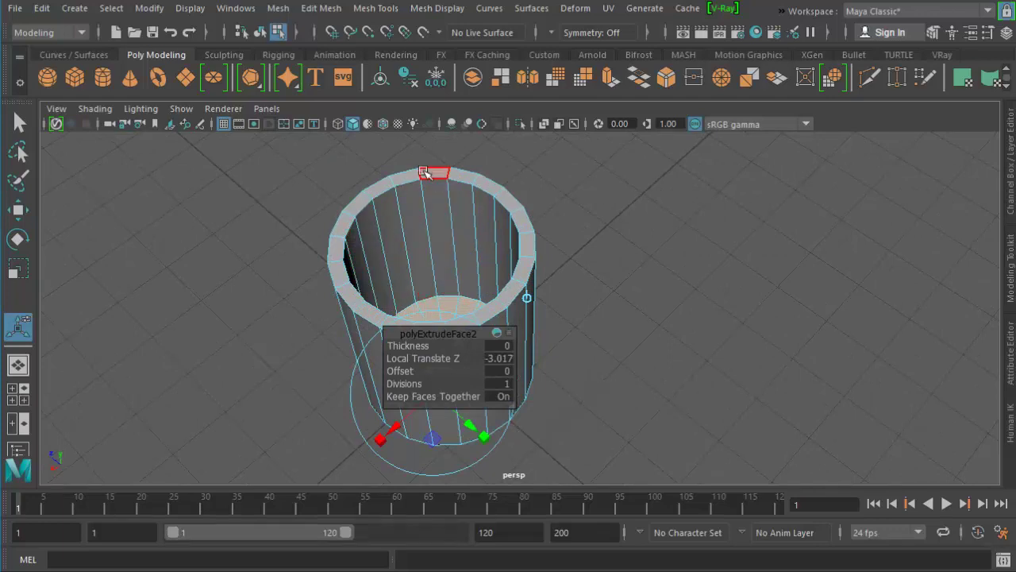
{"action": "right_click", "coordinate": [438, 188]}
Select both rim edge loops and bevel them with fraction 0.5 and 3 segments
{"action": "left_click", "coordinate": [447, 146]}
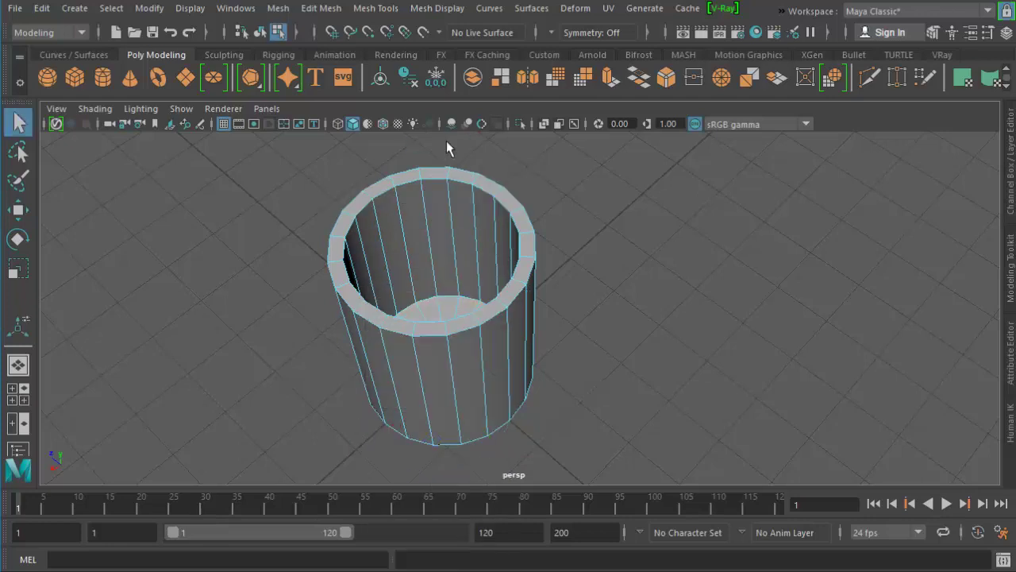
{"action": "double_click", "coordinate": [448, 299]}
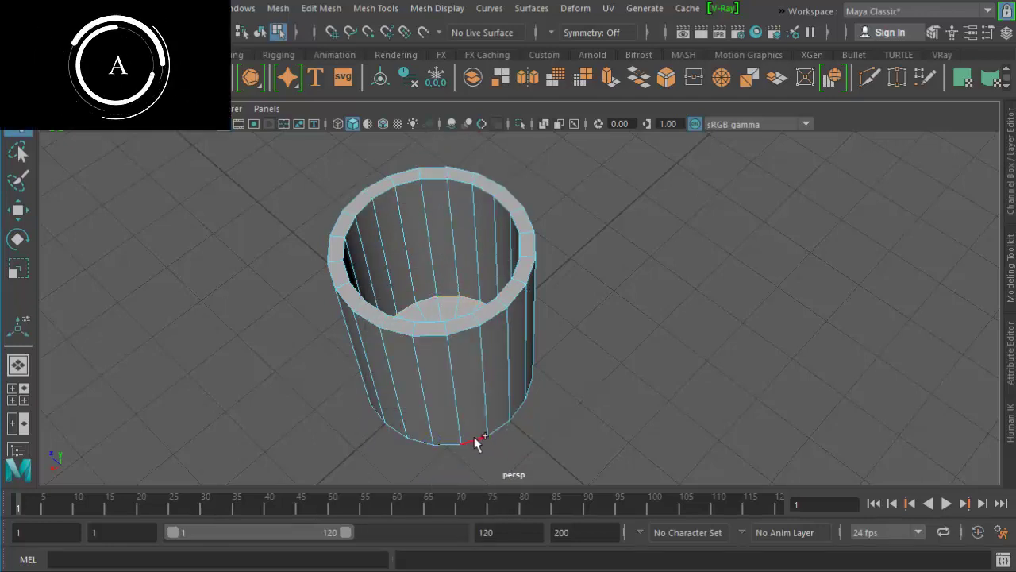
{"action": "double_click", "coordinate": [477, 443], "text": "shift"}
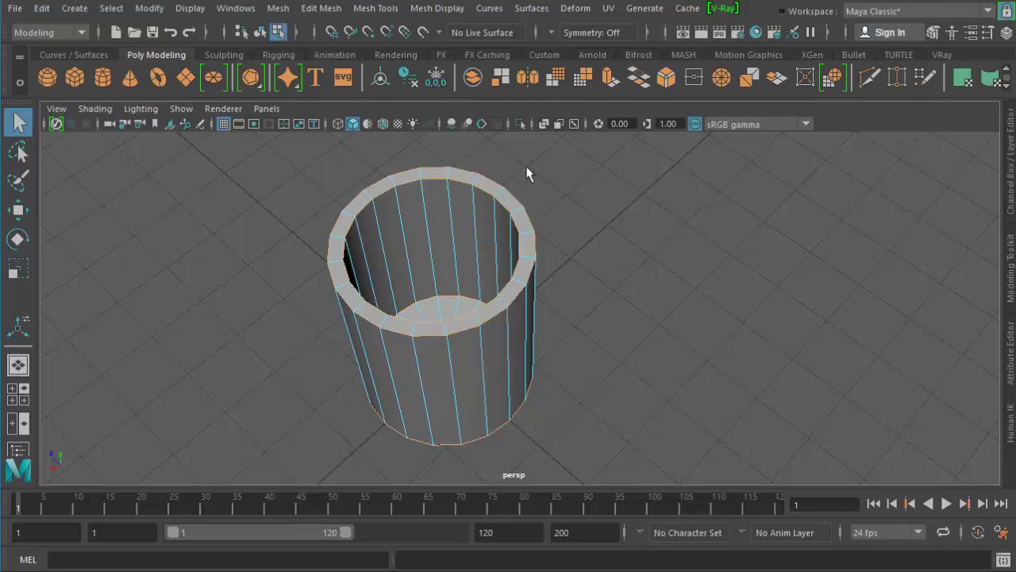
{"action": "left_click", "coordinate": [665, 77]}
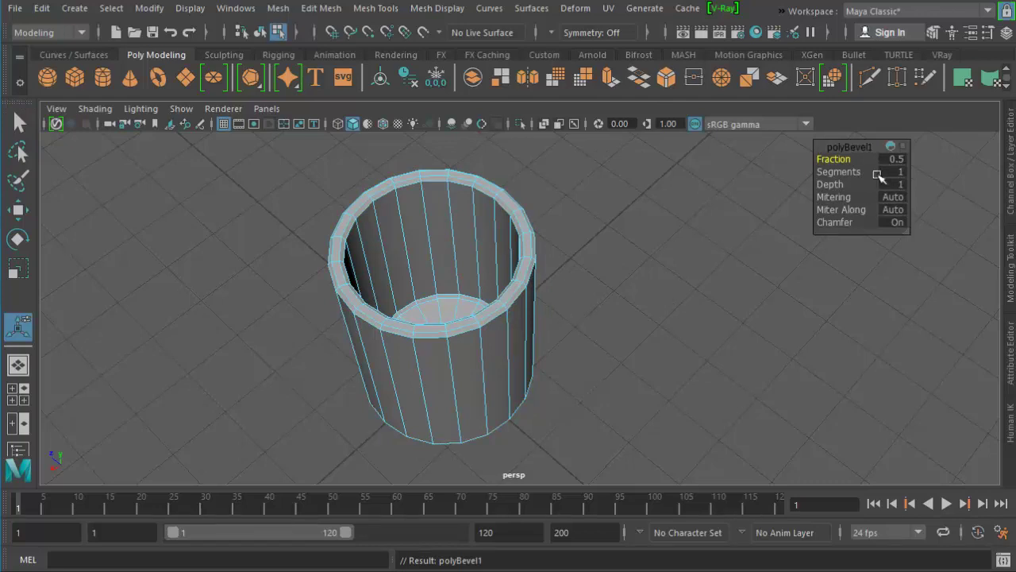
{"action": "left_click_drag", "start_coordinate": [883, 171], "coordinate": [872, 172]}
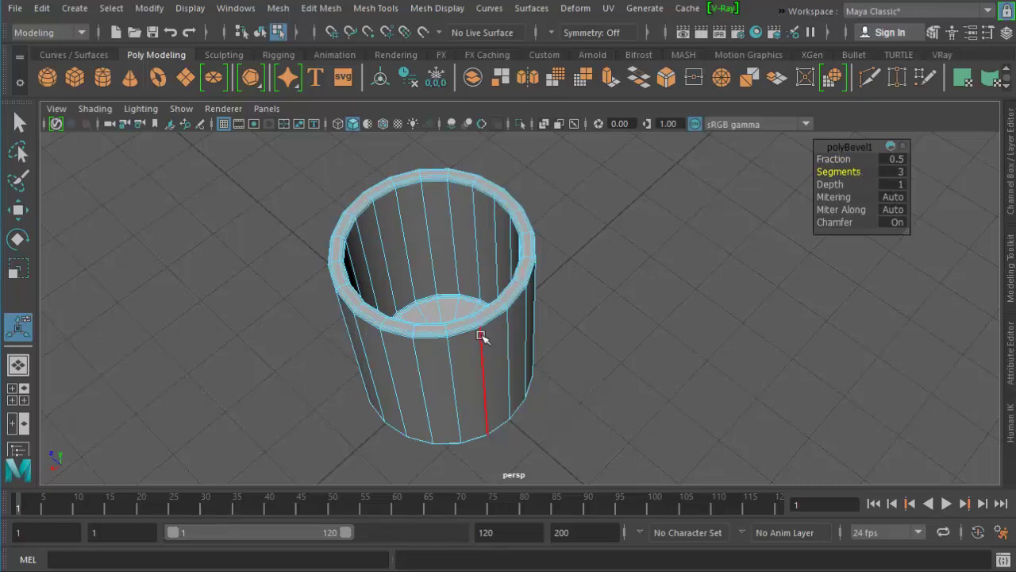
{"action": "mouse_move", "coordinate": [466, 310]}
{"action": "left_mouse_down", "text": "alt"}
{"action": "mouse_move", "coordinate": [484, 213]}
{"action": "mouse_move", "coordinate": [466, 185]}
{"action": "mouse_move", "coordinate": [347, 261]}
{"action": "mouse_move", "coordinate": [424, 261]}
{"action": "left_mouse_up", "text": "alt"}
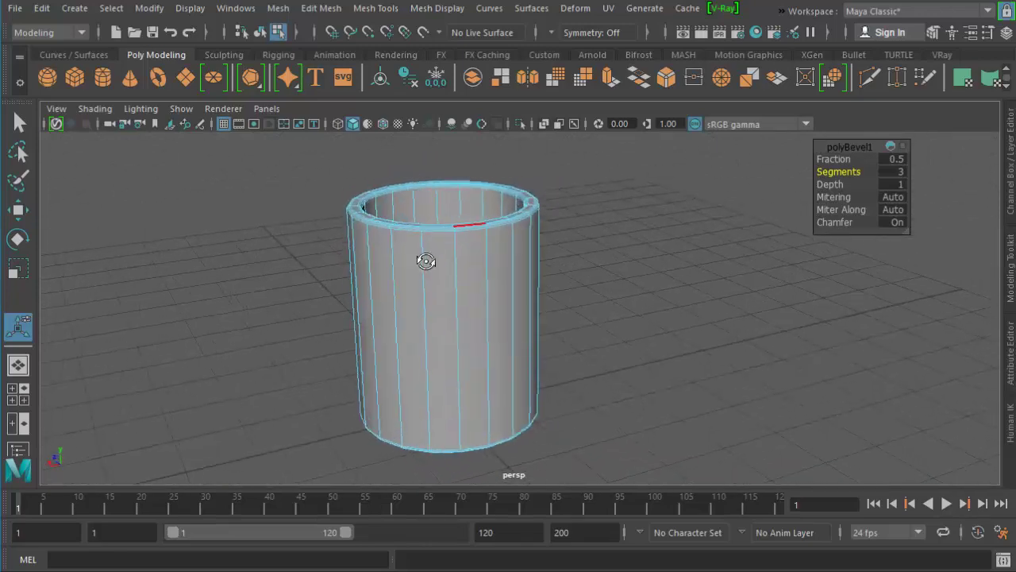
Insert one edge loop on the cup's outer wall and another on its inner wall
{"action": "left_click", "coordinate": [369, 10]}
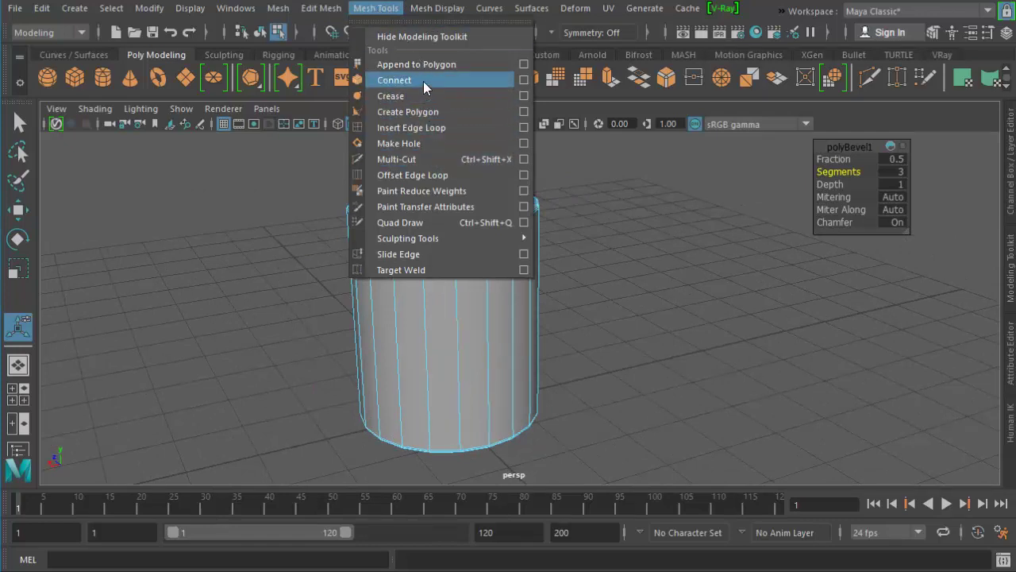
{"action": "left_click", "coordinate": [374, 11]}
{"action": "left_click", "coordinate": [375, 11]}
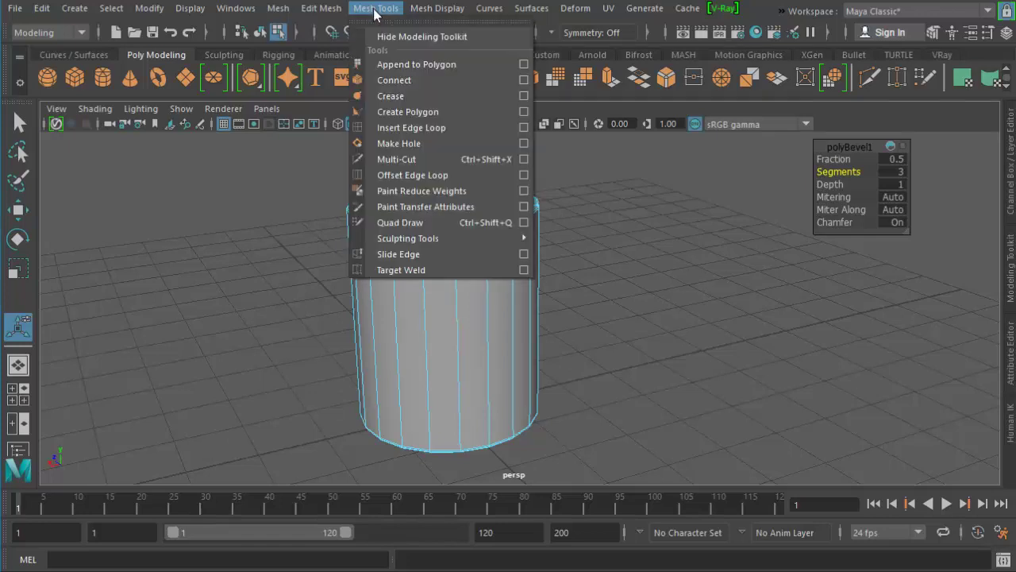
{"action": "left_click", "coordinate": [413, 145]}
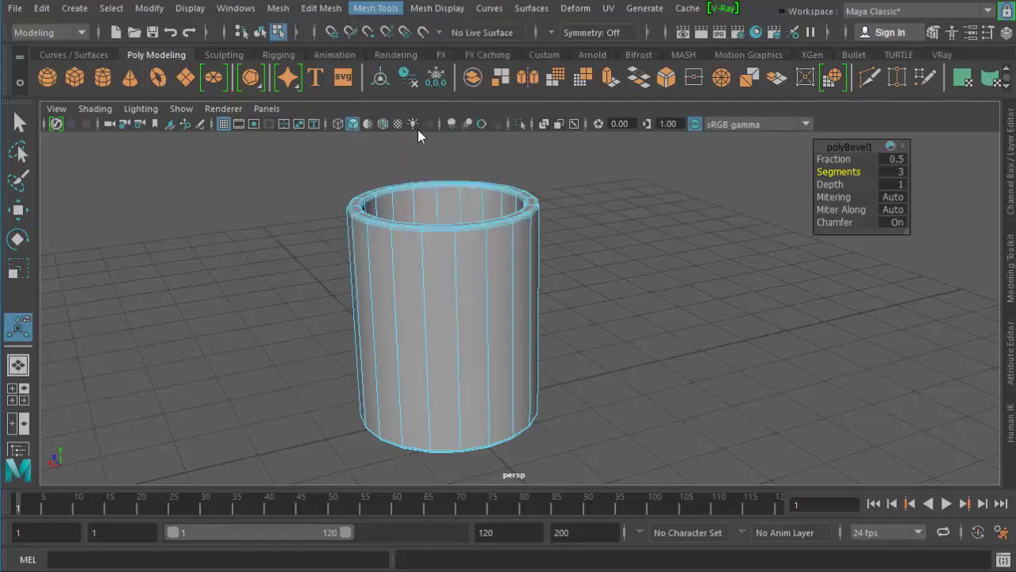
{"action": "left_click", "coordinate": [491, 359]}
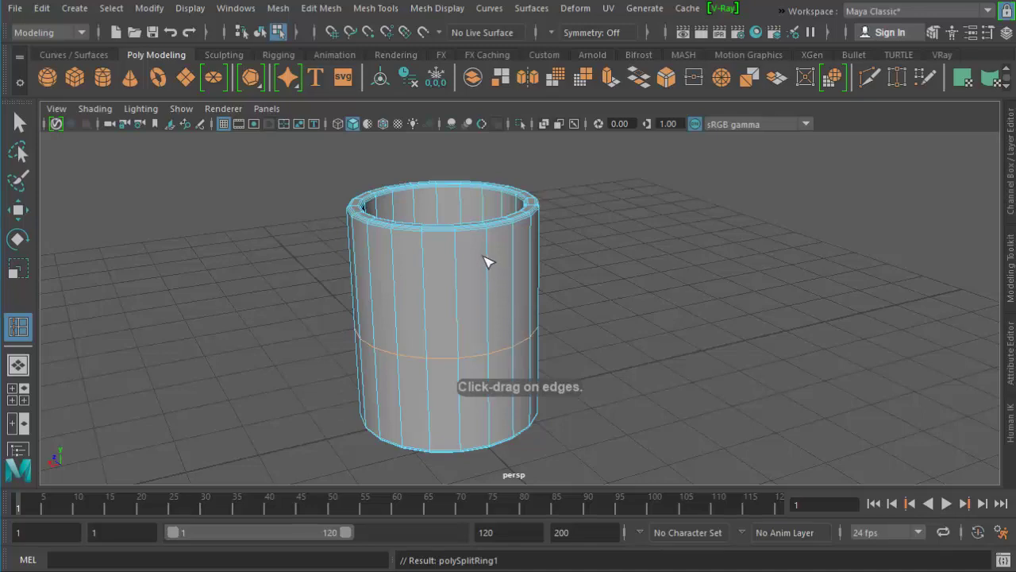
{"action": "left_click_drag", "start_coordinate": [479, 252], "coordinate": [485, 291], "text": "alt"}
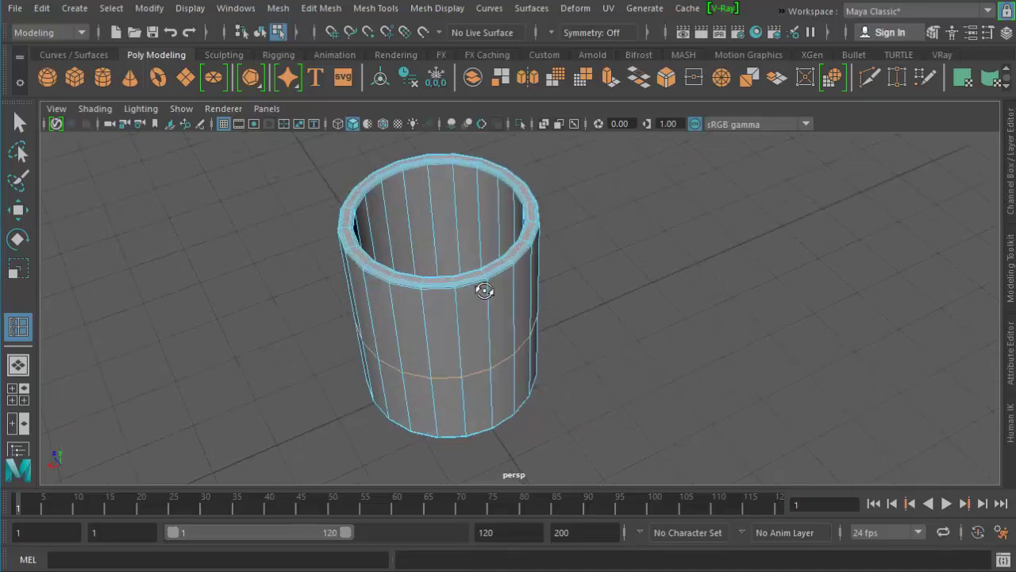
{"action": "left_click", "coordinate": [441, 261]}
{"action": "left_click_drag", "start_coordinate": [569, 315], "coordinate": [583, 236], "text": "alt"}
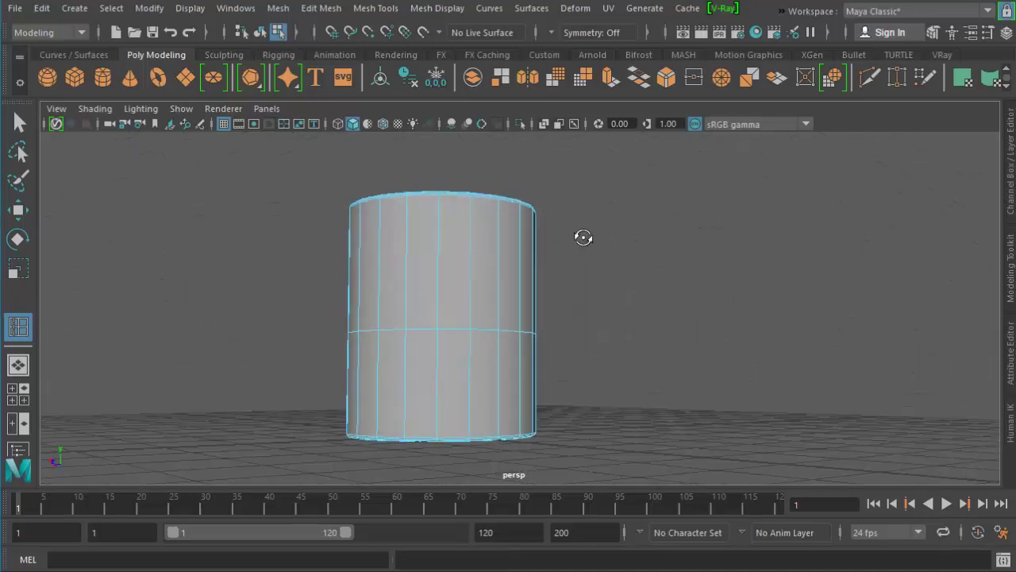
Move the middle edge loop down the cup's wall toward the base
{"action": "key", "text": "space"}
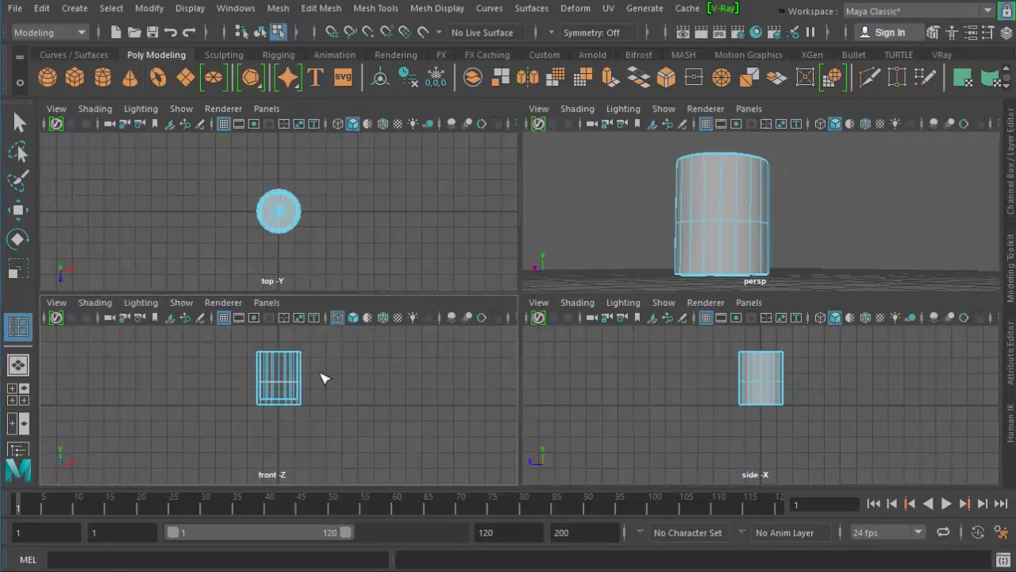
{"action": "key", "text": "space"}
{"action": "scroll", "coordinate": [607, 231], "scroll_direction": "up", "scroll_amount": 2}
{"action": "scroll", "coordinate": [591, 227], "scroll_direction": "up", "scroll_amount": 2}
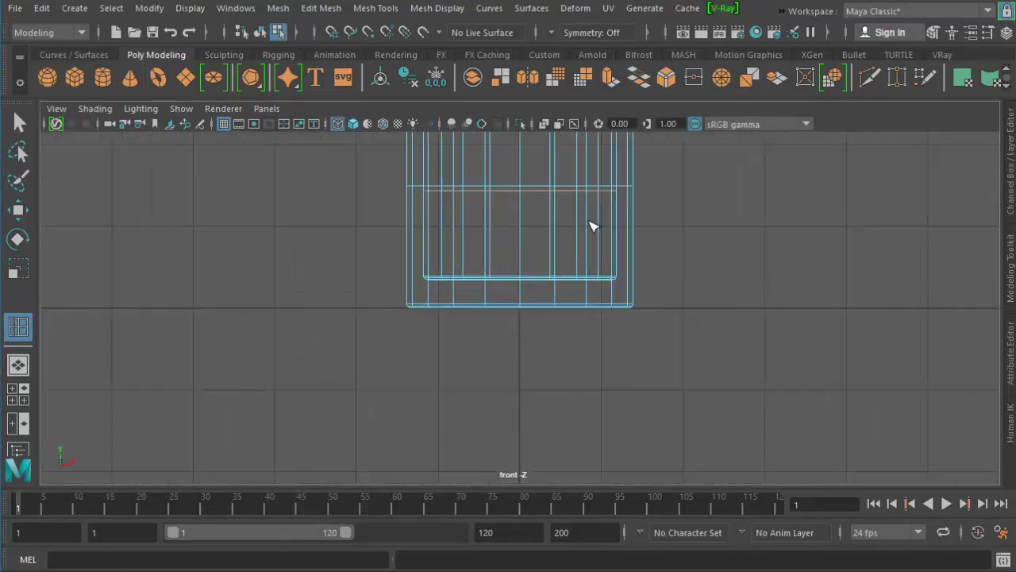
{"action": "key", "text": "space"}
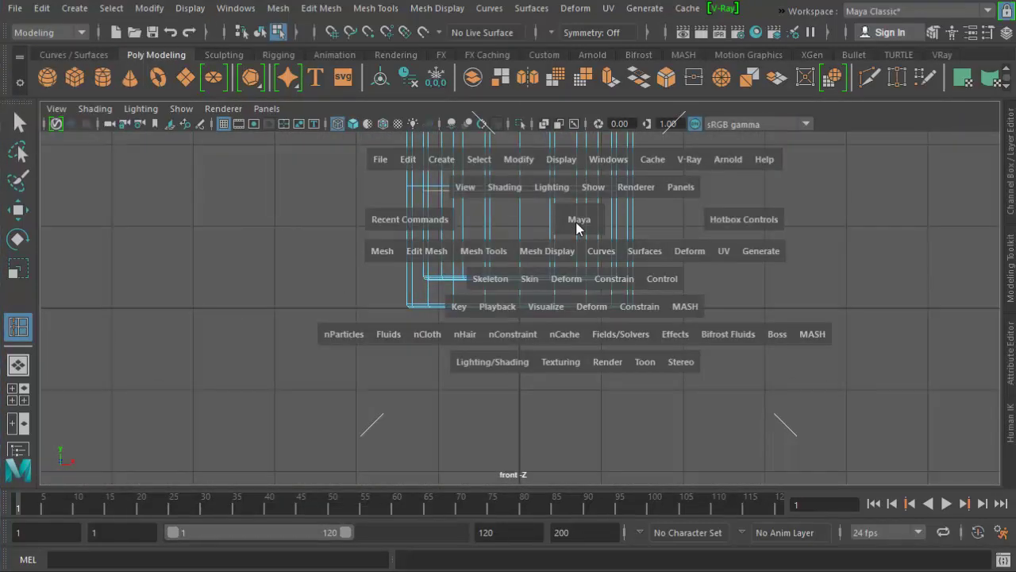
{"action": "middle_click_drag", "start_coordinate": [579, 220], "coordinate": [486, 315], "text": "alt"}
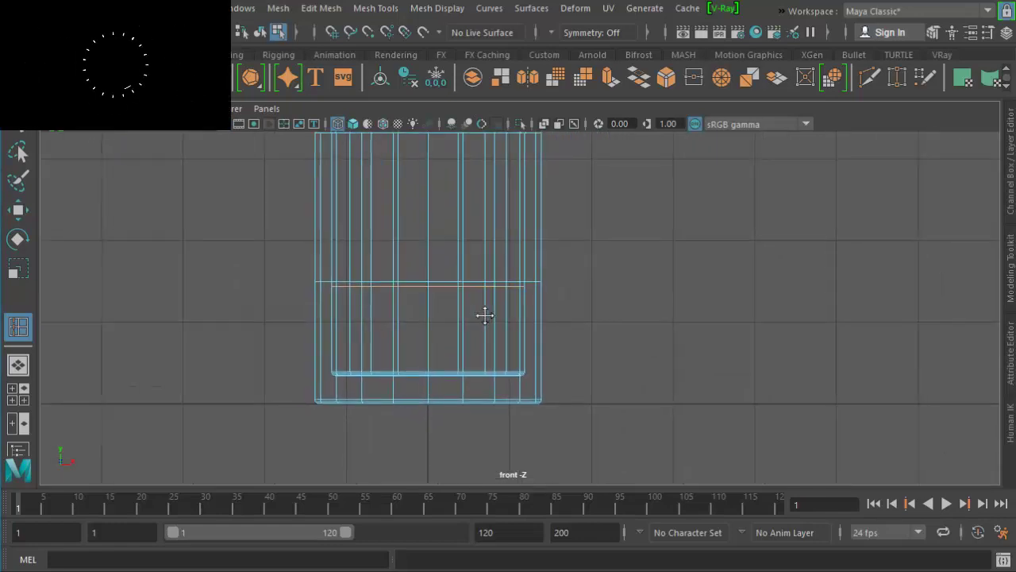
{"action": "key", "text": "w"}
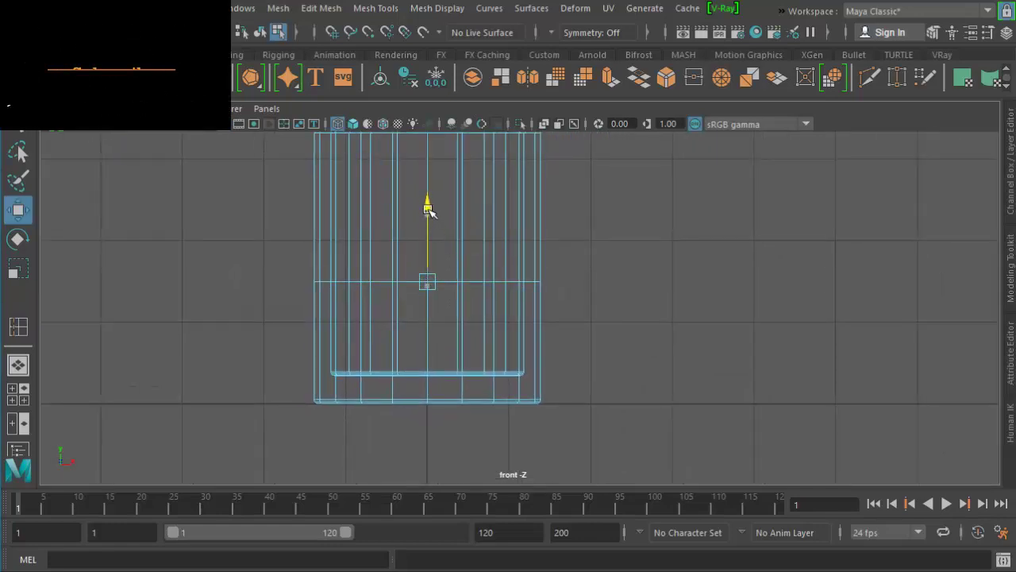
{"action": "left_click_drag", "start_coordinate": [429, 210], "coordinate": [427, 206]}
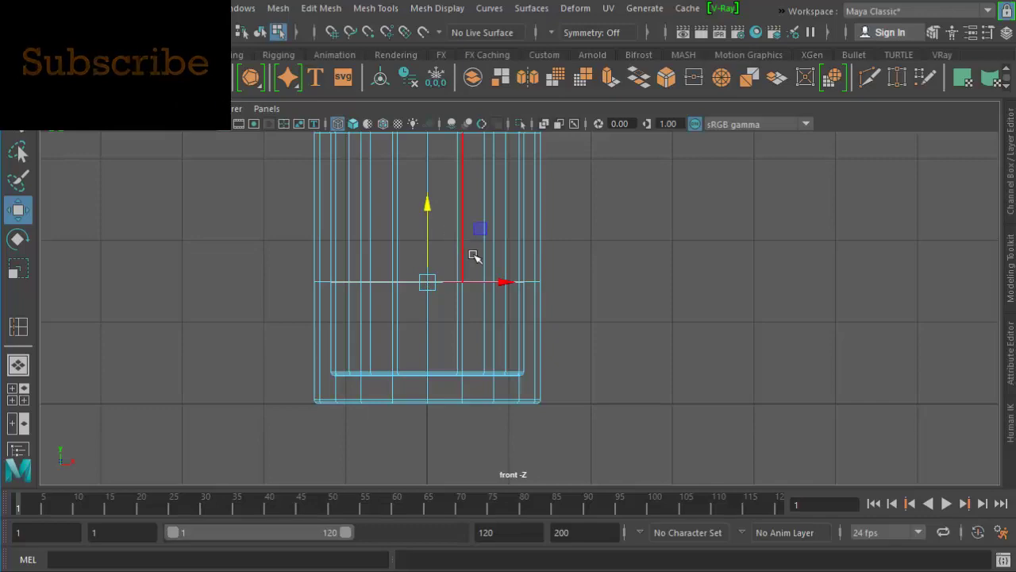
{"action": "key", "text": "space"}
{"action": "key", "text": "space"}
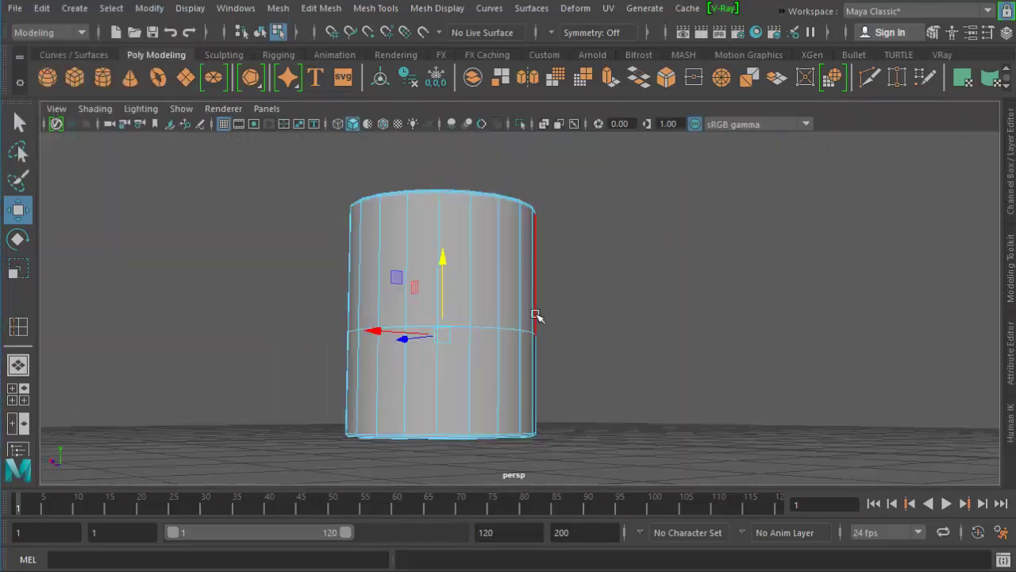
{"action": "mouse_move", "coordinate": [536, 316]}
{"action": "left_mouse_down", "text": "alt"}
{"action": "mouse_move", "coordinate": [472, 313]}
{"action": "mouse_move", "coordinate": [492, 340]}
{"action": "left_mouse_up", "text": "alt"}
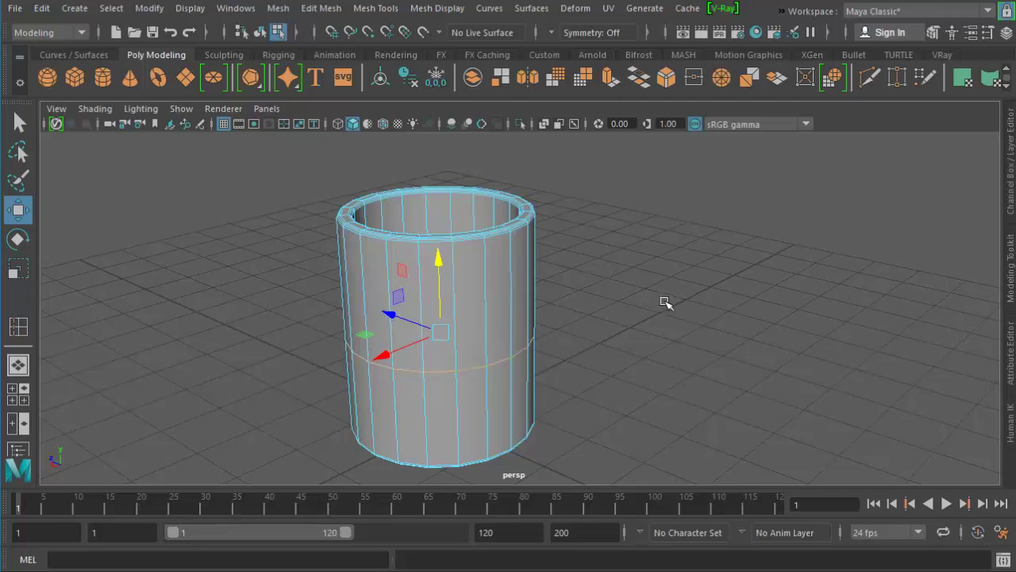
{"action": "left_click_drag", "start_coordinate": [439, 262], "coordinate": [441, 282]}
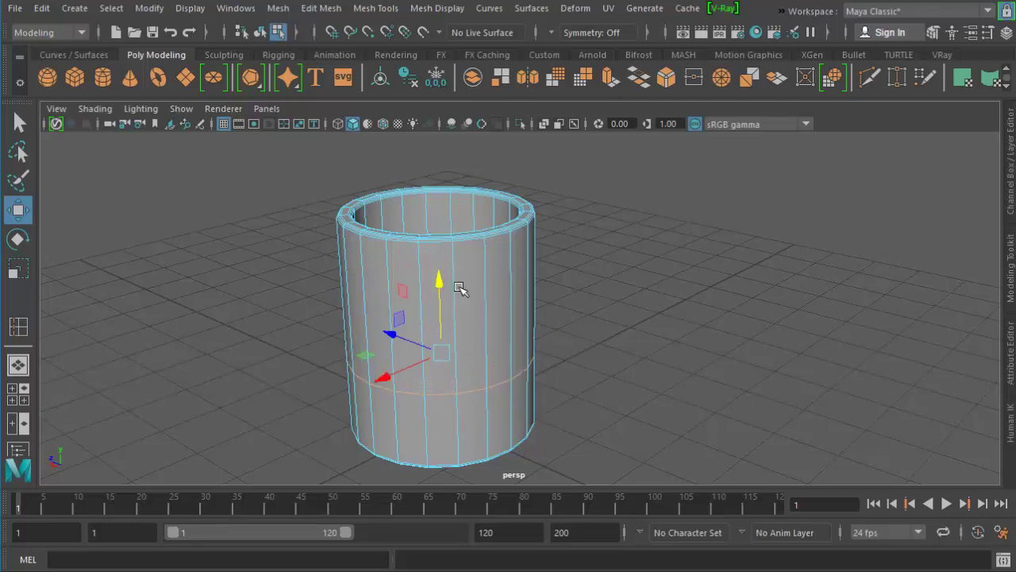
{"action": "left_click_drag", "start_coordinate": [508, 246], "coordinate": [510, 232], "text": "alt"}
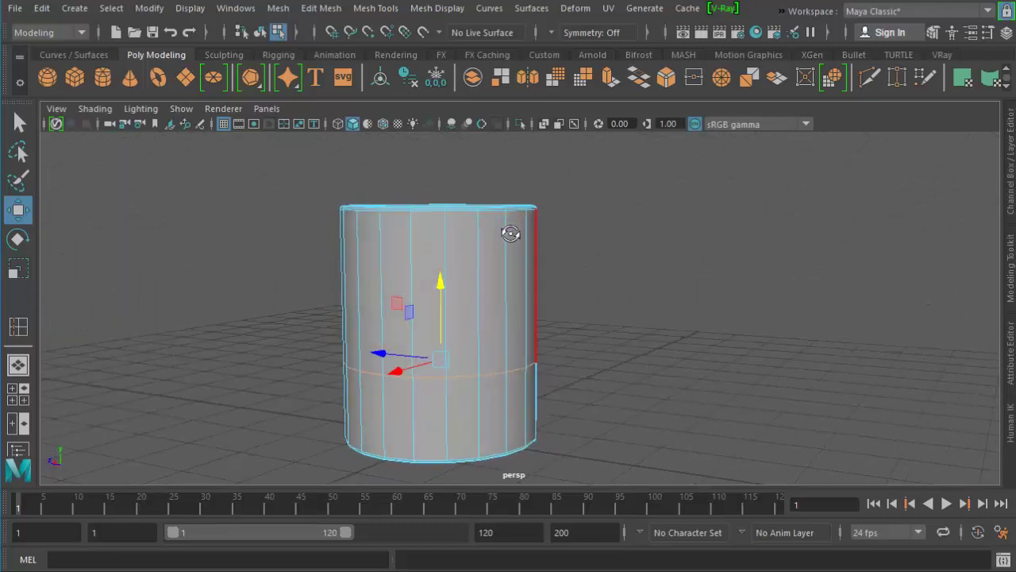
In the front wireframe view, marquee-select the cup's bottom and middle vertex rows
{"action": "key", "text": "space"}
{"action": "key", "text": "space"}
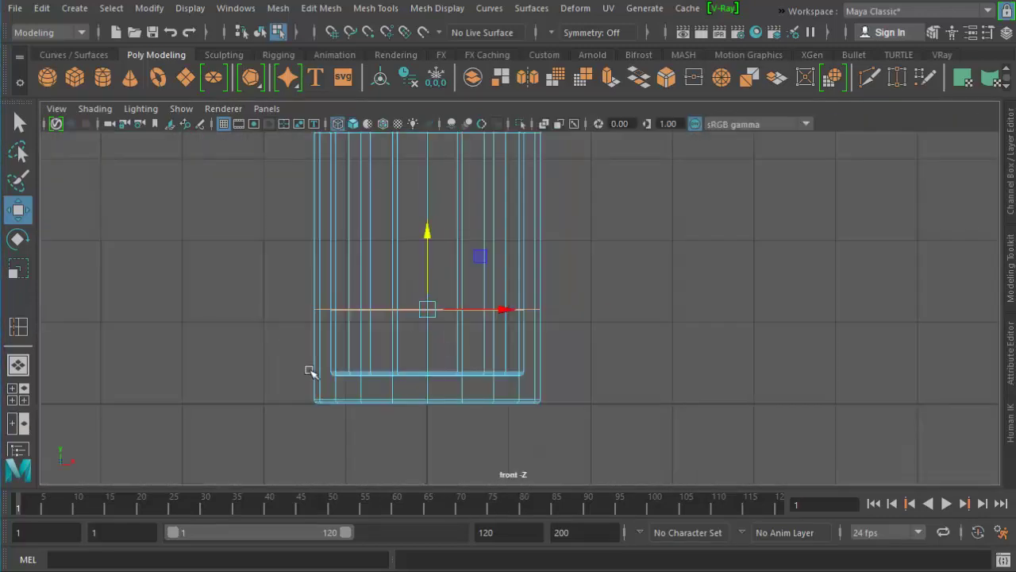
{"action": "mouse_move", "coordinate": [397, 314]}
{"action": "right_mouse_down"}
{"action": "mouse_move", "coordinate": [358, 208]}
{"action": "mouse_move", "coordinate": [330, 184]}
{"action": "right_mouse_up"}
{"action": "left_click_drag", "start_coordinate": [617, 438], "coordinate": [246, 282]}
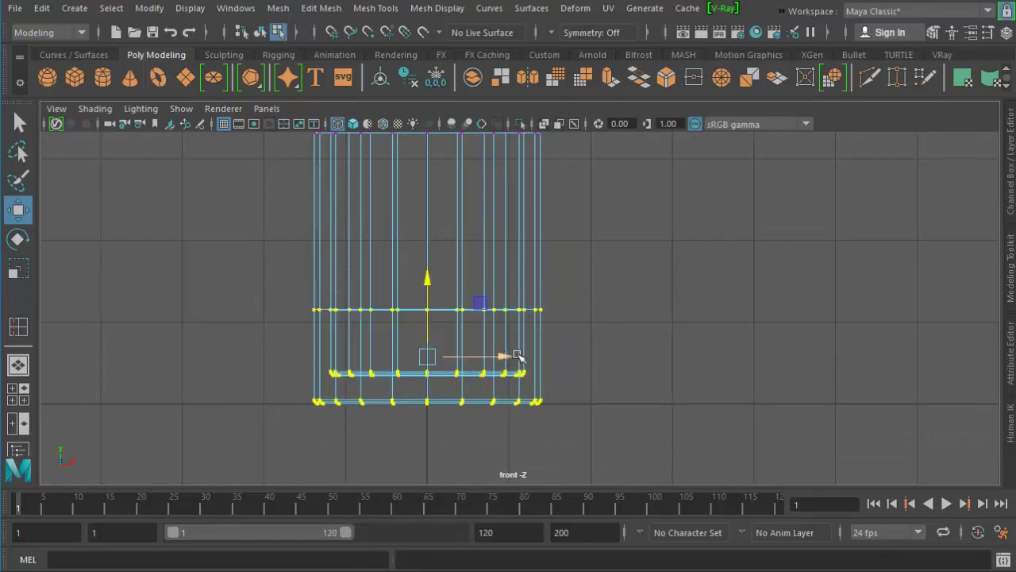
Scale the bottom and middle vertex rows inward, then nudge the middle ring up slightly
{"action": "key", "text": "r"}
{"action": "left_click_drag", "start_coordinate": [429, 357], "coordinate": [399, 341]}
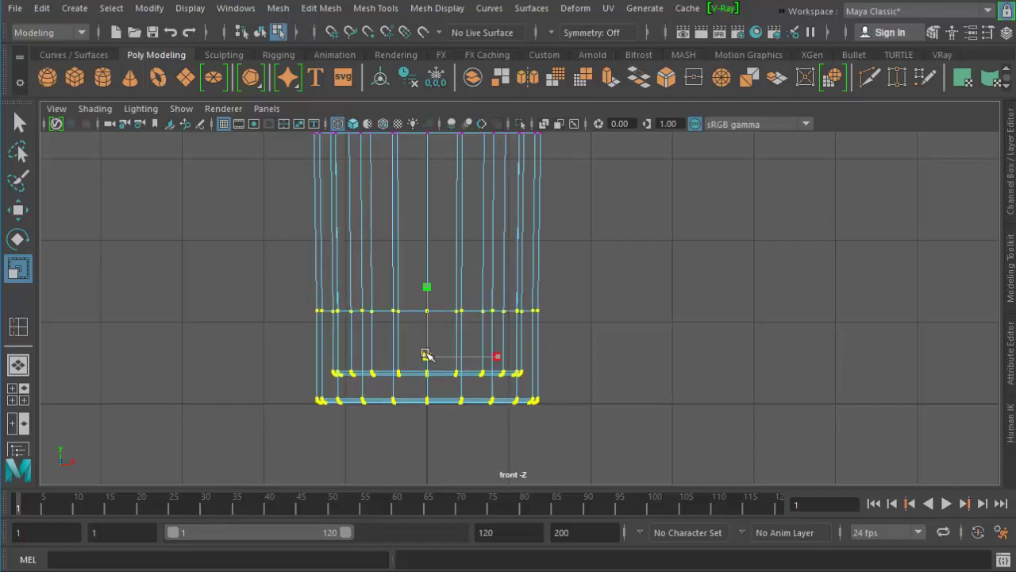
{"action": "middle_click_drag", "start_coordinate": [392, 342], "coordinate": [386, 345]}
{"action": "left_click_drag", "start_coordinate": [569, 256], "coordinate": [298, 354]}
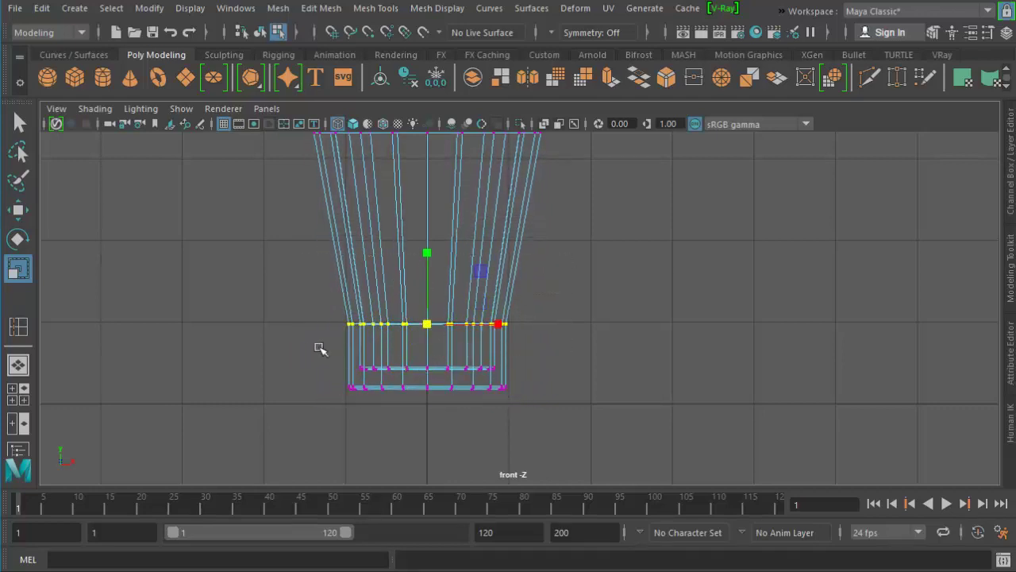
{"action": "key", "text": "w"}
{"action": "left_click_drag", "start_coordinate": [433, 244], "coordinate": [433, 237]}
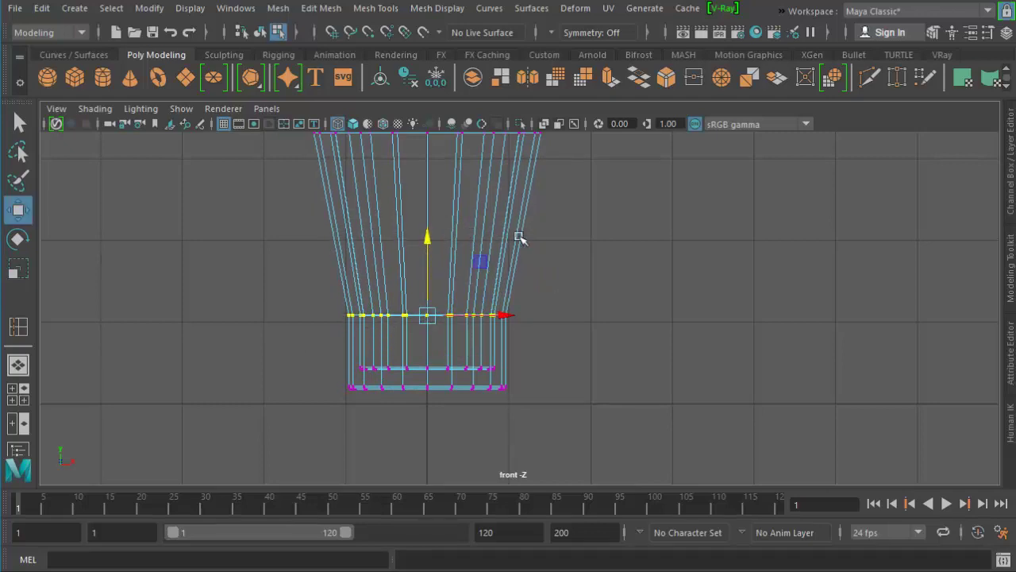
{"action": "scroll", "coordinate": [520, 237], "scroll_direction": "down", "scroll_amount": 3}
{"action": "key", "text": "space"}
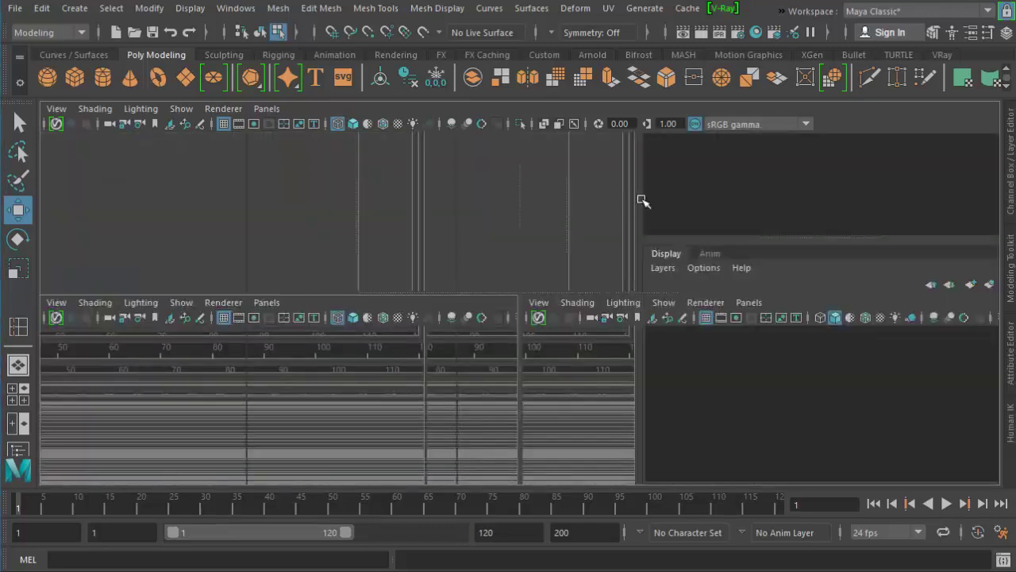
Switch the cup back to object mode and orbit around it in perspective
{"action": "key", "text": "space"}
{"action": "right_click", "coordinate": [501, 234]}
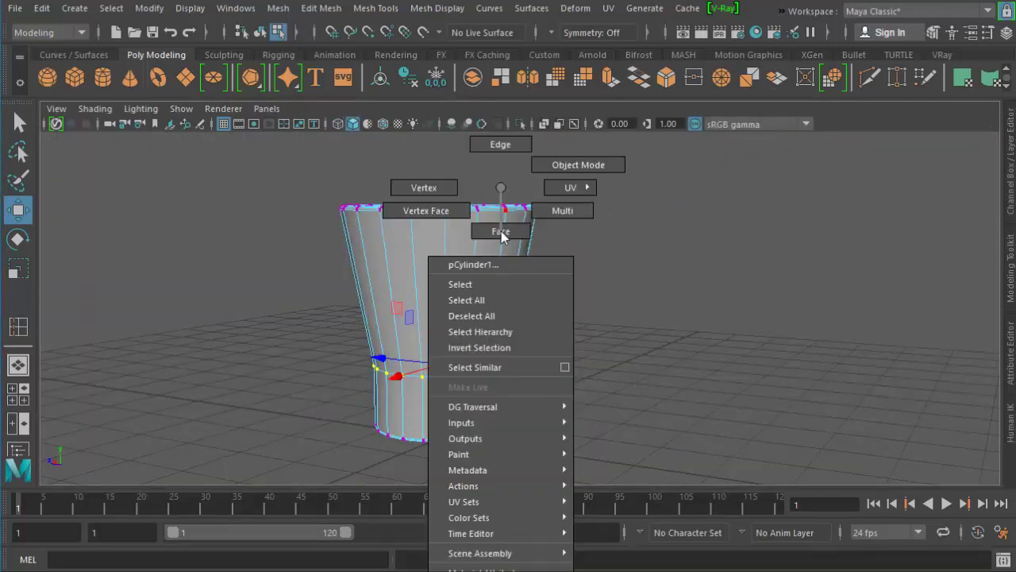
{"action": "mouse_move", "coordinate": [501, 234]}
{"action": "right_mouse_down"}
{"action": "mouse_move", "coordinate": [501, 189]}
{"action": "mouse_move", "coordinate": [499, 215]}
{"action": "mouse_move", "coordinate": [546, 165]}
{"action": "right_mouse_up"}
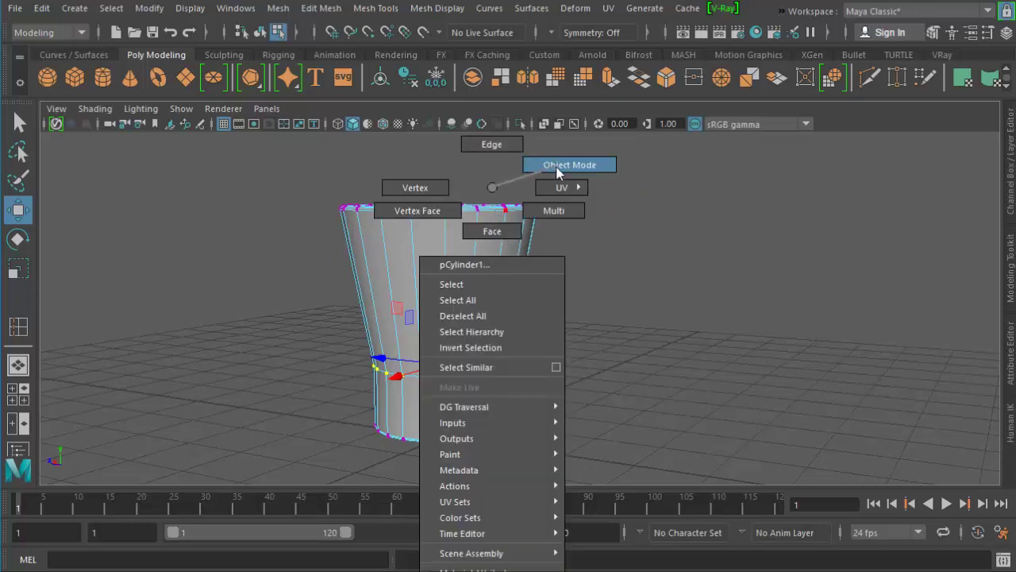
{"action": "left_click", "coordinate": [558, 173]}
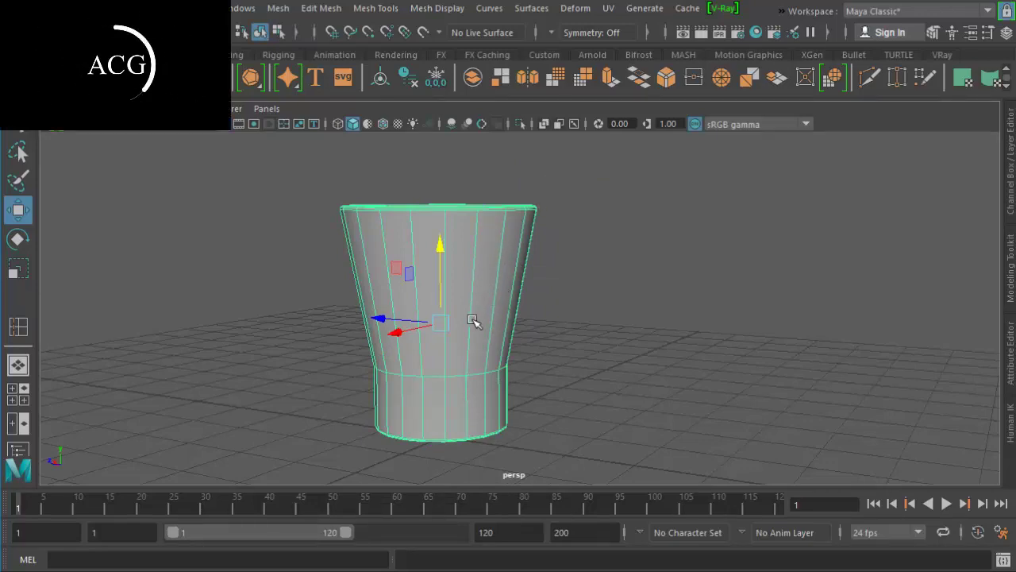
{"action": "mouse_move", "coordinate": [473, 320]}
{"action": "left_mouse_down", "text": "alt"}
{"action": "mouse_move", "coordinate": [469, 310]}
{"action": "mouse_move", "coordinate": [545, 291]}
{"action": "mouse_move", "coordinate": [574, 317]}
{"action": "mouse_move", "coordinate": [379, 331]}
{"action": "mouse_move", "coordinate": [420, 317]}
{"action": "mouse_move", "coordinate": [400, 320]}
{"action": "mouse_move", "coordinate": [385, 307]}
{"action": "mouse_move", "coordinate": [461, 302]}
{"action": "mouse_move", "coordinate": [439, 318]}
{"action": "left_mouse_up", "text": "alt"}
In the front view, lower the cup's top two vertex rings slightly, then return to object mode
{"action": "key", "text": "space"}
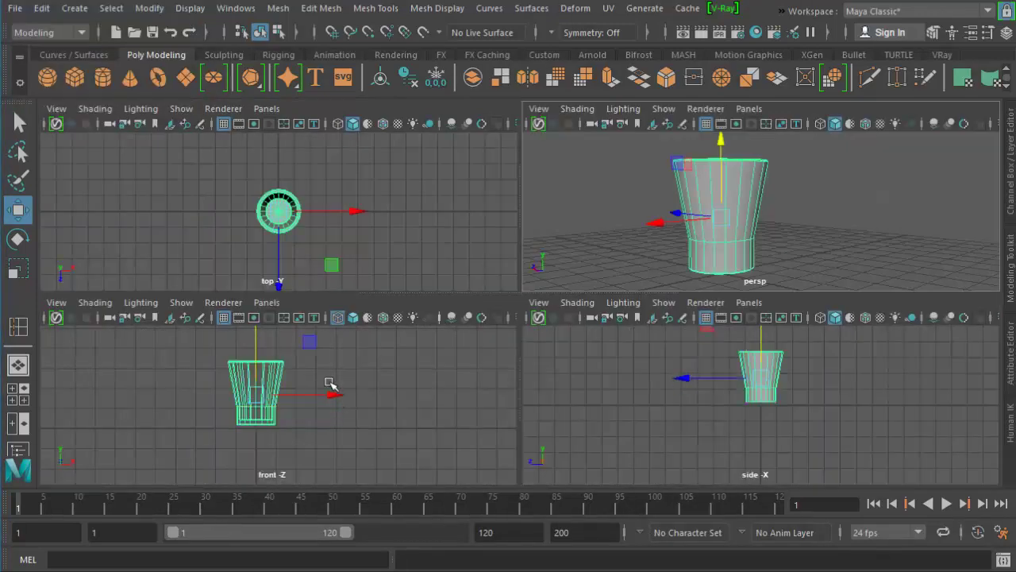
{"action": "key", "text": "space"}
{"action": "right_click", "coordinate": [441, 187]}
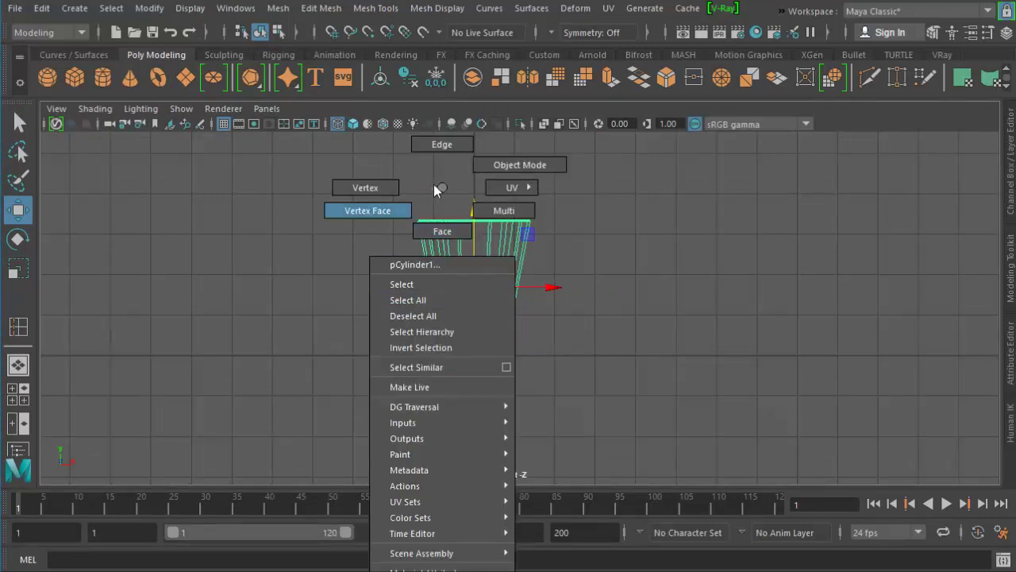
{"action": "left_click", "coordinate": [369, 189]}
{"action": "left_click_drag", "start_coordinate": [586, 183], "coordinate": [344, 254]}
{"action": "left_click_drag", "start_coordinate": [474, 152], "coordinate": [476, 165]}
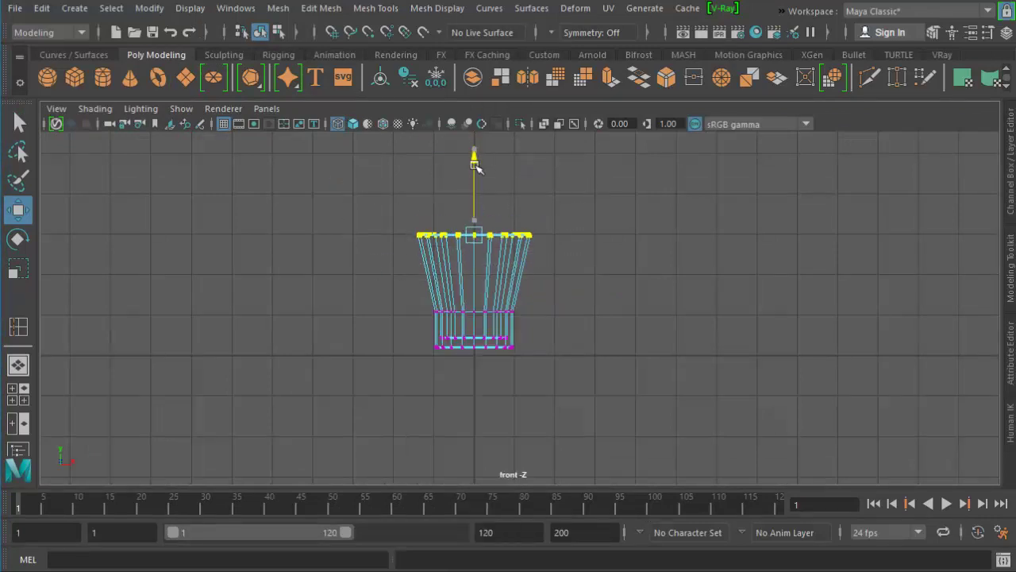
{"action": "left_click_drag", "start_coordinate": [594, 177], "coordinate": [356, 315]}
{"action": "left_click_drag", "start_coordinate": [474, 200], "coordinate": [472, 208]}
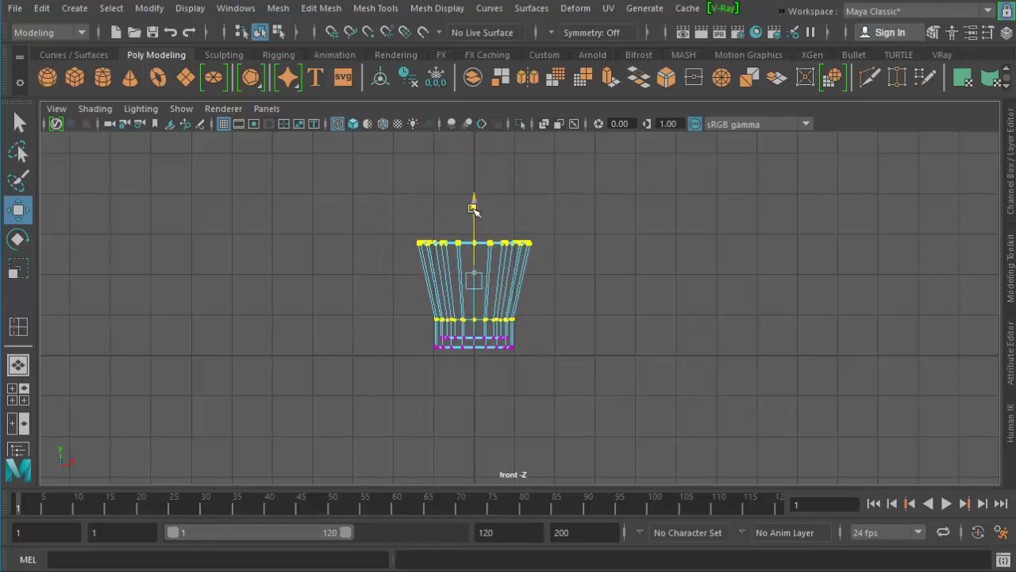
{"action": "left_click", "coordinate": [579, 275]}
{"action": "right_click_drag", "start_coordinate": [490, 270], "coordinate": [575, 173]}
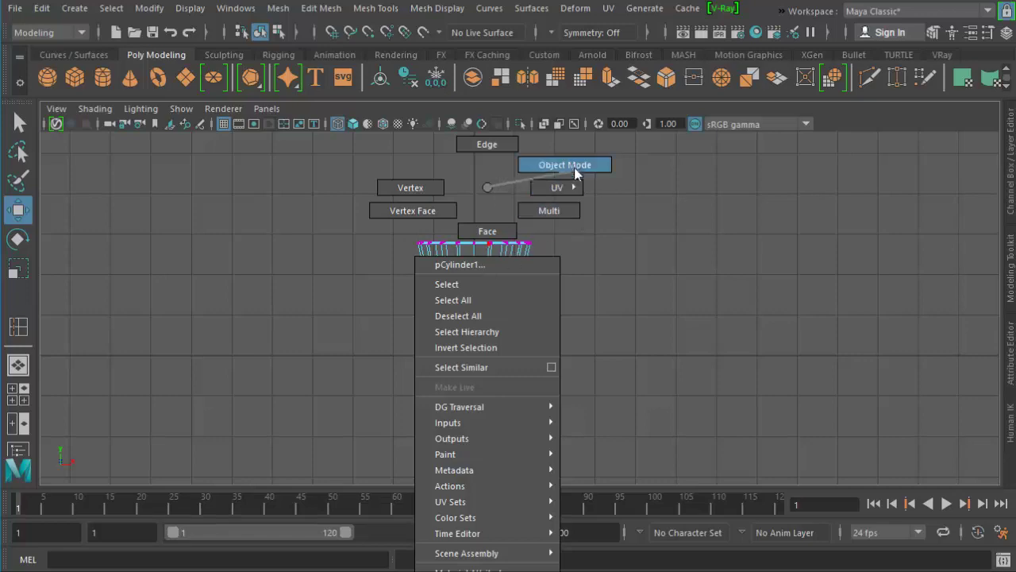
Select the whole cup in the perspective view and reframe it higher in the viewport
{"action": "key", "text": "space"}
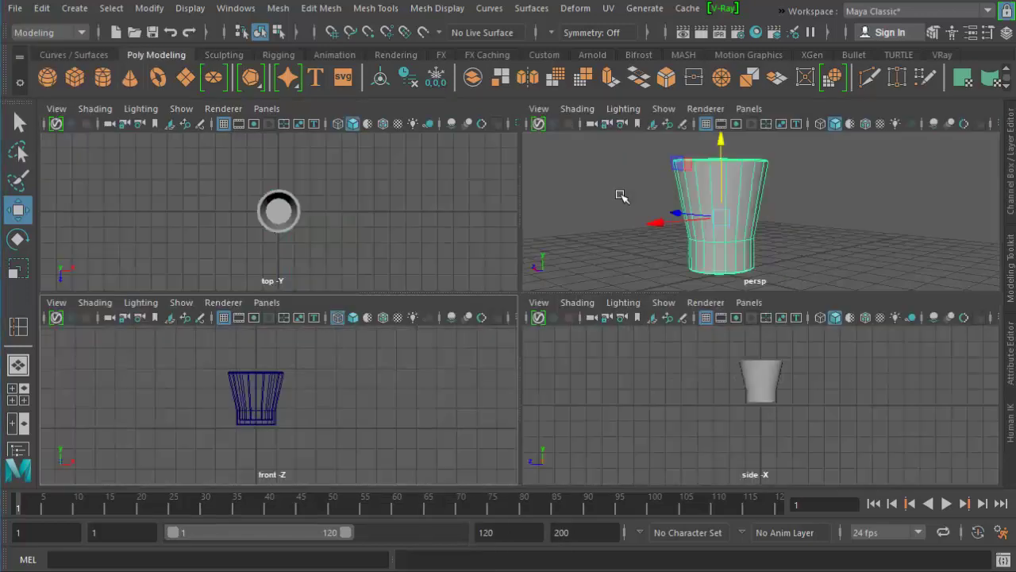
{"action": "key", "text": "space"}
{"action": "right_click", "coordinate": [452, 276]}
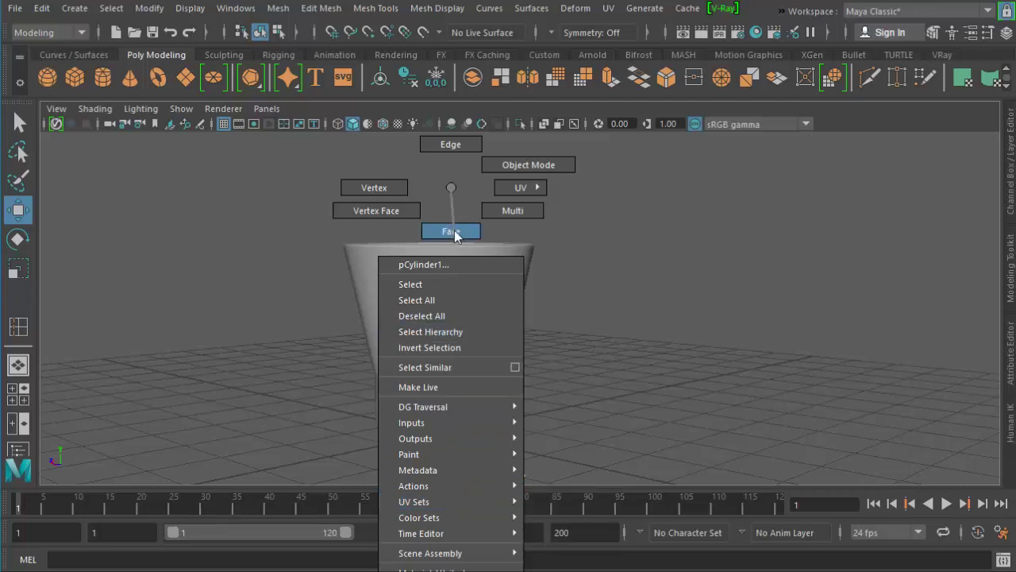
{"action": "left_click", "coordinate": [476, 278]}
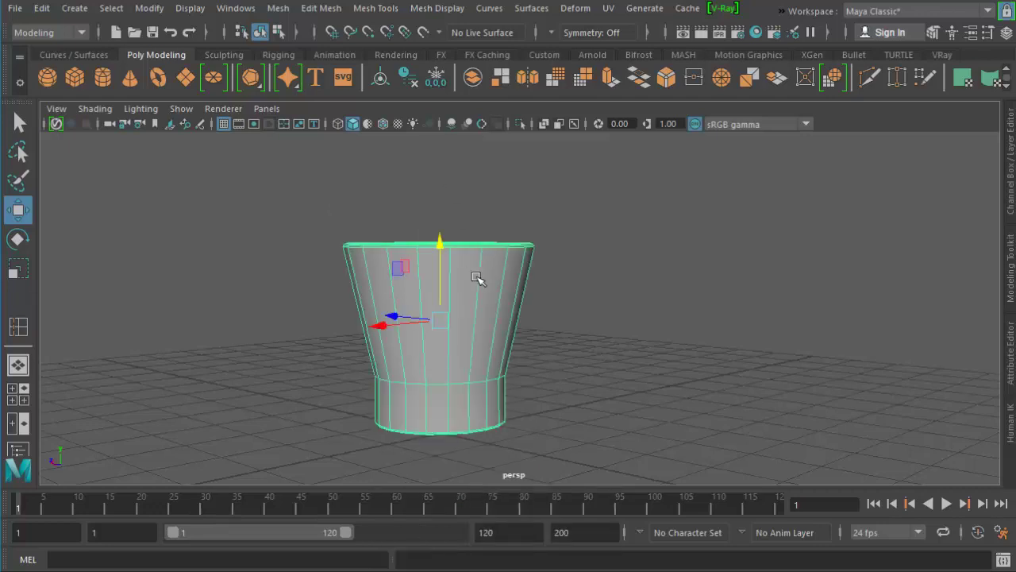
{"action": "middle_click_drag", "start_coordinate": [476, 278], "coordinate": [488, 198]}
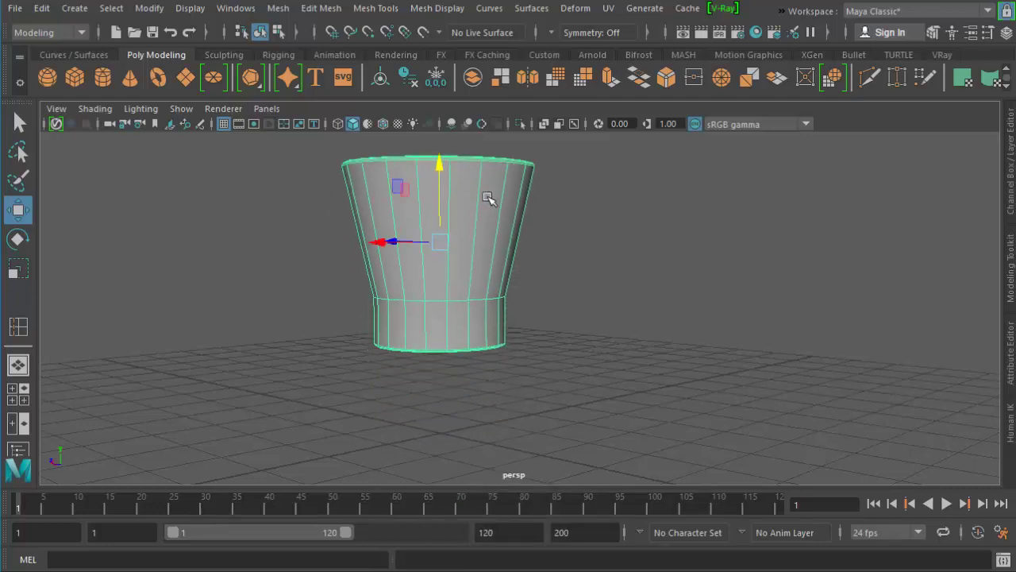
{"action": "key", "text": "ctrl+z"}
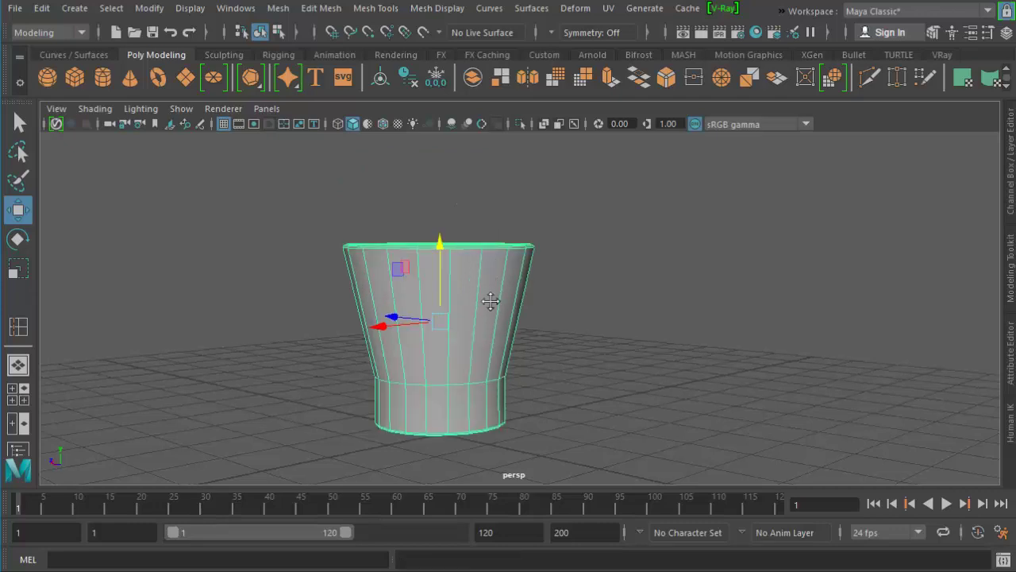
{"action": "middle_click_drag", "start_coordinate": [490, 294], "coordinate": [494, 207]}
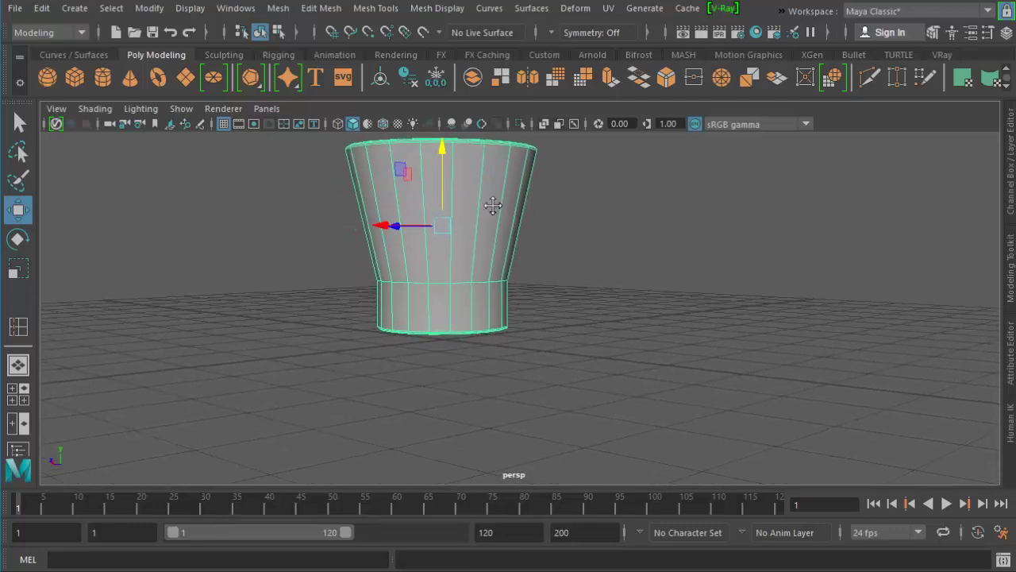
Assign a new VRay Mtl shader to the cup, pCylinder1
{"action": "right_click", "coordinate": [474, 148]}
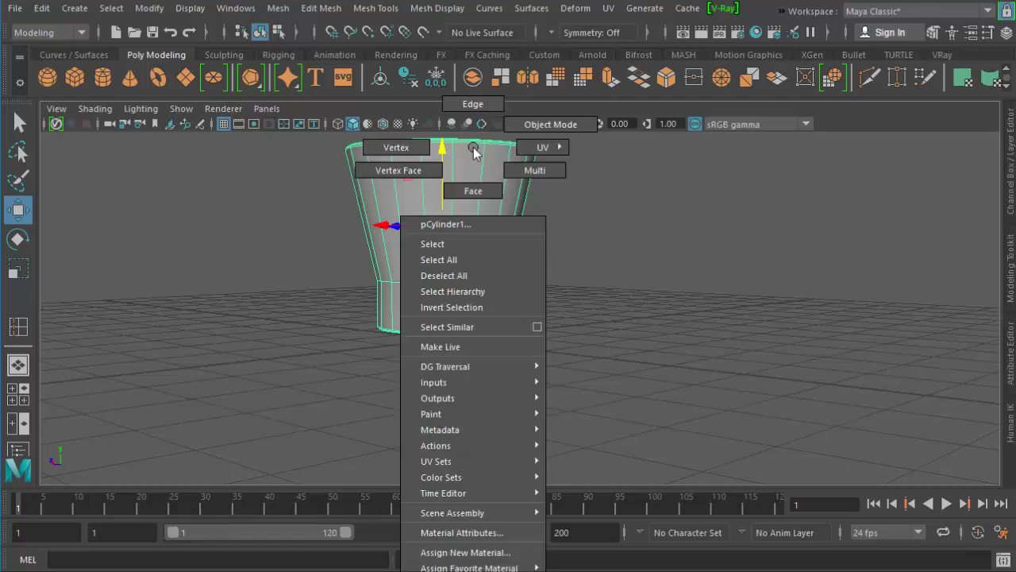
{"action": "left_click", "coordinate": [463, 553]}
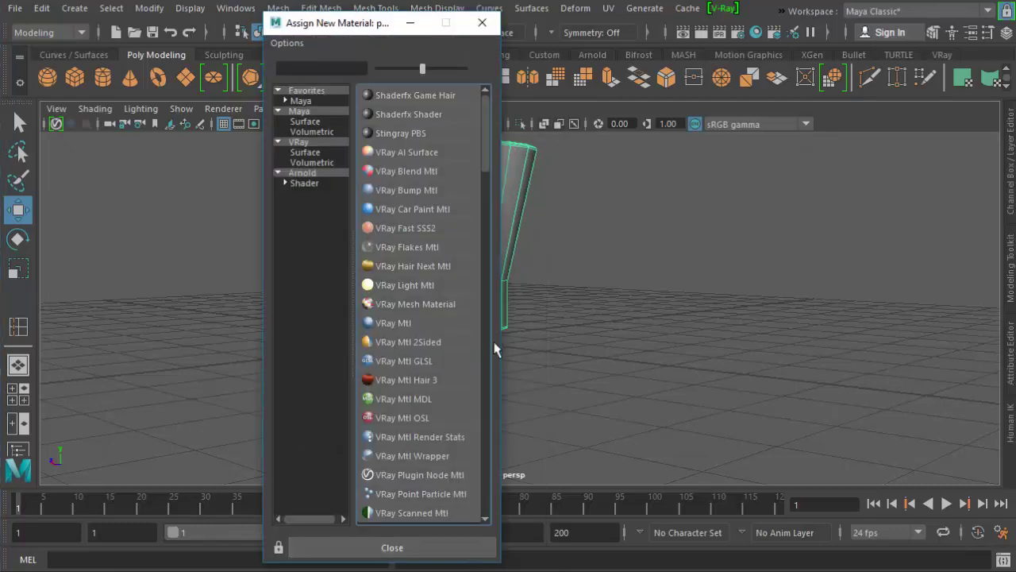
{"action": "left_click", "coordinate": [393, 323]}
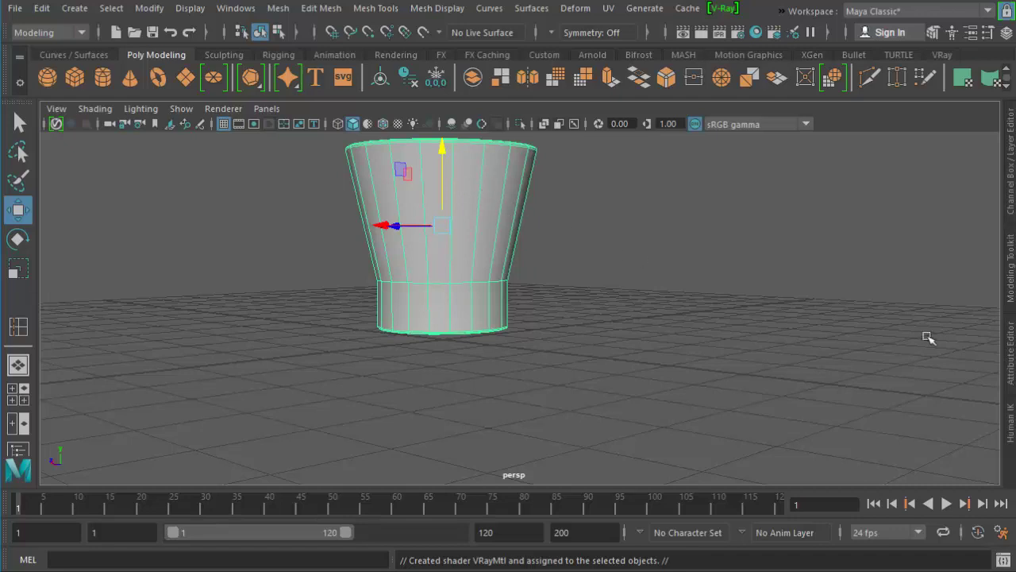
{"action": "left_click", "coordinate": [1011, 360]}
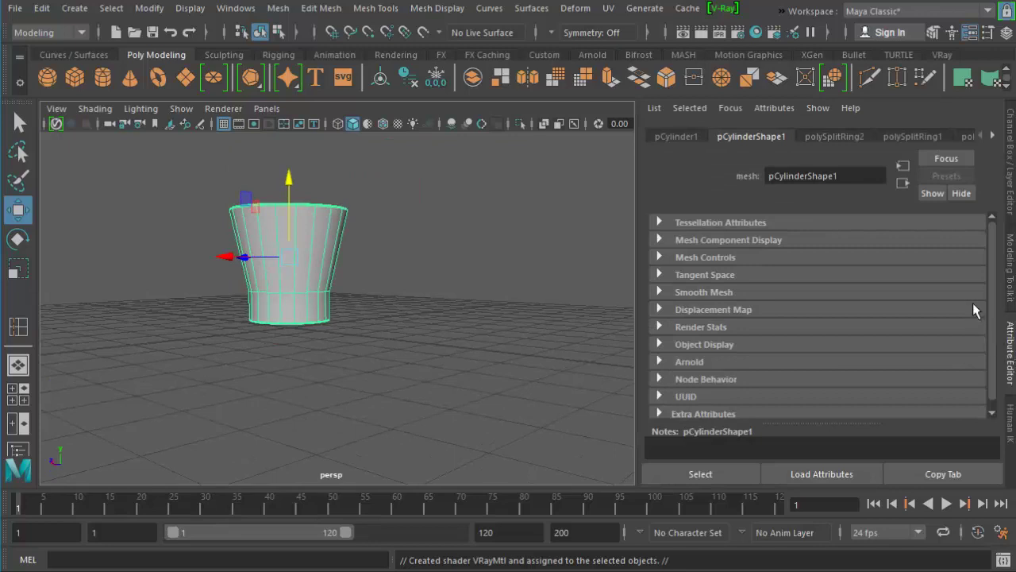
In the Attribute Editor, rename the cup's VRayMtl1 shader to VRayMtl_Glass
{"action": "left_click", "coordinate": [992, 140]}
{"action": "left_click", "coordinate": [991, 140]}
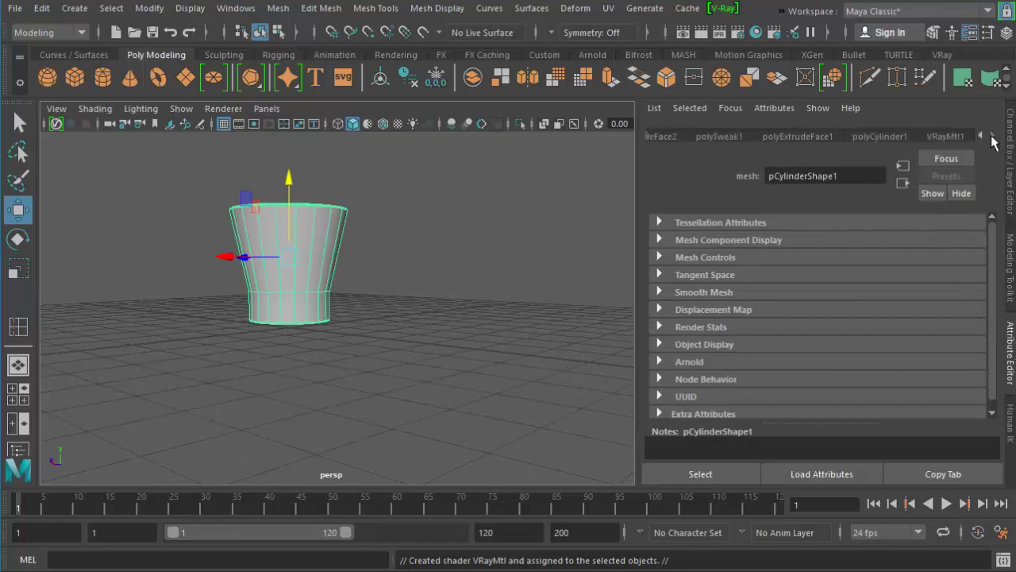
{"action": "left_click", "coordinate": [948, 138]}
{"action": "left_click", "coordinate": [813, 176]}
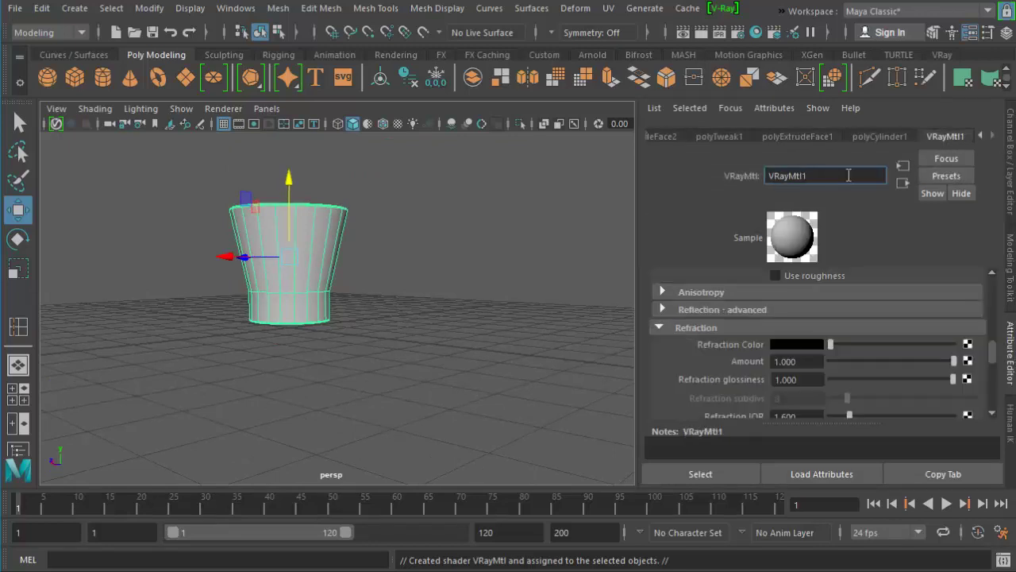
{"action": "key", "text": "BackSpace"}
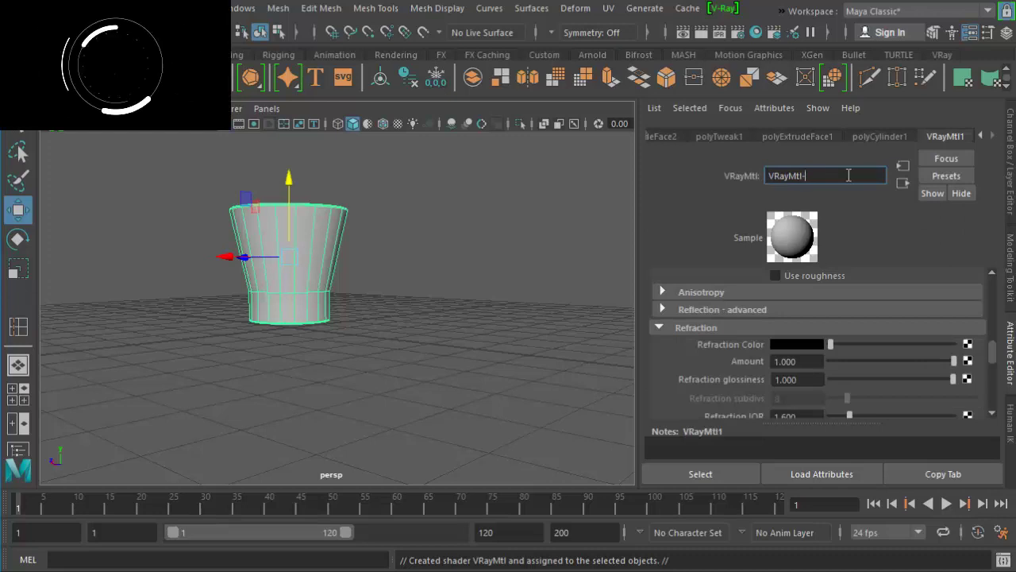
{"action": "type", "text": "-Gl"}
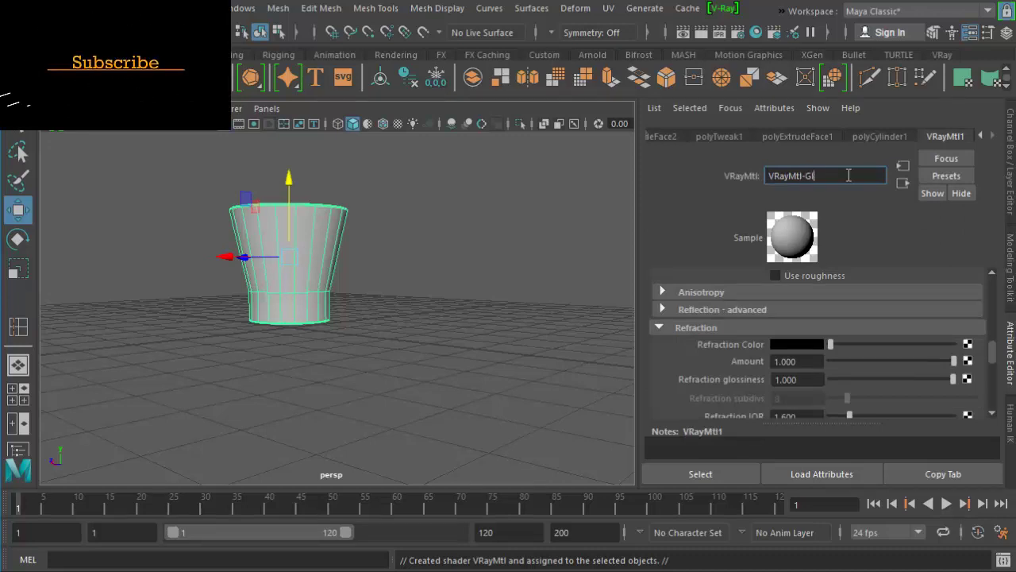
{"action": "type", "text": "ass"}
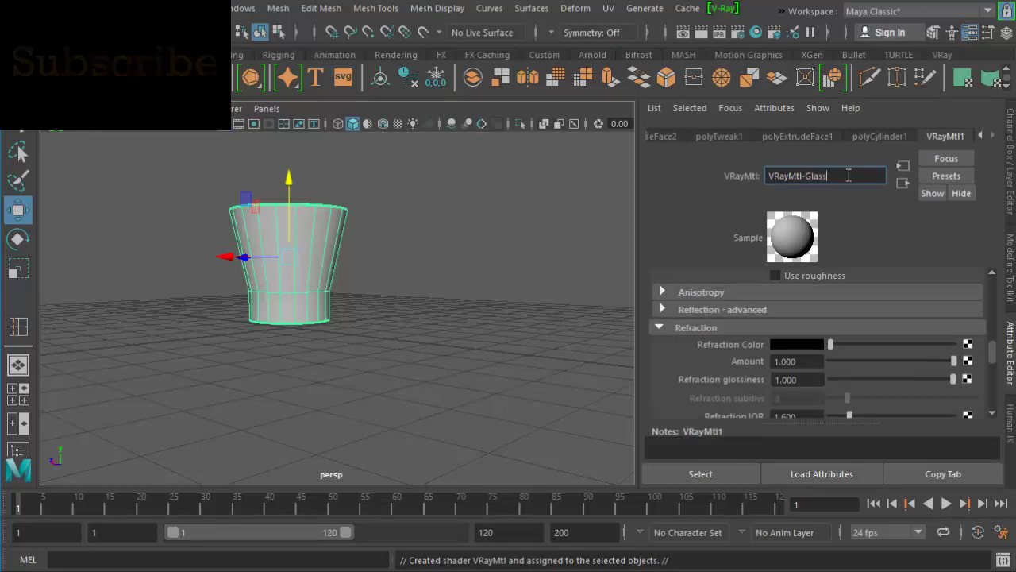
{"action": "key", "text": "Return"}
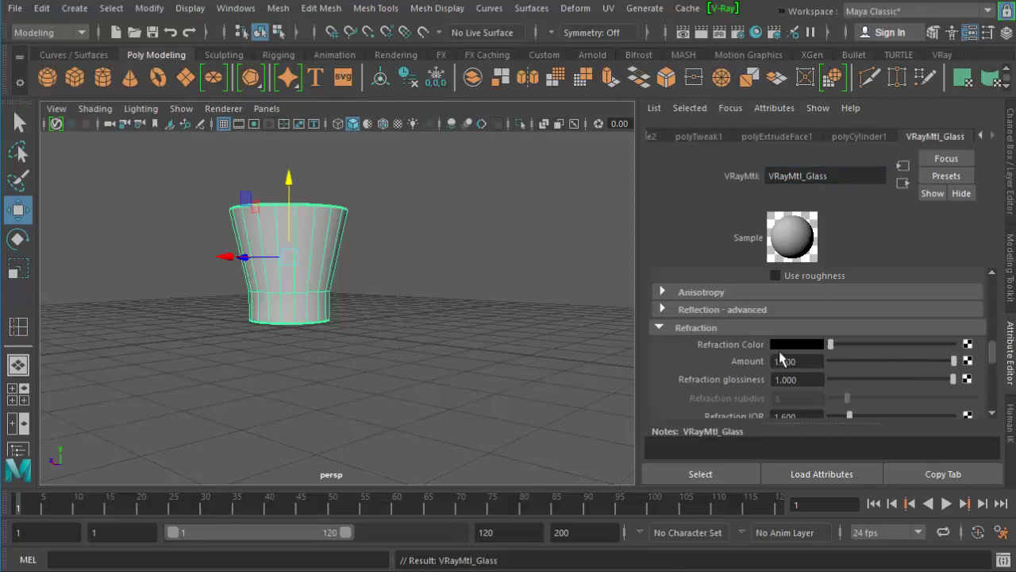
{"action": "scroll", "coordinate": [781, 359], "scroll_direction": "up", "scroll_amount": 5}
{"action": "scroll", "coordinate": [782, 359], "scroll_direction": "up", "scroll_amount": 5}
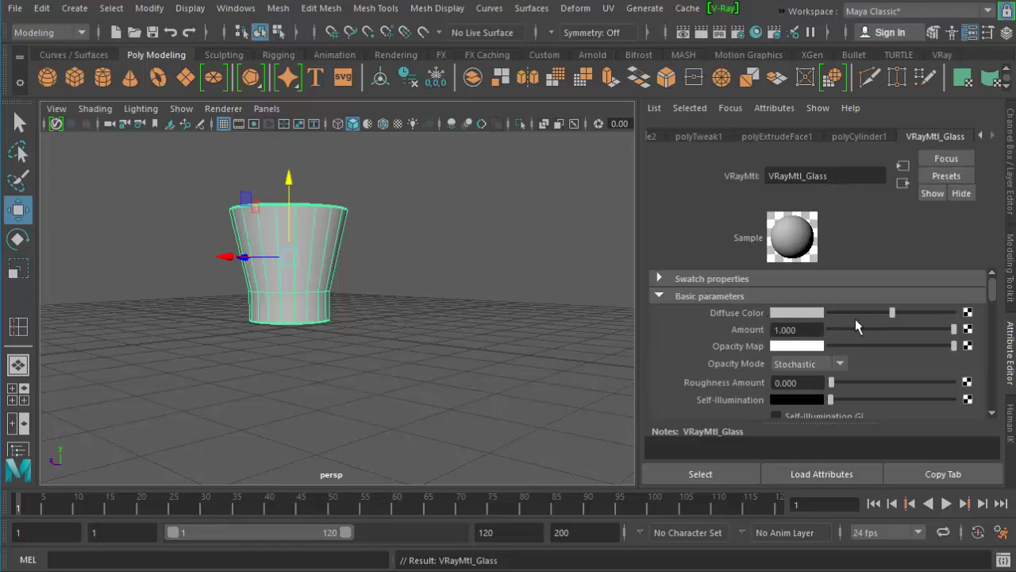
Drag the glass material's Reflection Color slider all the way to white
{"action": "scroll", "coordinate": [870, 333], "scroll_direction": "down", "scroll_amount": 3}
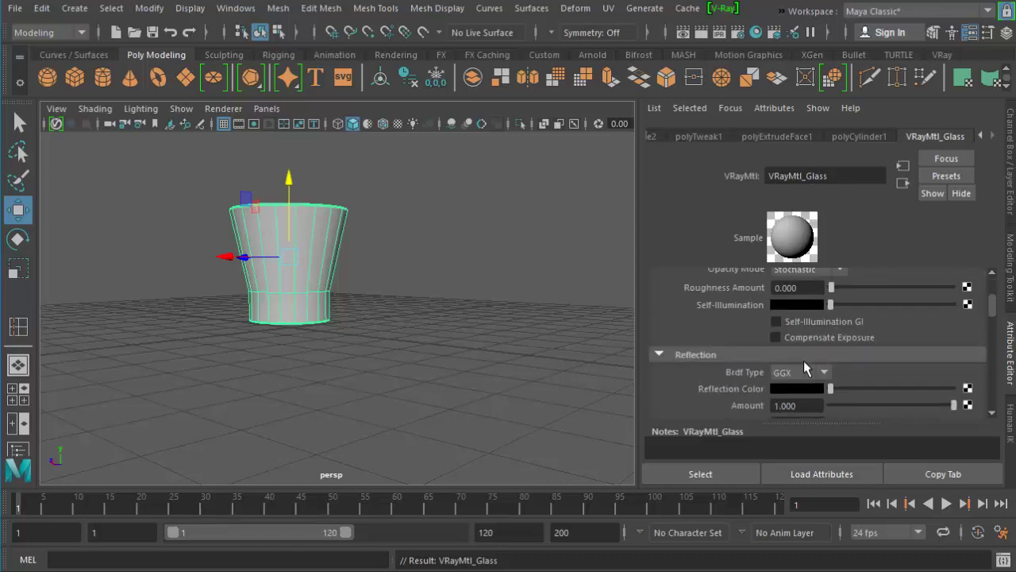
{"action": "scroll", "coordinate": [804, 362], "scroll_direction": "down", "scroll_amount": 2}
{"action": "left_click_drag", "start_coordinate": [829, 341], "coordinate": [938, 342]}
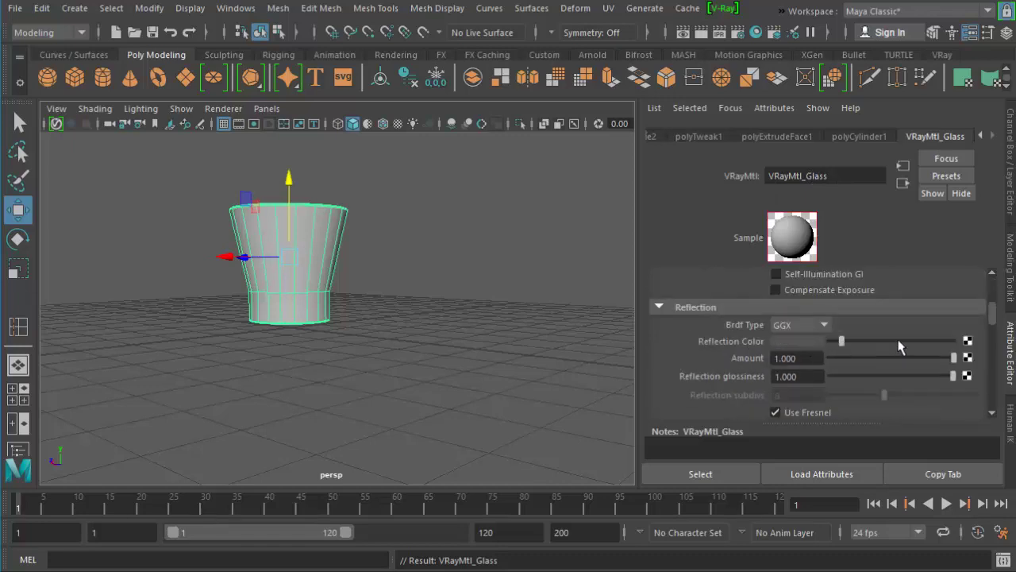
Expand the Refraction section, showing a black refraction colour and IOR 1.6
{"action": "scroll", "coordinate": [870, 358], "scroll_direction": "down", "scroll_amount": 3}
{"action": "scroll", "coordinate": [871, 361], "scroll_direction": "down", "scroll_amount": 2}
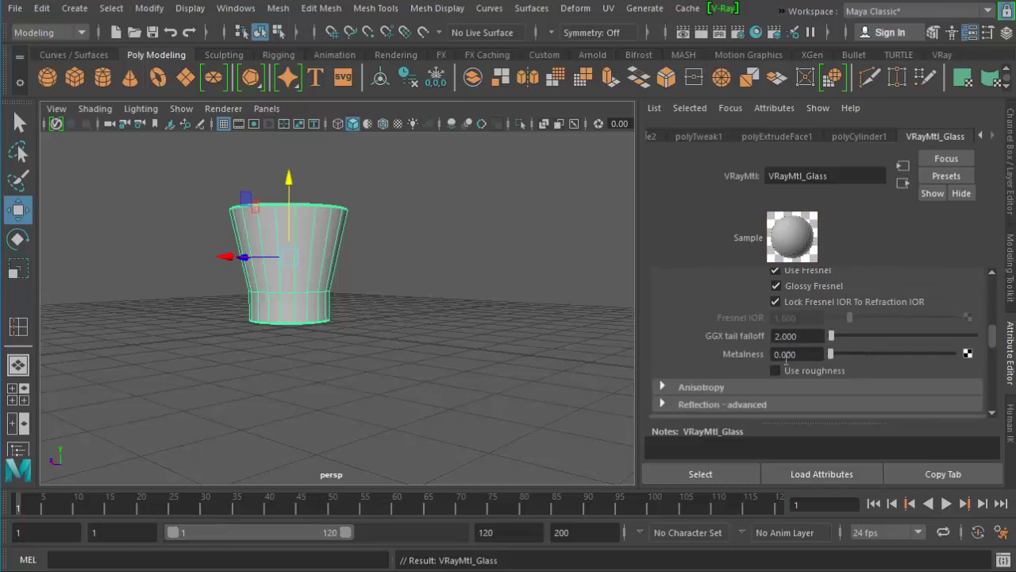
{"action": "scroll", "coordinate": [675, 389], "scroll_direction": "down", "scroll_amount": 2}
{"action": "left_click", "coordinate": [667, 374]}
{"action": "scroll", "coordinate": [693, 361], "scroll_direction": "down", "scroll_amount": 2}
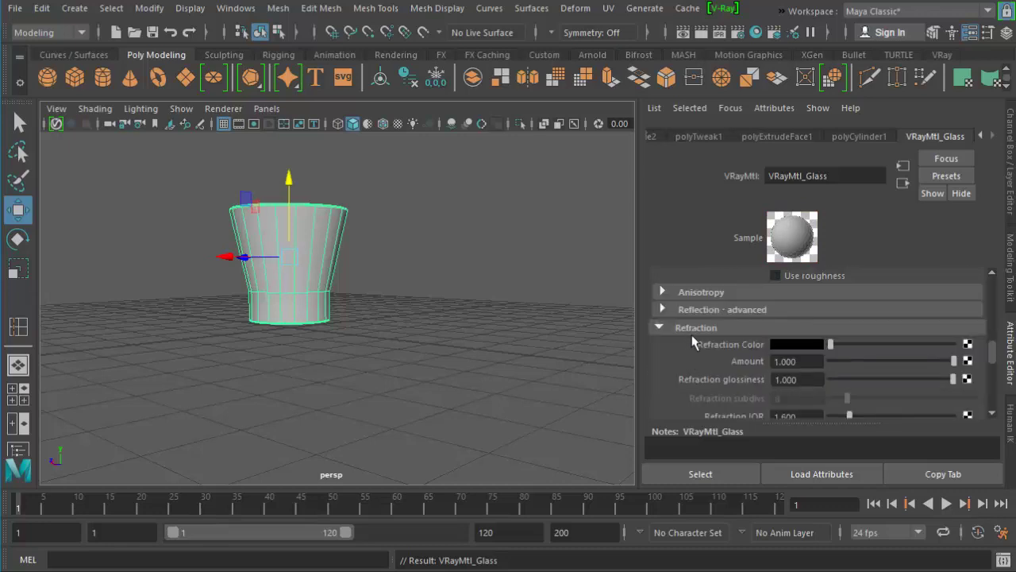
{"action": "scroll", "coordinate": [729, 357], "scroll_direction": "up", "scroll_amount": 2}
{"action": "scroll", "coordinate": [768, 327], "scroll_direction": "up", "scroll_amount": 2}
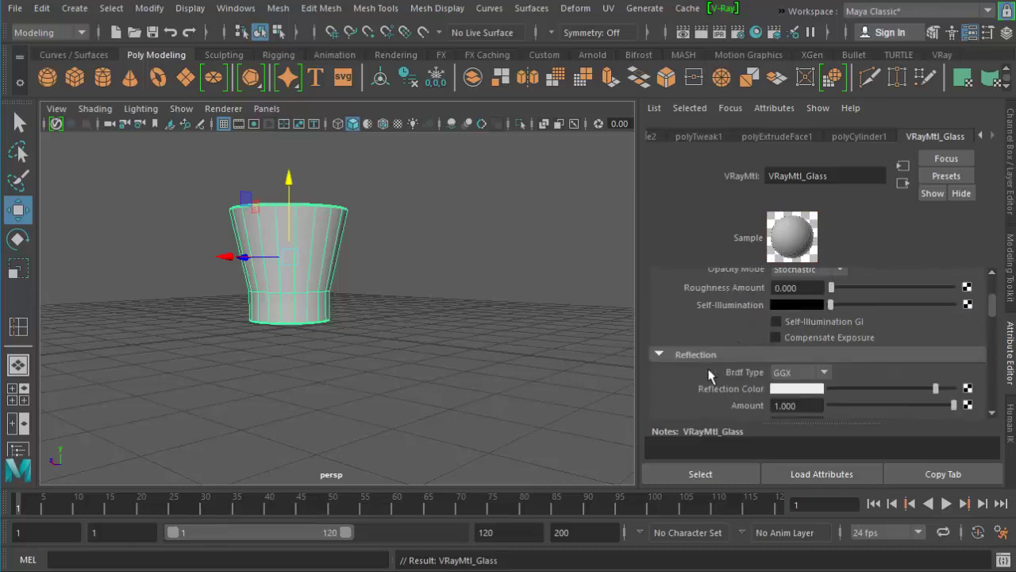
{"action": "scroll", "coordinate": [697, 362], "scroll_direction": "down", "scroll_amount": 3}
{"action": "scroll", "coordinate": [696, 350], "scroll_direction": "down", "scroll_amount": 1}
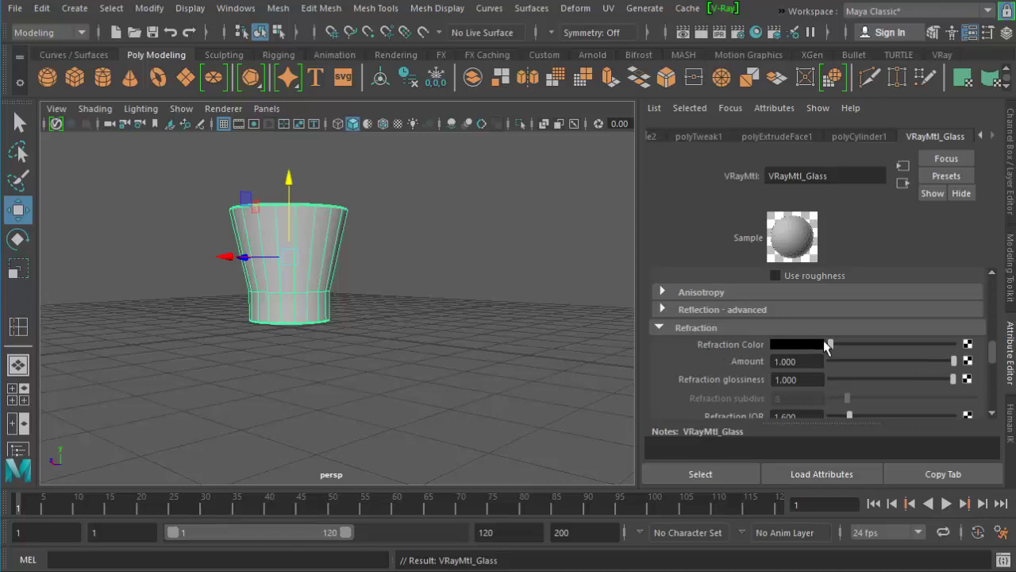
Push the Refraction Color slider up to near white so the swatch turns transparent
{"action": "left_click_drag", "start_coordinate": [828, 344], "coordinate": [937, 347]}
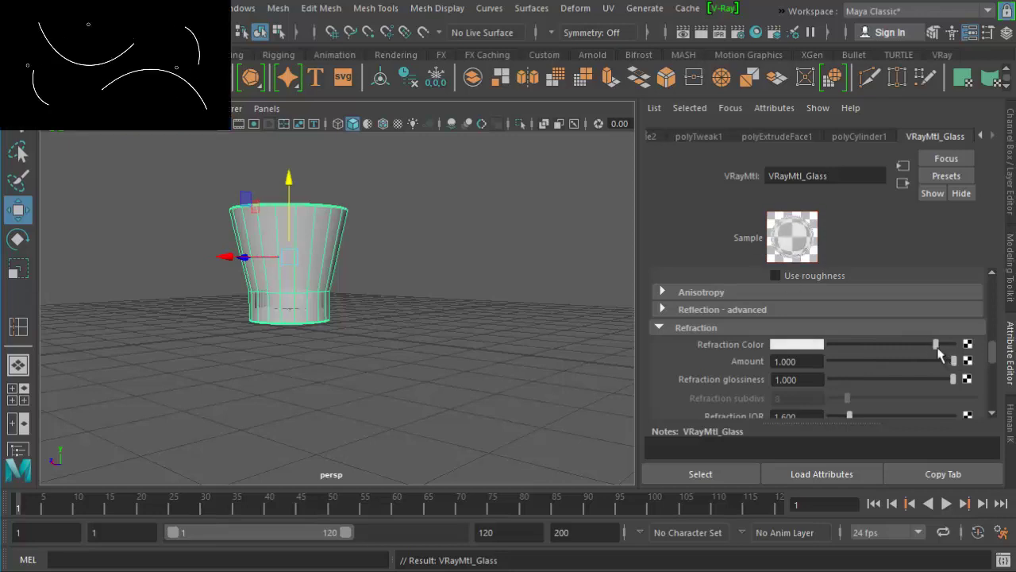
{"action": "left_click_drag", "start_coordinate": [936, 346], "coordinate": [786, 357]}
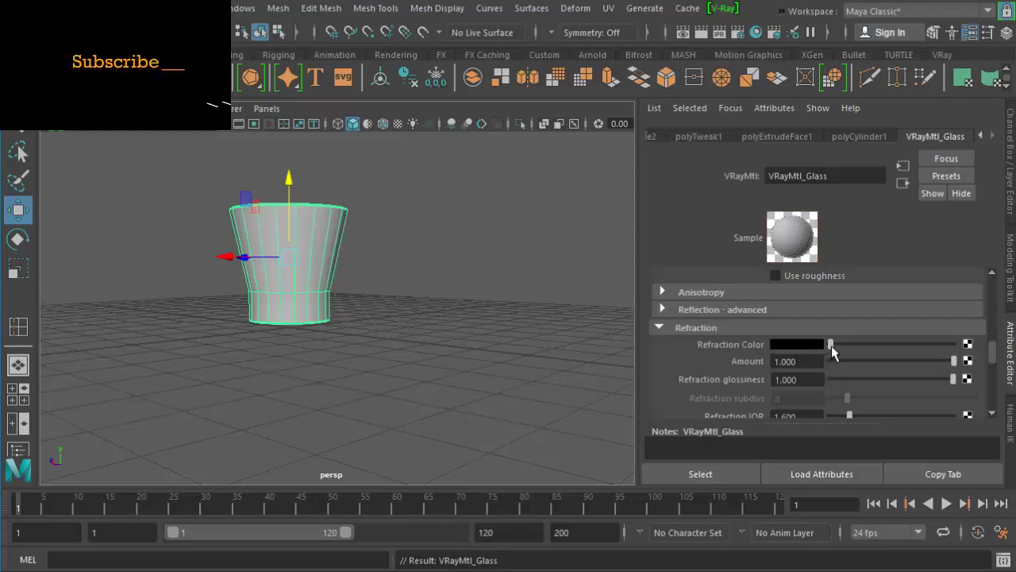
{"action": "left_click_drag", "start_coordinate": [830, 345], "coordinate": [937, 354]}
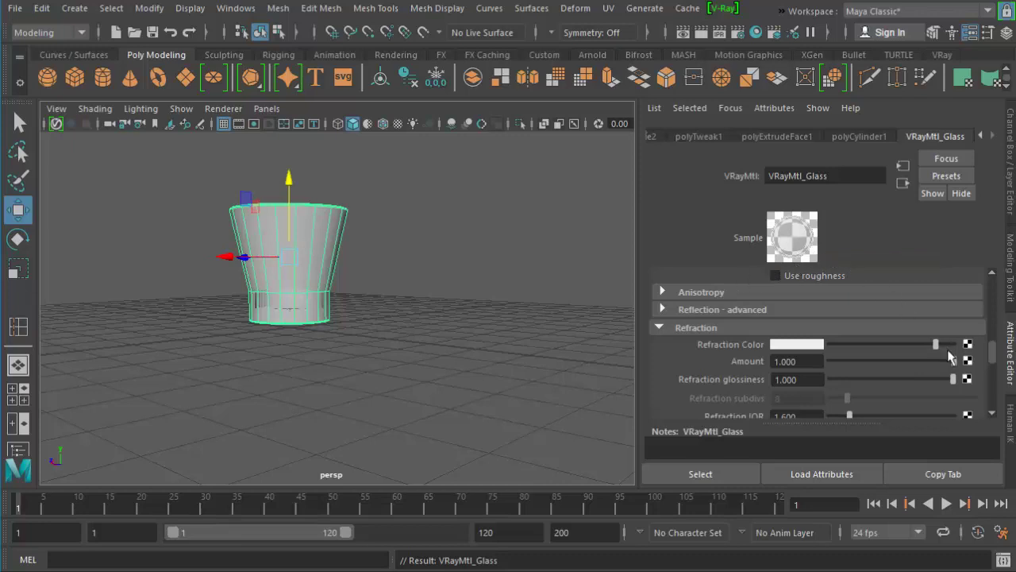
{"action": "mouse_move", "coordinate": [937, 349]}
{"action": "left_mouse_down"}
{"action": "mouse_move", "coordinate": [953, 353]}
{"action": "mouse_move", "coordinate": [944, 353]}
{"action": "left_mouse_up"}
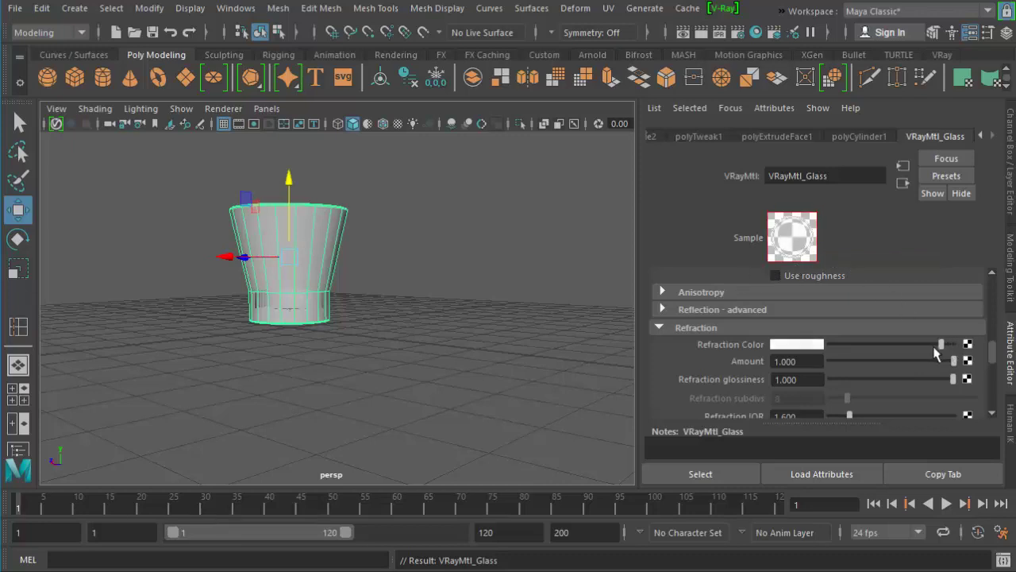
Set advanced refraction Affect Channels to Color+alpha, then create a polygon plane at the origin
{"action": "scroll", "coordinate": [833, 372], "scroll_direction": "down", "scroll_amount": 1}
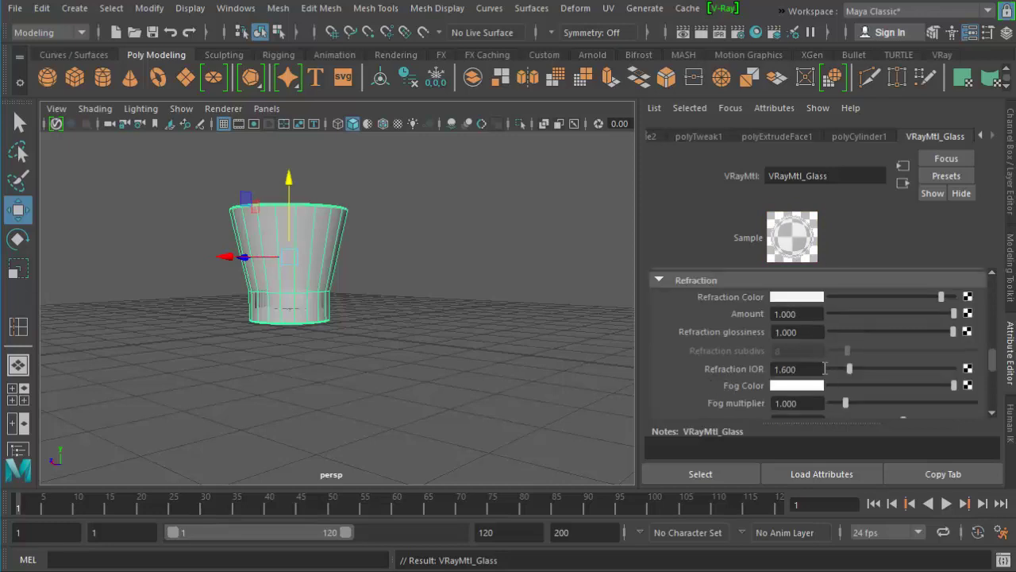
{"action": "scroll", "coordinate": [800, 370], "scroll_direction": "down", "scroll_amount": 2}
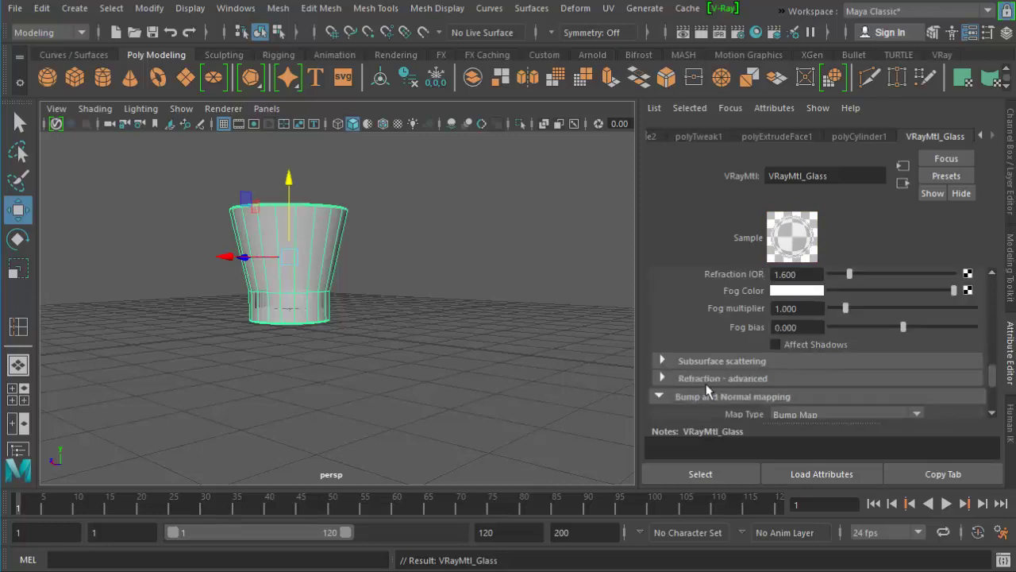
{"action": "left_click", "coordinate": [663, 379]}
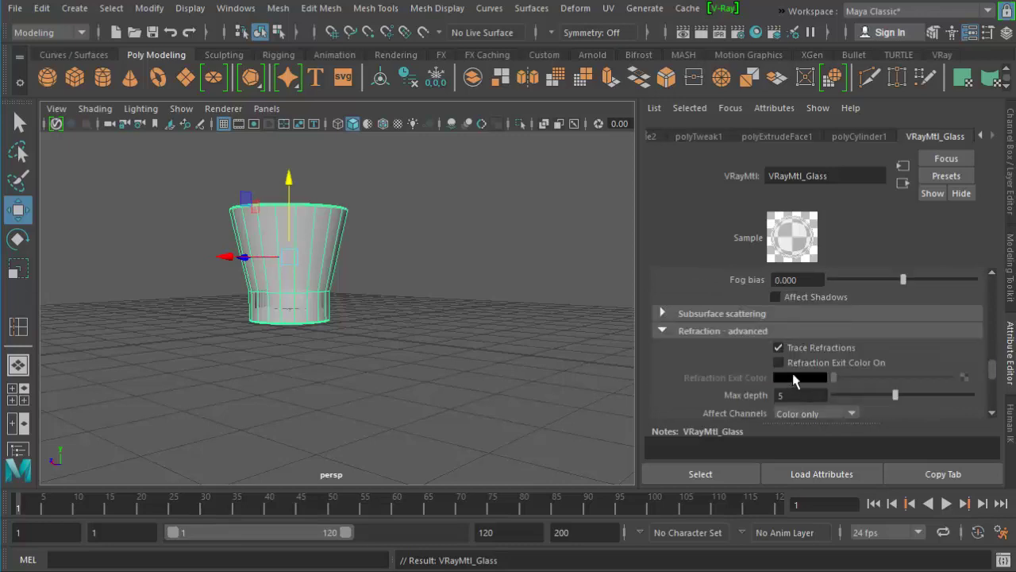
{"action": "scroll", "coordinate": [818, 377], "scroll_direction": "down", "scroll_amount": 2}
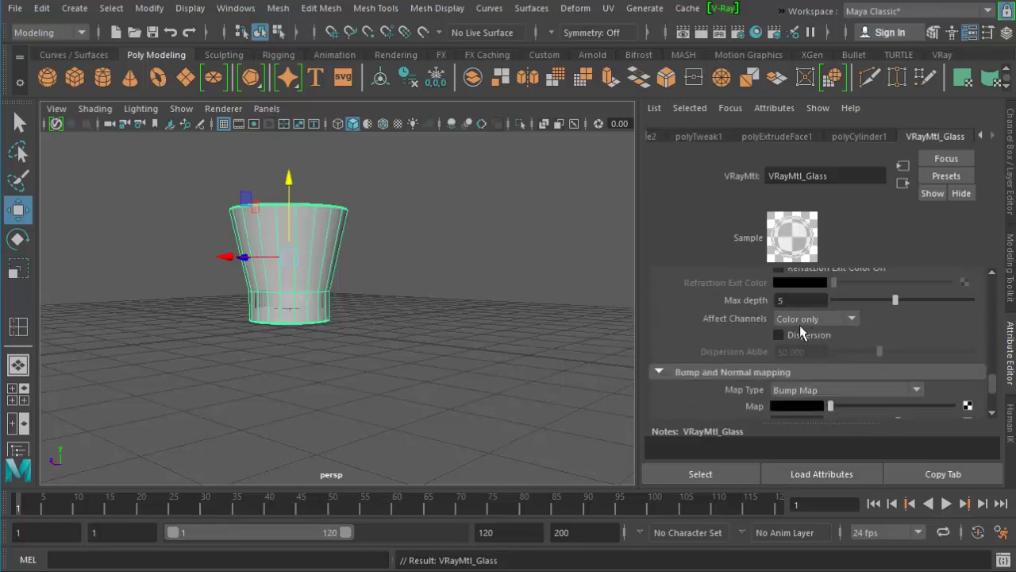
{"action": "left_click", "coordinate": [797, 319]}
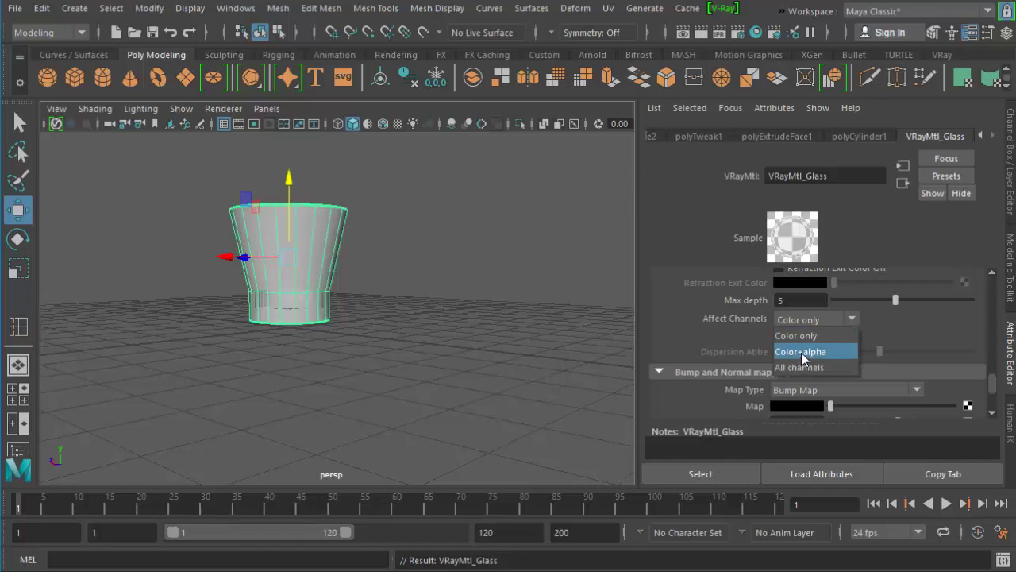
{"action": "left_click", "coordinate": [801, 352]}
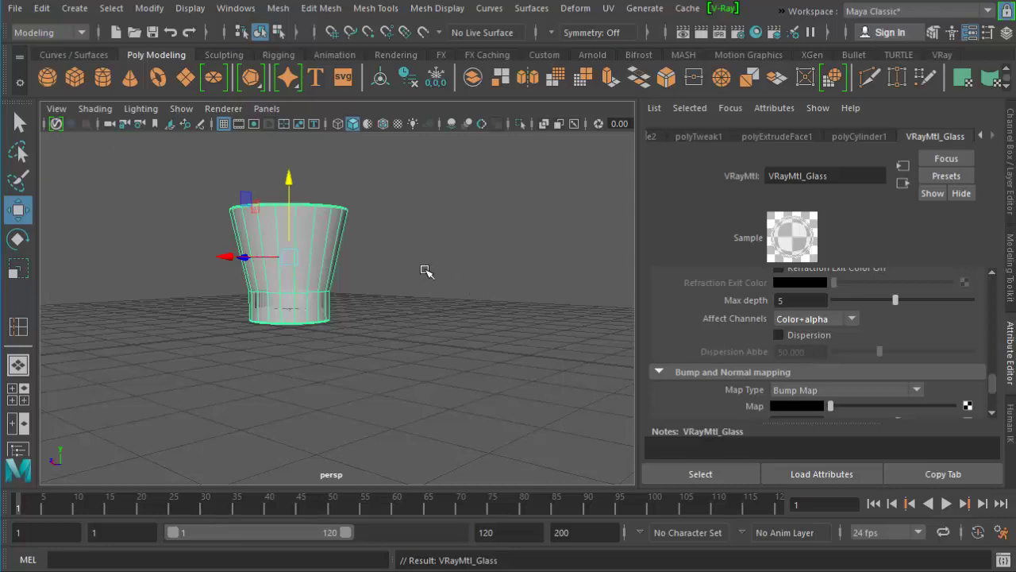
{"action": "left_click", "coordinate": [185, 77]}
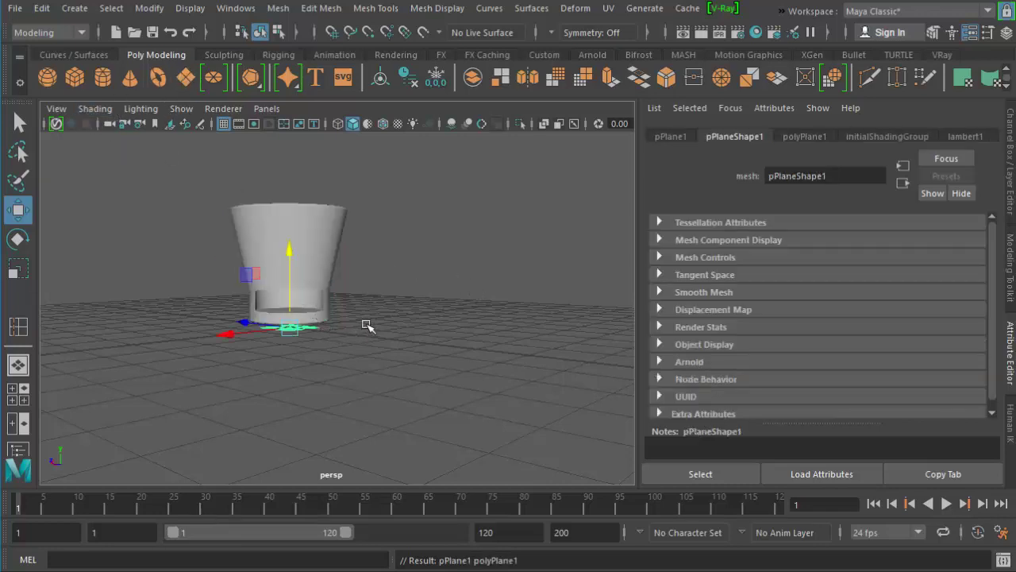
Scale pPlane1 up uniformly into a large floor spreading beneath the glass cup
{"action": "left_click_drag", "start_coordinate": [286, 324], "coordinate": [279, 336], "text": "alt"}
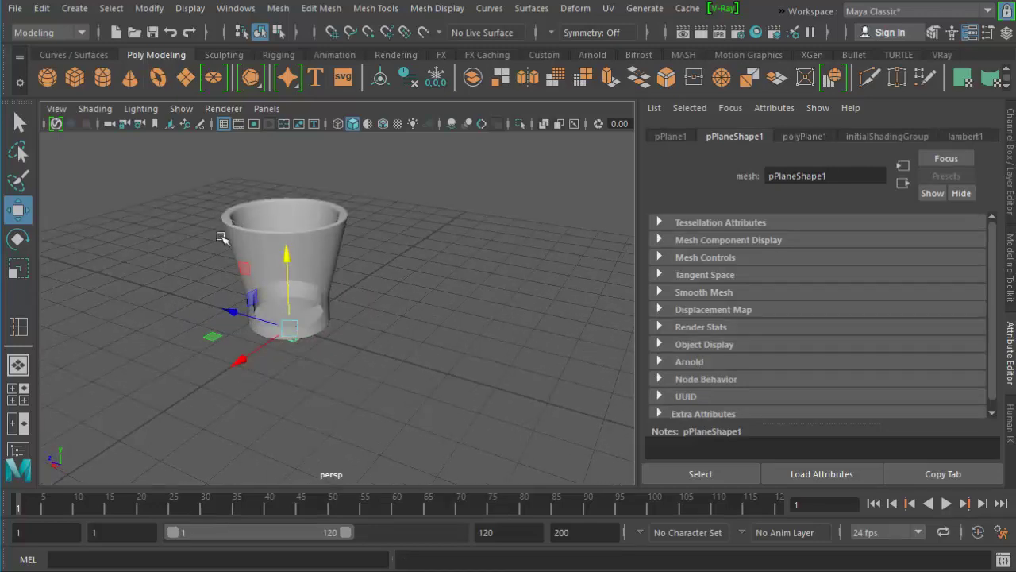
{"action": "key", "text": "r"}
{"action": "mouse_move", "coordinate": [291, 328]}
{"action": "left_mouse_down"}
{"action": "mouse_move", "coordinate": [693, 490]}
{"action": "mouse_move", "coordinate": [540, 374]}
{"action": "left_mouse_up"}
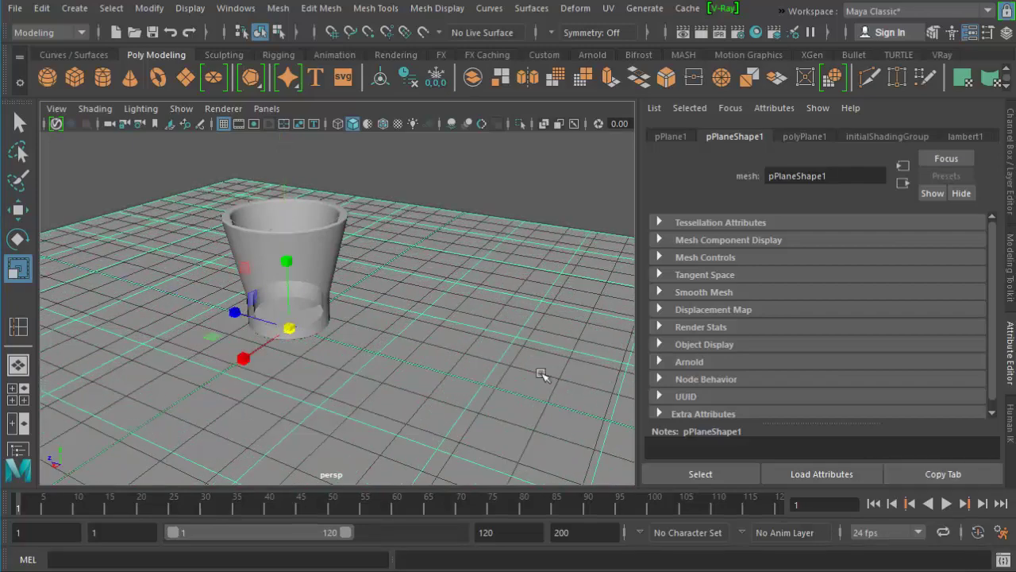
{"action": "scroll", "coordinate": [340, 335], "scroll_direction": "down", "scroll_amount": 3}
{"action": "mouse_move", "coordinate": [390, 364]}
{"action": "left_mouse_down", "text": "alt"}
{"action": "mouse_move", "coordinate": [478, 350]}
{"action": "mouse_move", "coordinate": [411, 334]}
{"action": "left_mouse_up", "text": "alt"}
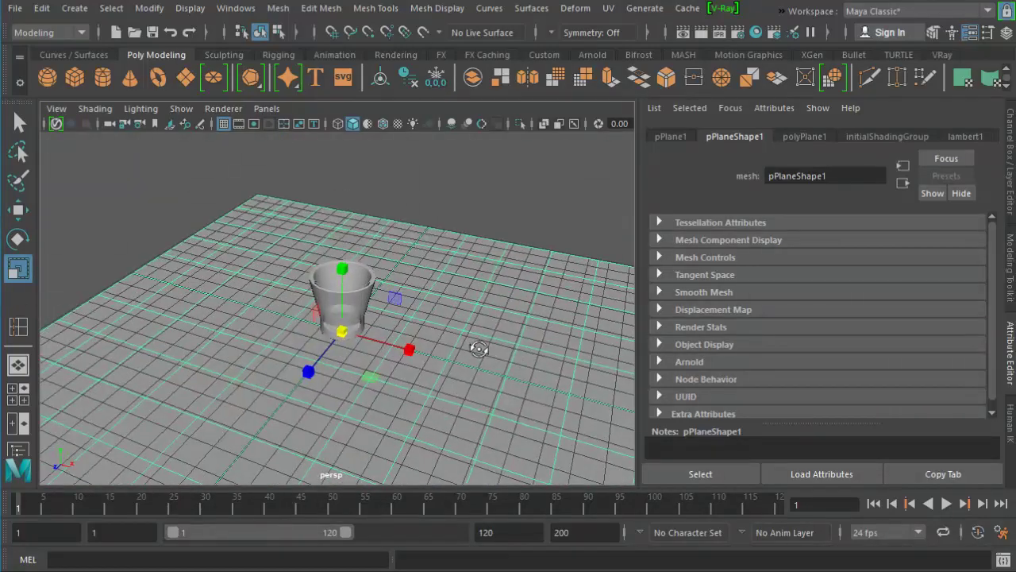
{"action": "right_click", "coordinate": [467, 280]}
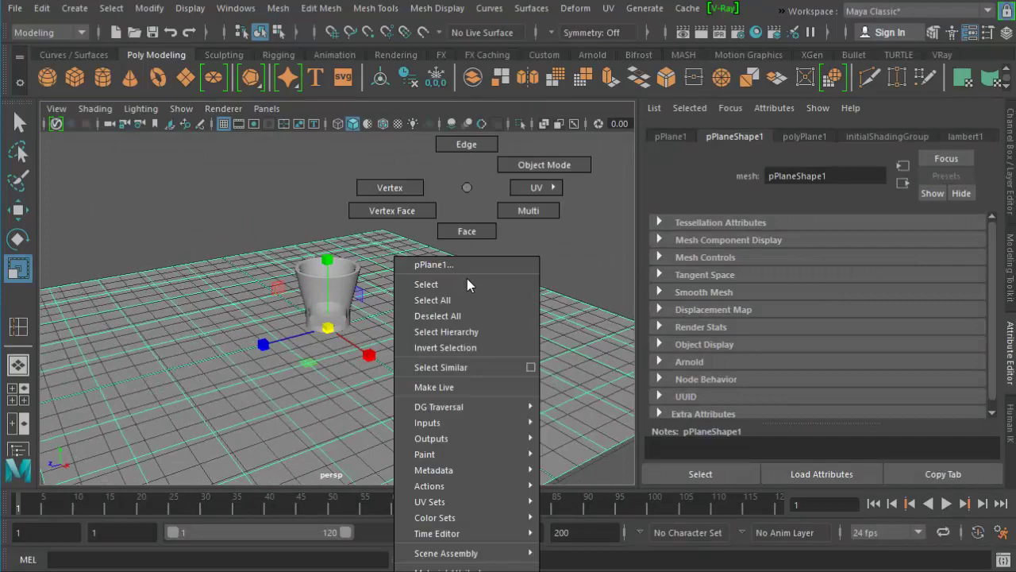
{"action": "left_click", "coordinate": [467, 283]}
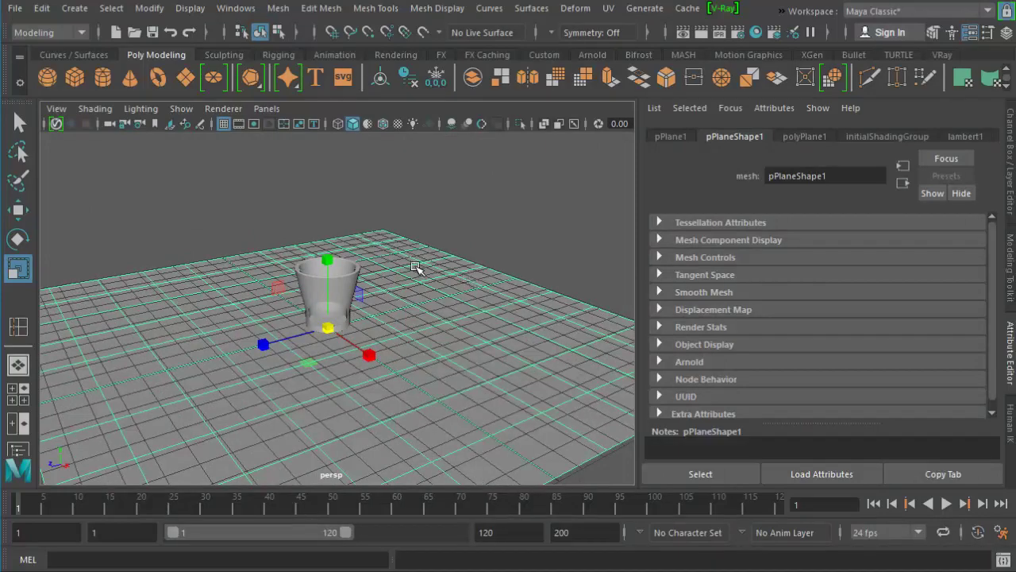
{"action": "mouse_move", "coordinate": [414, 267]}
{"action": "left_mouse_down", "text": "alt"}
{"action": "mouse_move", "coordinate": [431, 199]}
{"action": "mouse_move", "coordinate": [431, 221]}
{"action": "left_mouse_up", "text": "alt"}
Assign a new VRay Mtl shader to the floor plane
{"action": "right_click", "coordinate": [398, 143]}
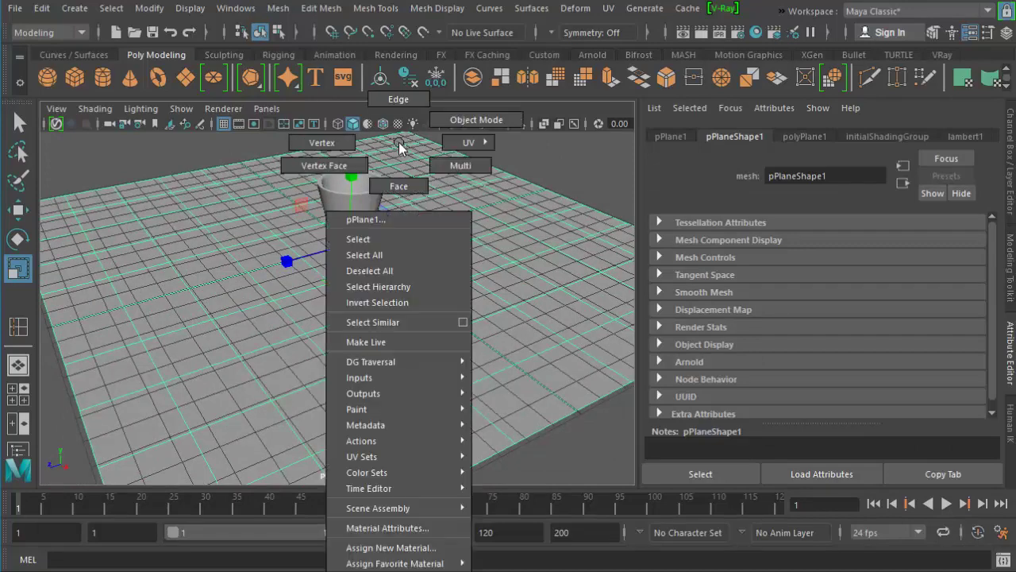
{"action": "left_click", "coordinate": [387, 547]}
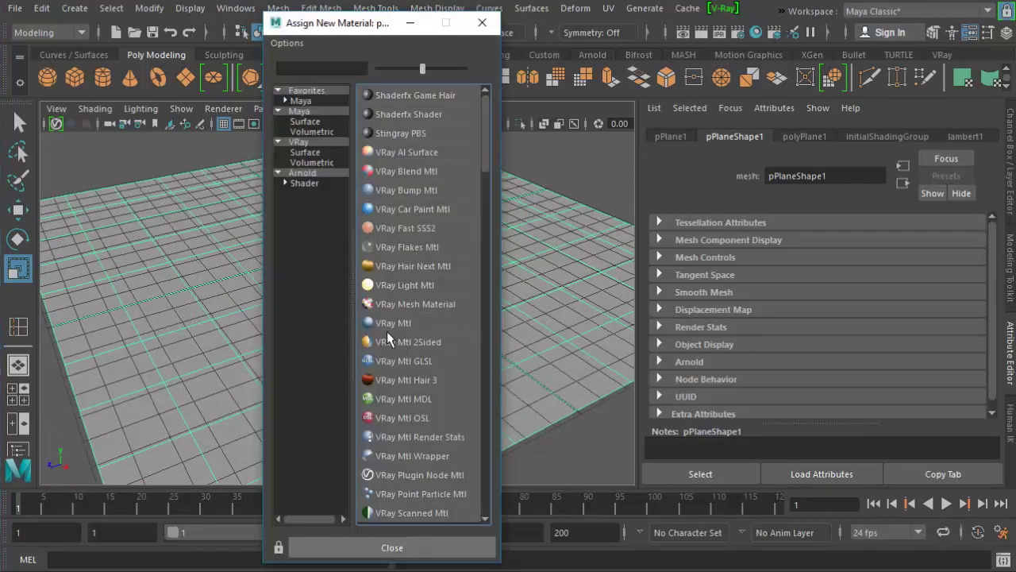
{"action": "left_click", "coordinate": [394, 324]}
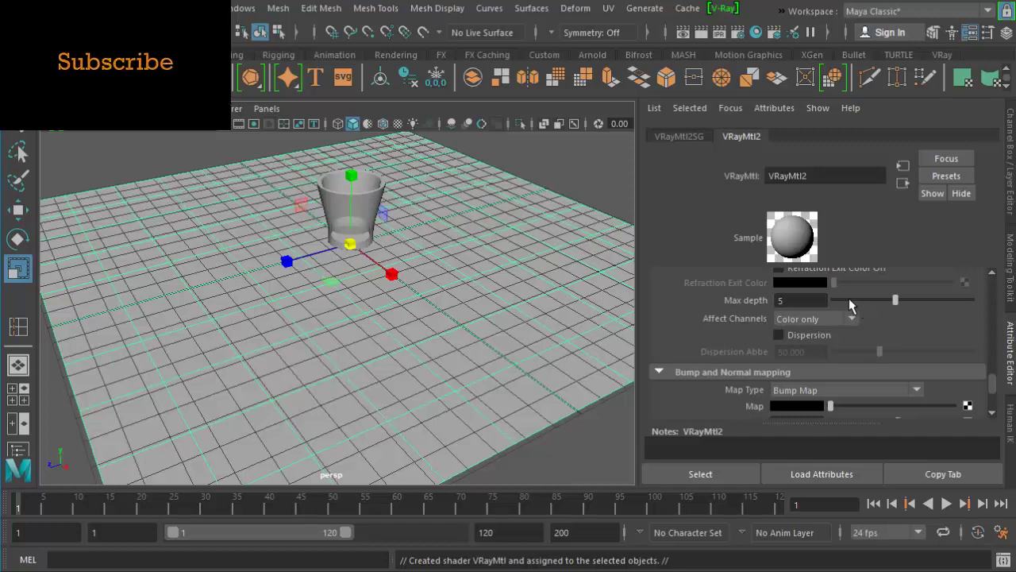
Rename the plane's new material to VRayMtl_Floor
{"action": "scroll", "coordinate": [850, 274], "scroll_direction": "up", "scroll_amount": 3}
{"action": "scroll", "coordinate": [849, 275], "scroll_direction": "up", "scroll_amount": 3}
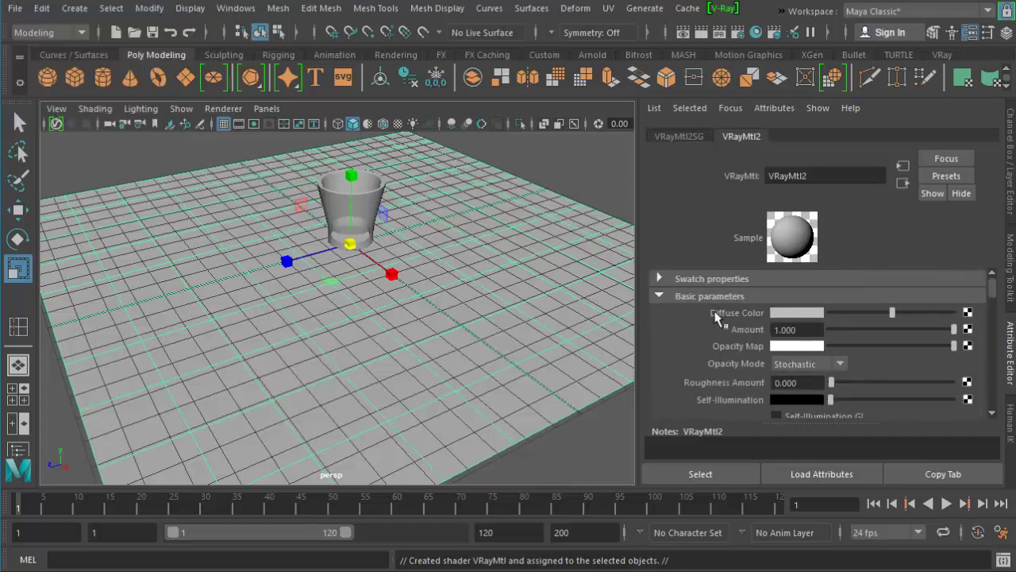
{"action": "left_click", "coordinate": [816, 175]}
{"action": "type", "text": "-Floor"}
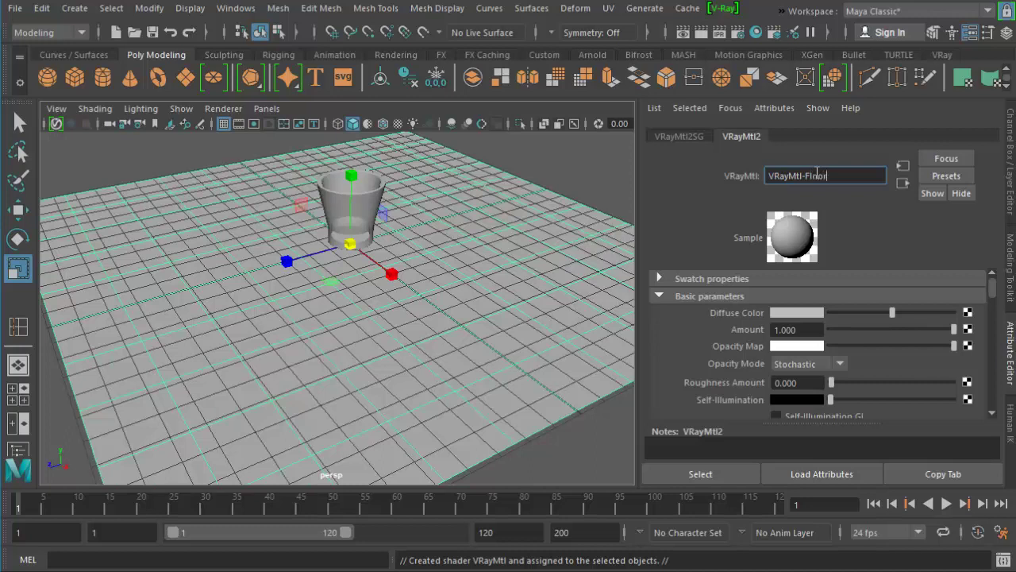
{"action": "key", "text": "Return"}
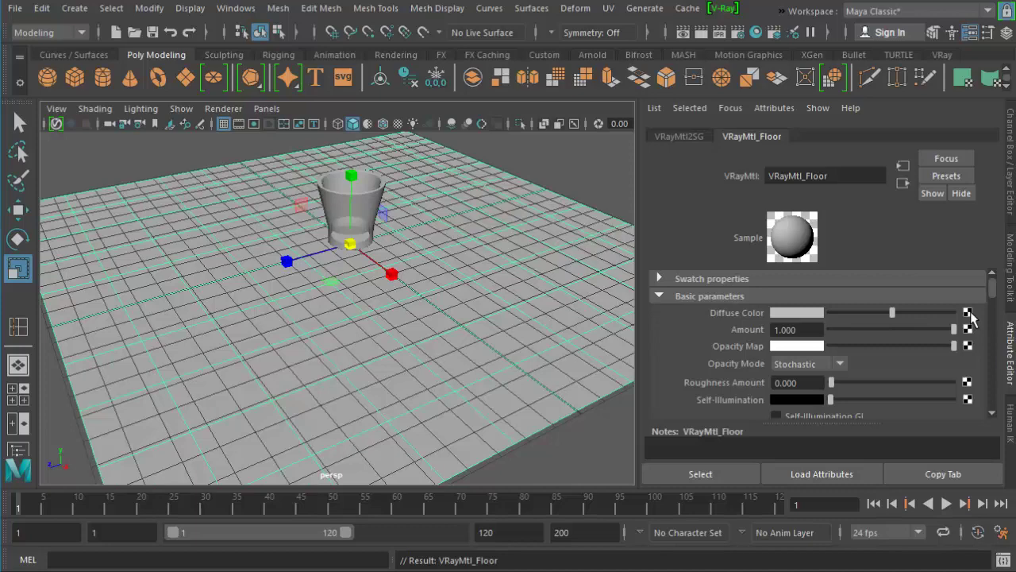
Connect a File texture loading tile-floor-4.jpg to VRayMtl_Floor's Diffuse Color
{"action": "left_click", "coordinate": [968, 313]}
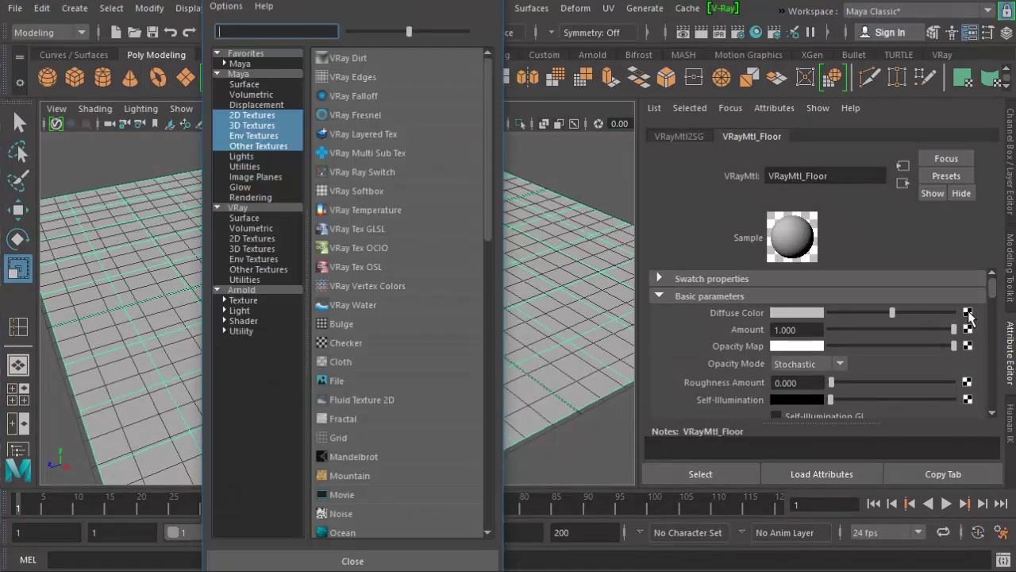
{"action": "left_click", "coordinate": [337, 382]}
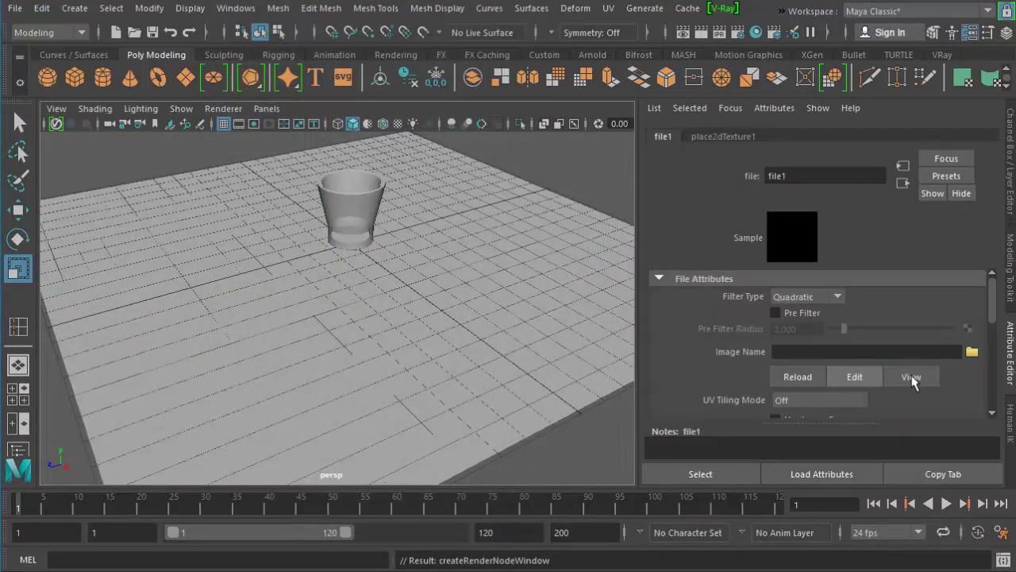
{"action": "left_click", "coordinate": [972, 353]}
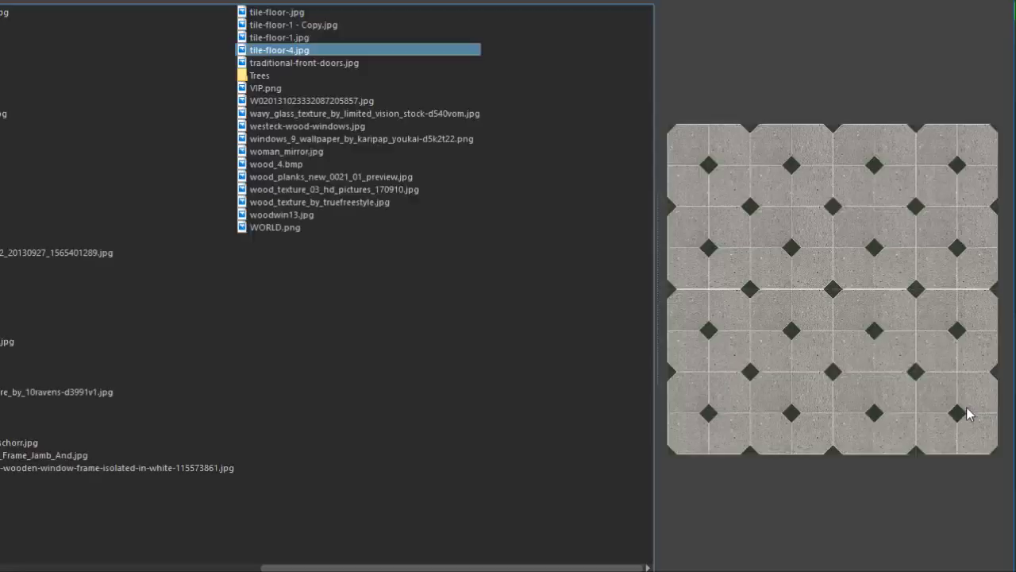
{"action": "key", "text": "Return"}
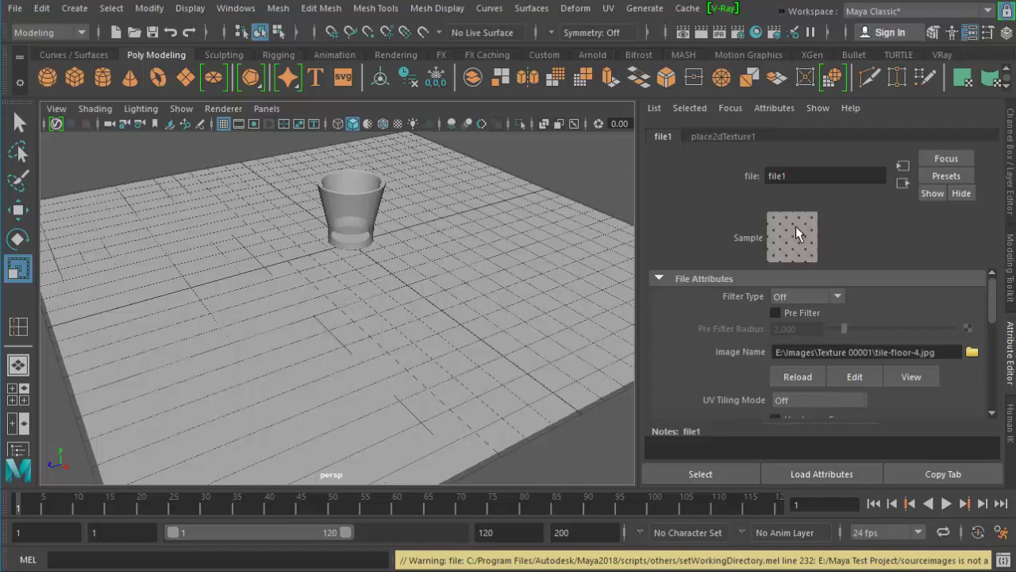
Start the V-Ray viewport IPR and bring the camera close over the cup on the tiled floor
{"action": "left_click", "coordinate": [55, 125]}
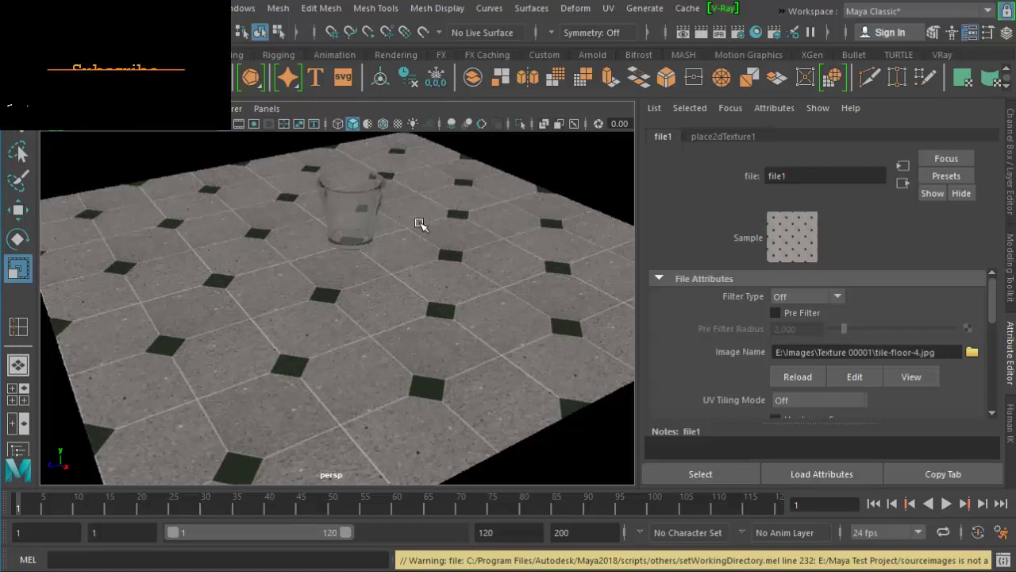
{"action": "mouse_move", "coordinate": [397, 200]}
{"action": "left_mouse_down", "text": "alt"}
{"action": "mouse_move", "coordinate": [390, 284]}
{"action": "mouse_move", "coordinate": [385, 266]}
{"action": "left_mouse_up", "text": "alt"}
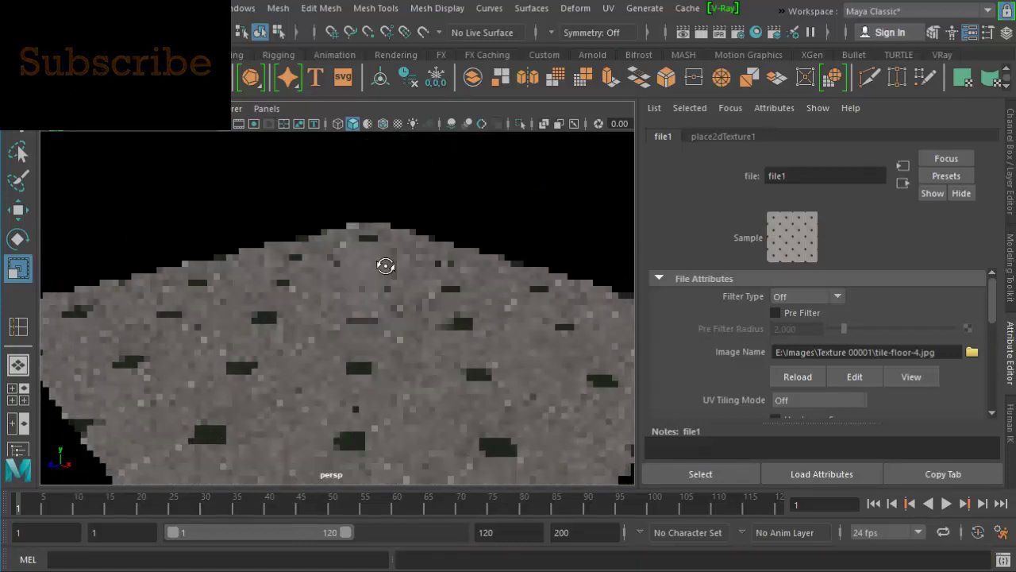
{"action": "scroll", "coordinate": [384, 264], "scroll_direction": "down", "scroll_amount": 2}
{"action": "scroll", "coordinate": [378, 267], "scroll_direction": "down", "scroll_amount": 3}
{"action": "scroll", "coordinate": [413, 272], "scroll_direction": "down", "scroll_amount": 3}
{"action": "scroll", "coordinate": [424, 277], "scroll_direction": "down", "scroll_amount": 3}
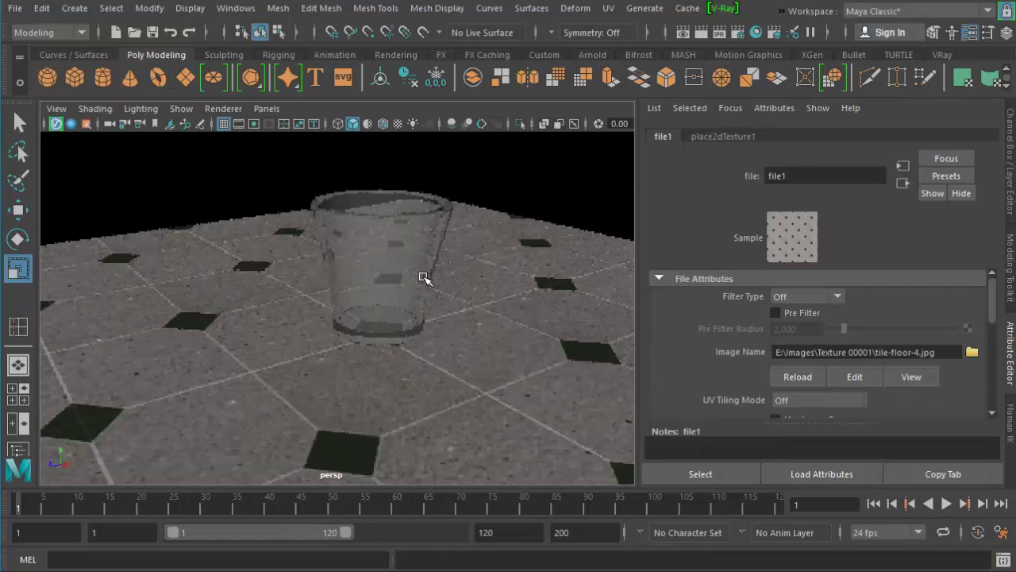
{"action": "scroll", "coordinate": [411, 239], "scroll_direction": "up", "scroll_amount": 3}
{"action": "scroll", "coordinate": [356, 318], "scroll_direction": "down", "scroll_amount": 3}
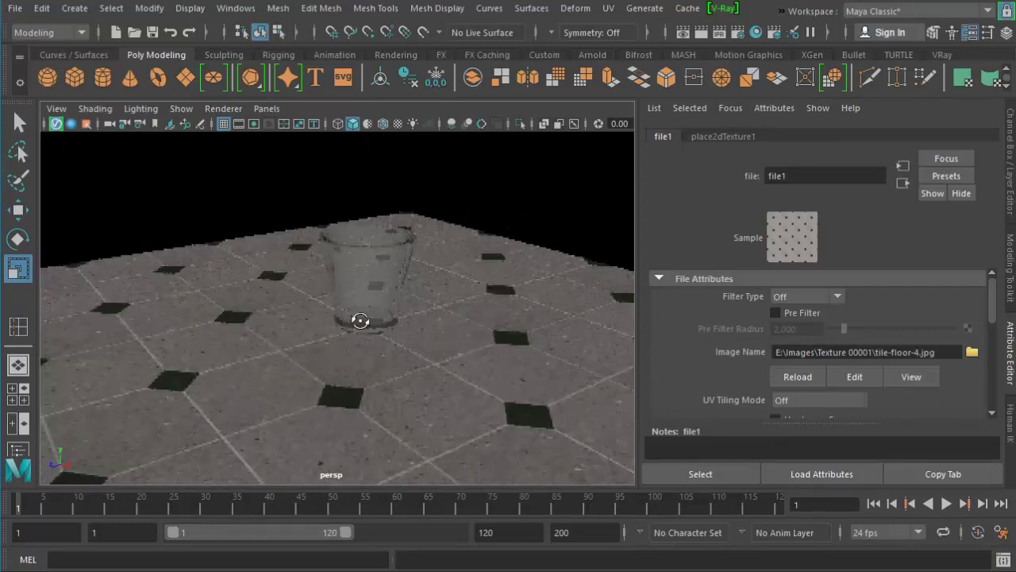
{"action": "scroll", "coordinate": [471, 309], "scroll_direction": "up", "scroll_amount": 3}
{"action": "scroll", "coordinate": [471, 309], "scroll_direction": "up", "scroll_amount": 2}
{"action": "scroll", "coordinate": [447, 309], "scroll_direction": "down", "scroll_amount": 3}
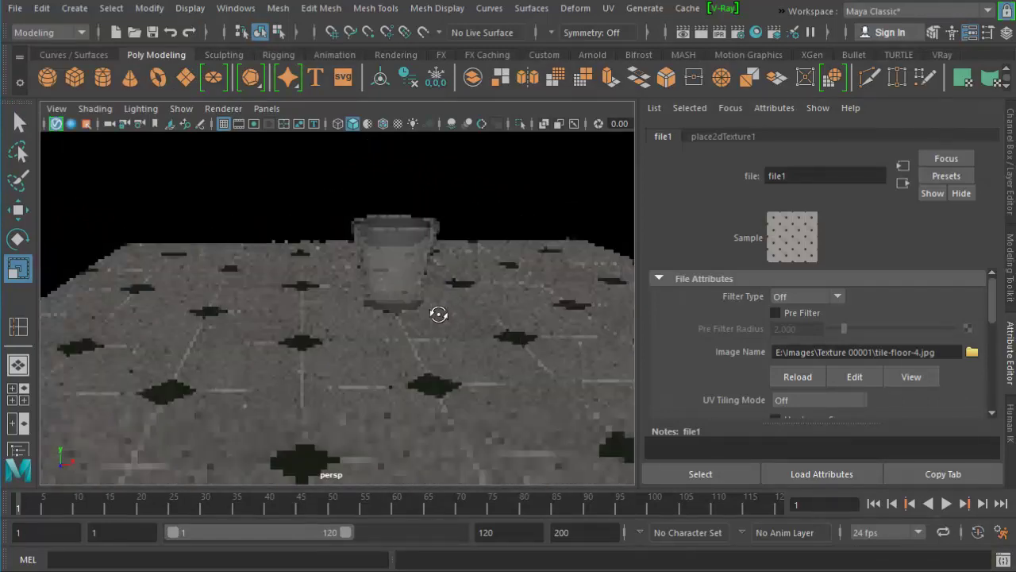
{"action": "scroll", "coordinate": [437, 313], "scroll_direction": "up", "scroll_amount": 3}
{"action": "scroll", "coordinate": [422, 321], "scroll_direction": "down", "scroll_amount": 3}
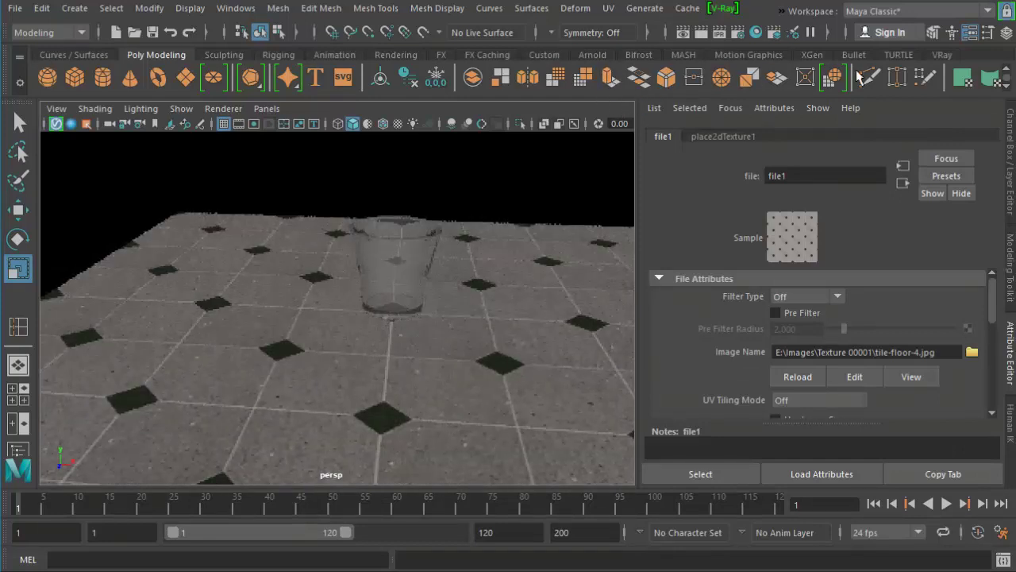
{"action": "left_click", "coordinate": [941, 54]}
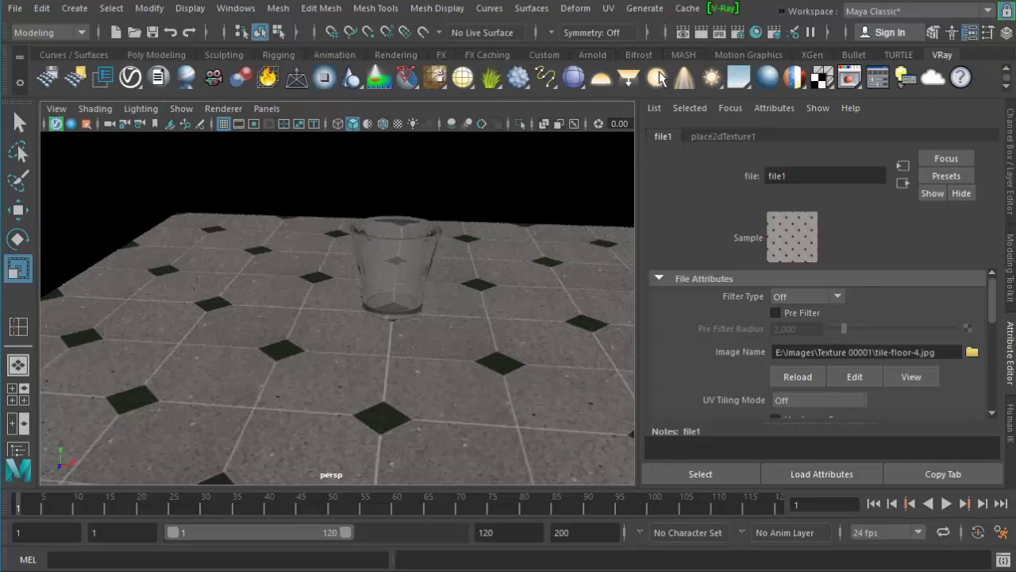
Add a V-Ray dome light and lower its intensity multiplier to about 0.322
{"action": "left_click", "coordinate": [601, 79]}
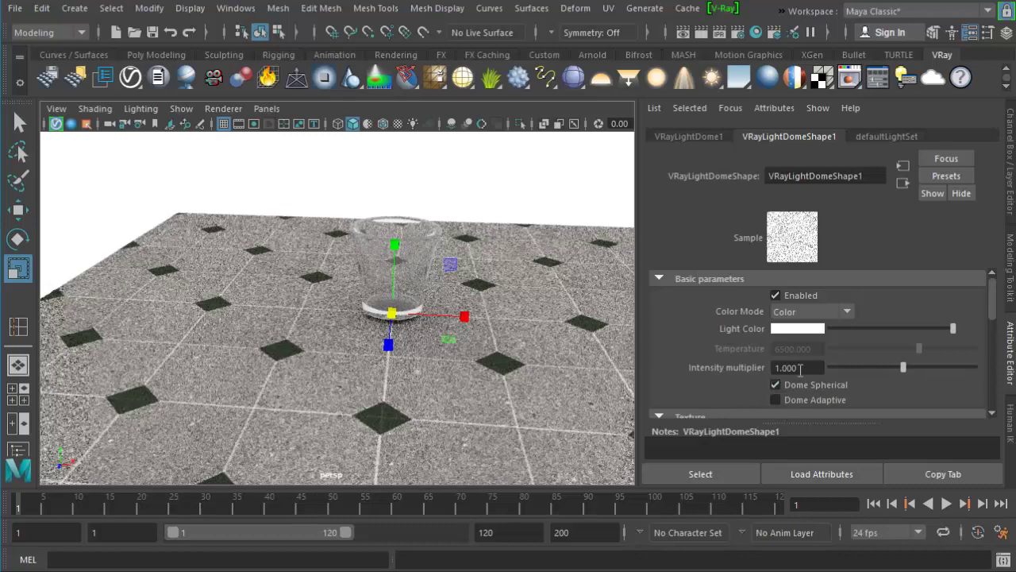
{"action": "left_click_drag", "start_coordinate": [801, 368], "coordinate": [764, 374]}
{"action": "left_click_drag", "start_coordinate": [902, 368], "coordinate": [854, 369]}
Select the floor plane and frame it from a high-angle view
{"action": "left_click", "coordinate": [567, 253]}
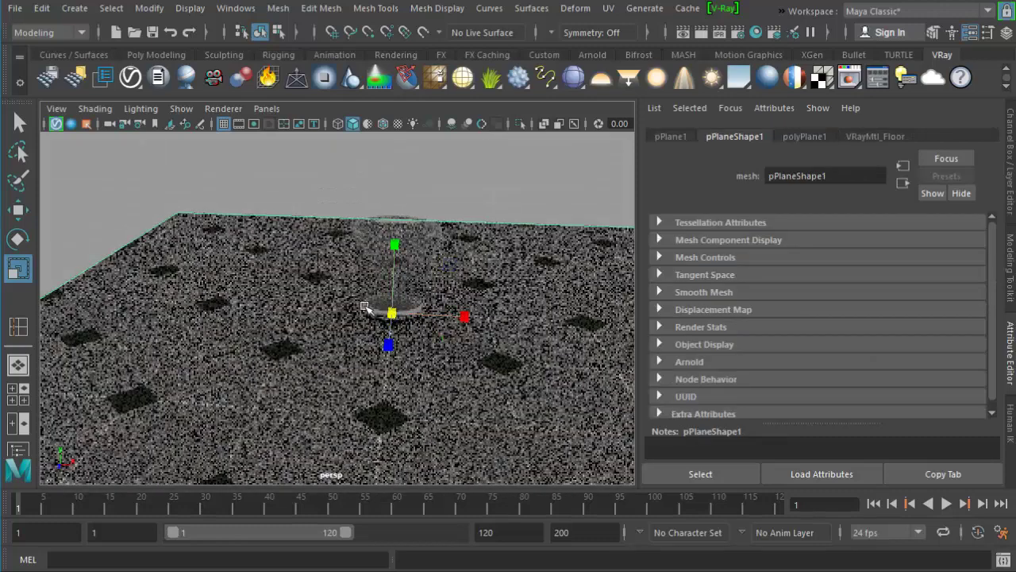
{"action": "mouse_move", "coordinate": [364, 307]}
{"action": "right_mouse_down", "text": "alt"}
{"action": "mouse_move", "coordinate": [211, 267]}
{"action": "mouse_move", "coordinate": [118, 256]}
{"action": "right_mouse_up", "text": "alt"}
{"action": "left_click_drag", "start_coordinate": [118, 256], "coordinate": [472, 283], "text": "alt"}
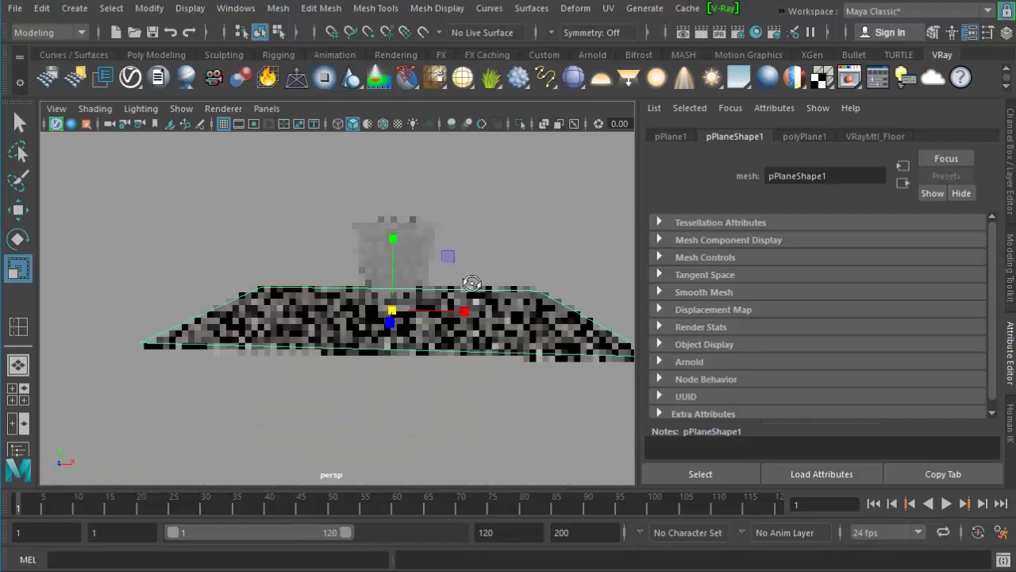
{"action": "right_click_drag", "start_coordinate": [472, 282], "coordinate": [415, 341], "text": "alt"}
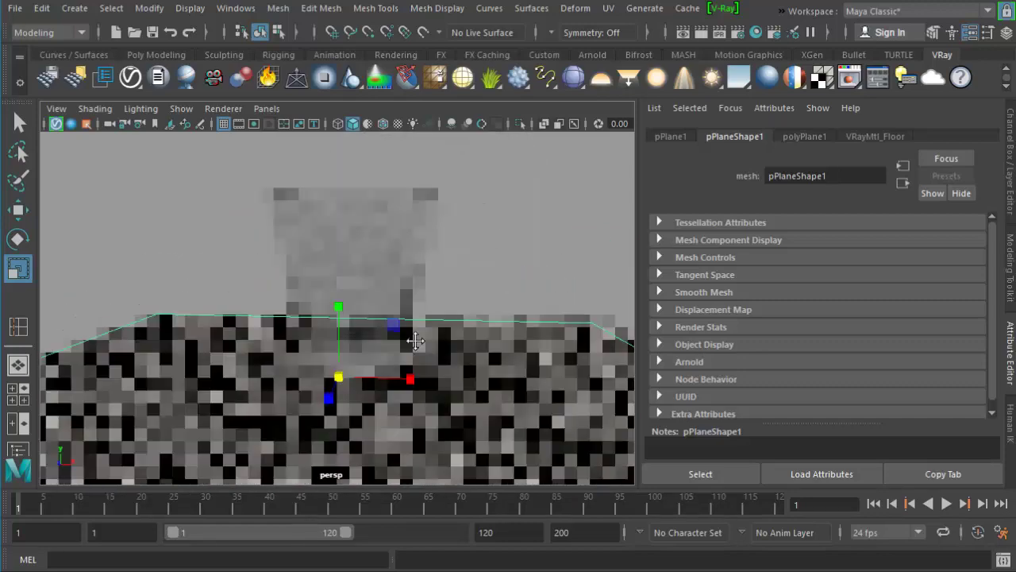
{"action": "middle_click_drag", "start_coordinate": [421, 325], "coordinate": [454, 289], "text": "alt"}
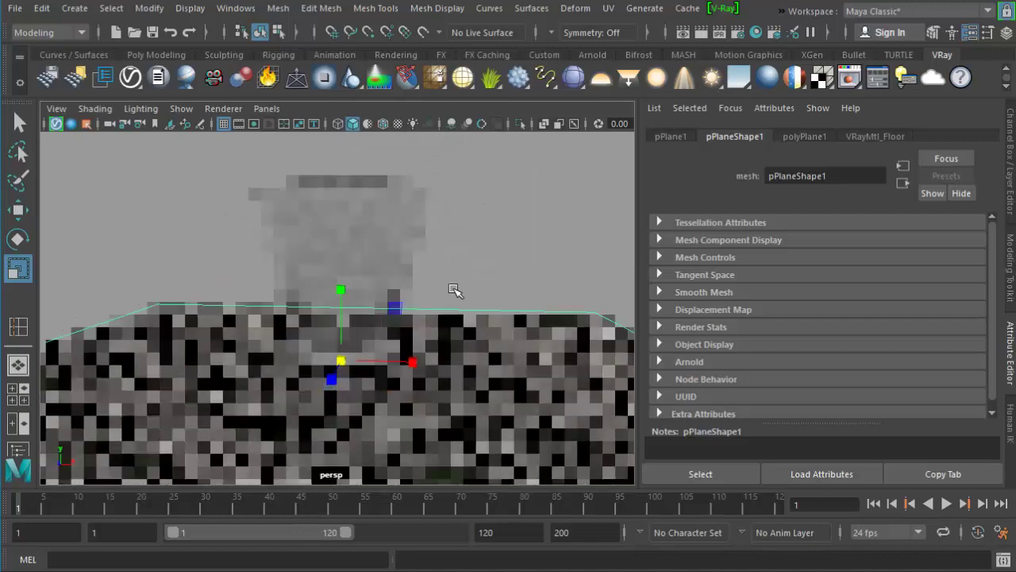
{"action": "key", "text": "f"}
{"action": "left_click_drag", "start_coordinate": [454, 290], "coordinate": [415, 343], "text": "alt"}
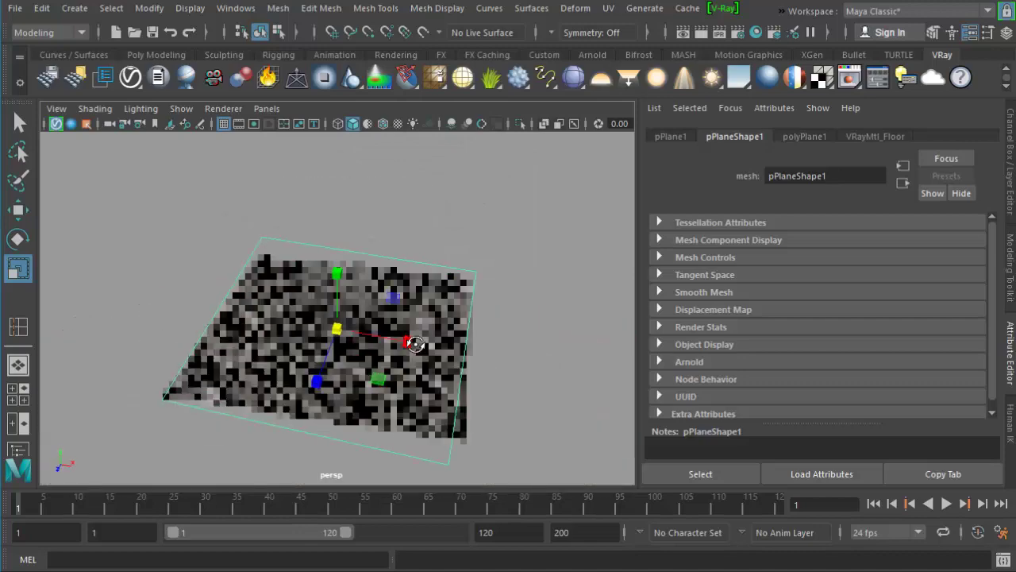
Add a V-Ray rectangle light, stop the IPR, and move the light to the plane's lower right
{"action": "left_click", "coordinate": [628, 77]}
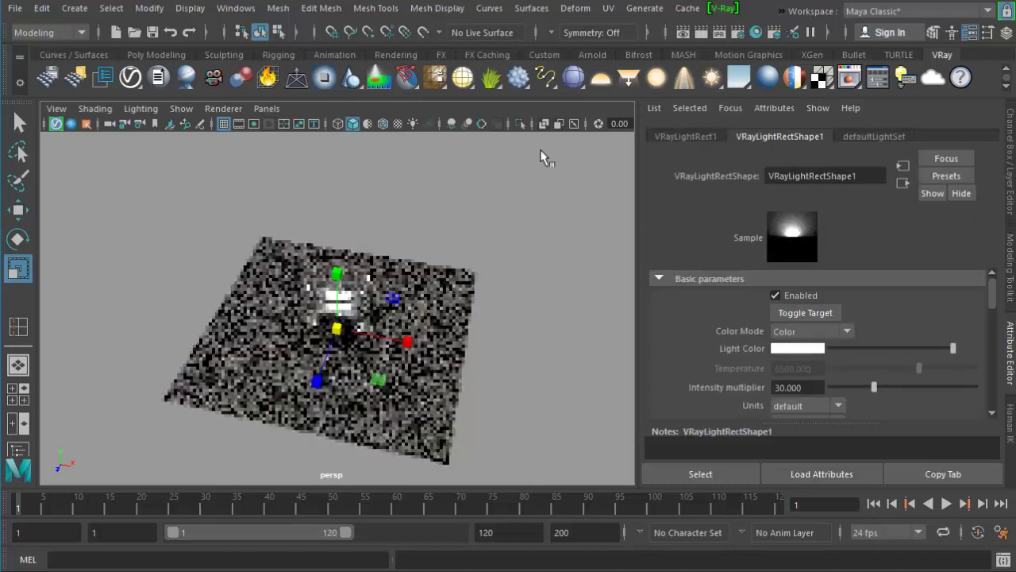
{"action": "left_click", "coordinate": [56, 124]}
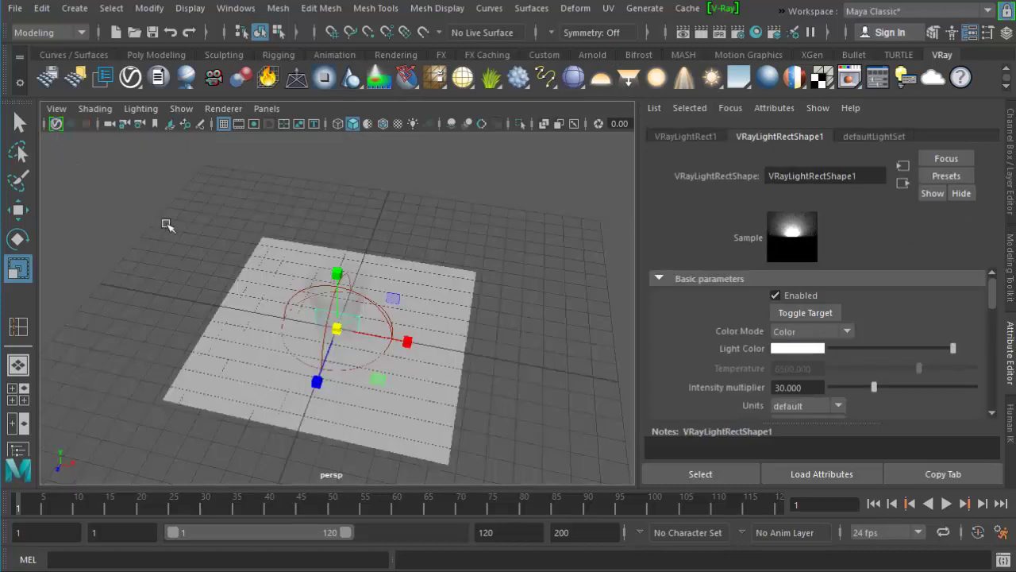
{"action": "left_click_drag", "start_coordinate": [376, 328], "coordinate": [487, 395], "text": "alt"}
{"action": "key", "text": "w"}
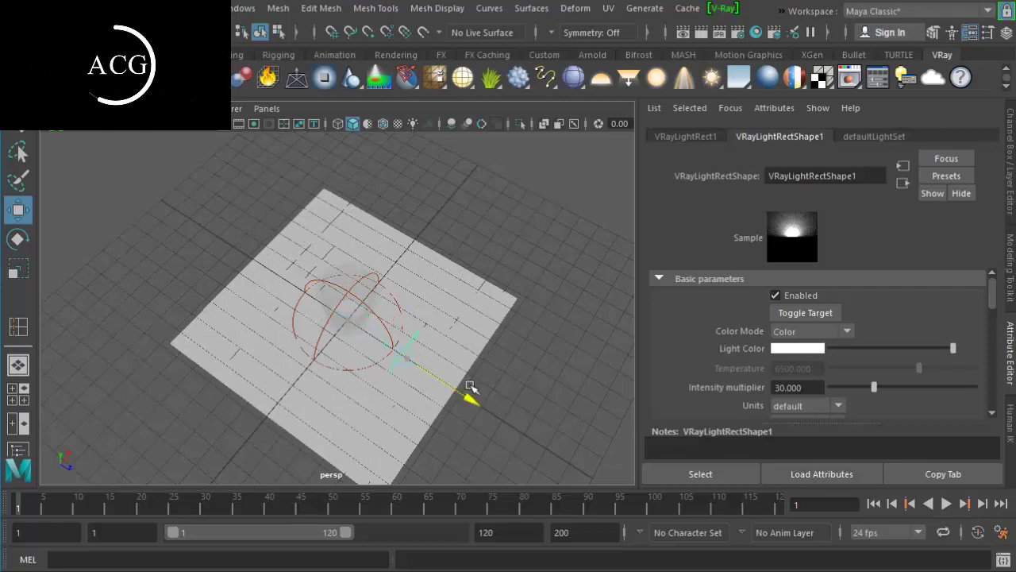
{"action": "left_click_drag", "start_coordinate": [336, 336], "coordinate": [368, 331], "text": "alt"}
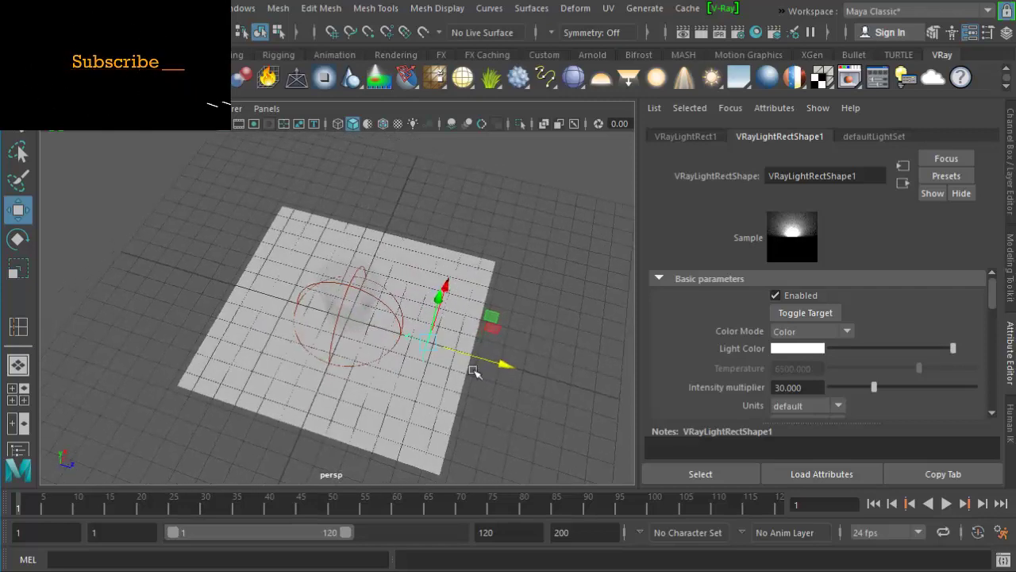
{"action": "left_click_drag", "start_coordinate": [512, 365], "coordinate": [573, 360]}
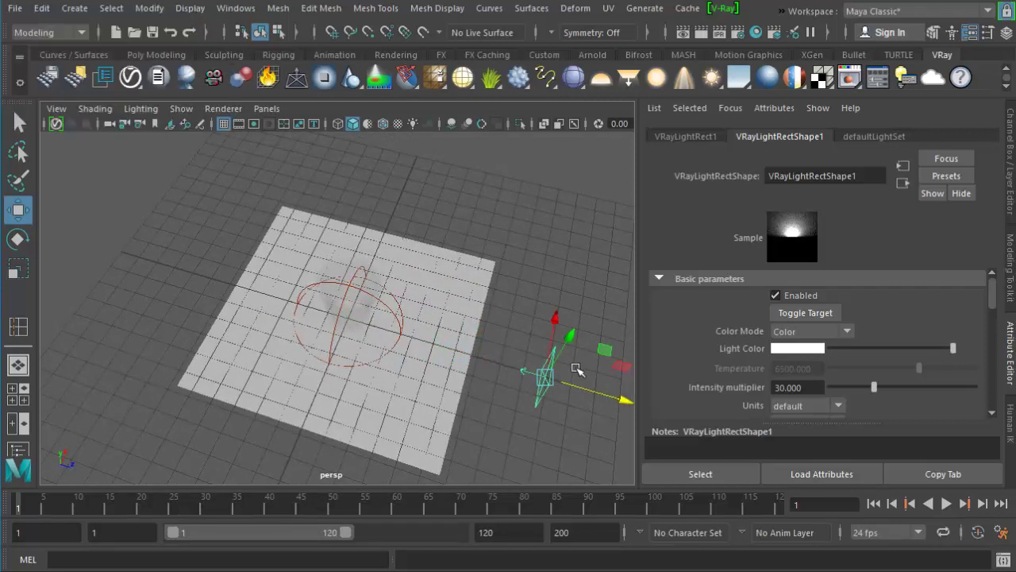
Duplicate the rectangle light, move the copy to the upper left, and rotate it toward the plane
{"action": "key", "text": "ctrl+d"}
{"action": "mouse_move", "coordinate": [624, 404]}
{"action": "left_mouse_down"}
{"action": "mouse_move", "coordinate": [608, 390]}
{"action": "mouse_move", "coordinate": [193, 272]}
{"action": "left_mouse_up"}
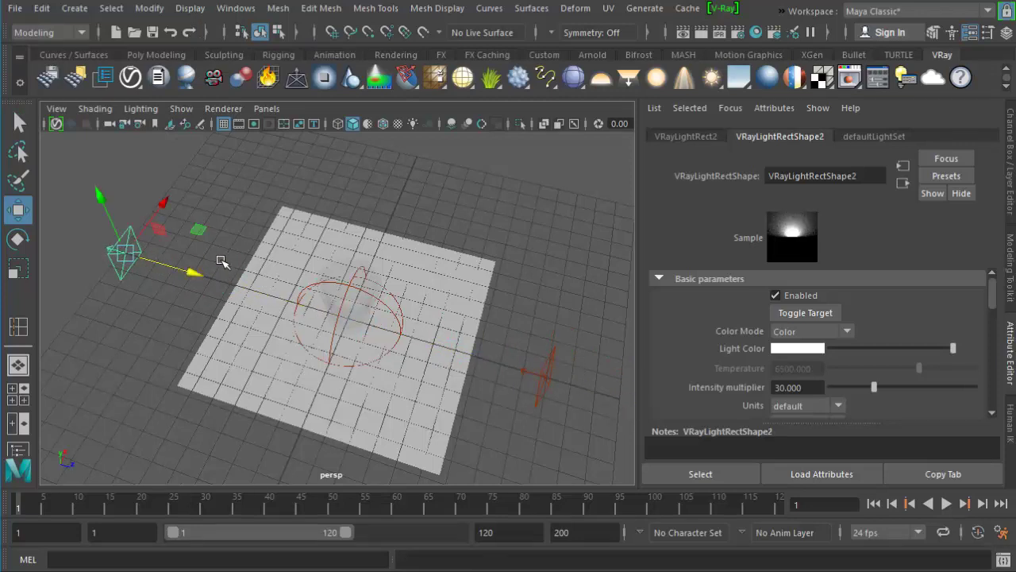
{"action": "key", "text": "r"}
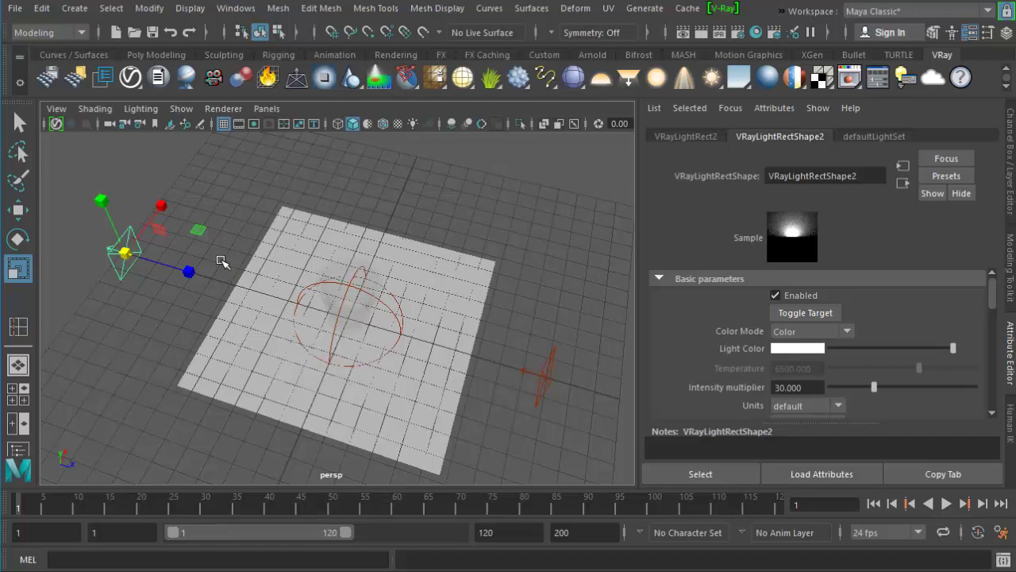
{"action": "key", "text": "e"}
{"action": "left_click_drag", "start_coordinate": [165, 293], "coordinate": [49, 156]}
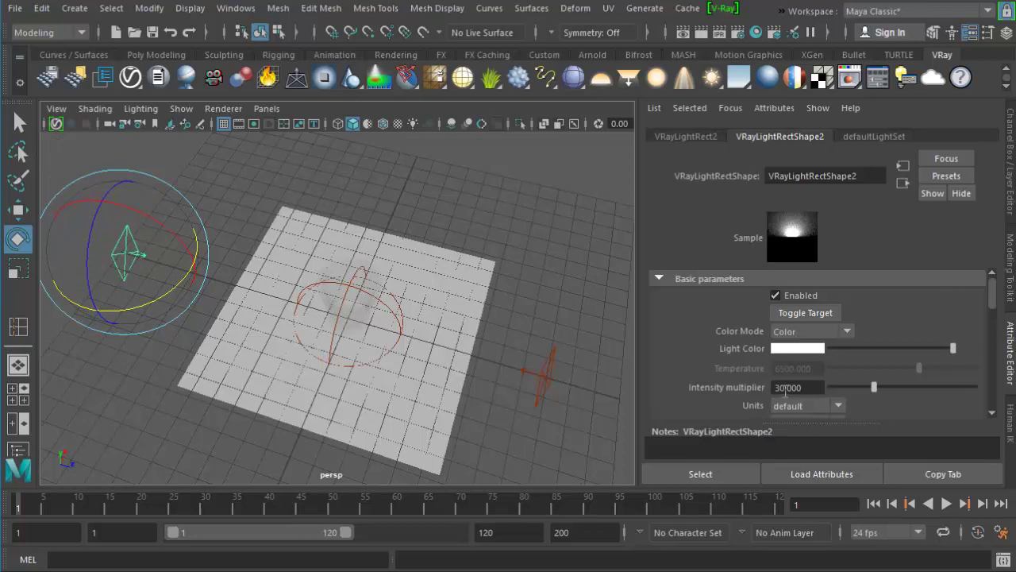
Set the second light's intensity multiplier to 10
{"action": "double_click", "coordinate": [787, 388]}
{"action": "type", "text": "10"}
{"action": "left_click_drag", "start_coordinate": [393, 333], "coordinate": [398, 258], "text": "alt"}
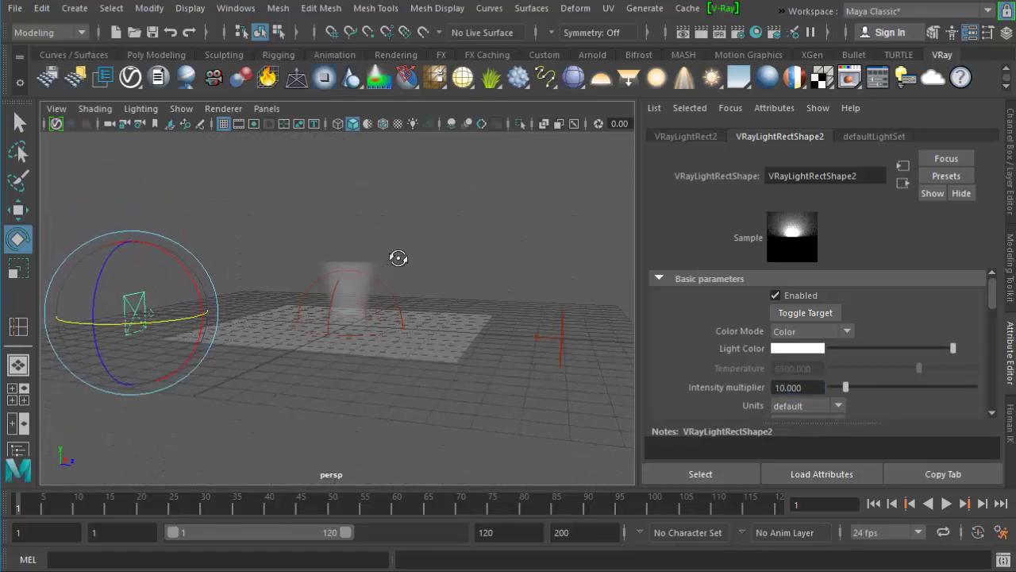
Restart the live V-Ray IPR render of the scene
{"action": "left_click", "coordinate": [461, 336]}
{"action": "mouse_move", "coordinate": [460, 335]}
{"action": "left_mouse_down", "text": "alt"}
{"action": "mouse_move", "coordinate": [400, 302]}
{"action": "mouse_move", "coordinate": [402, 309]}
{"action": "left_mouse_up", "text": "alt"}
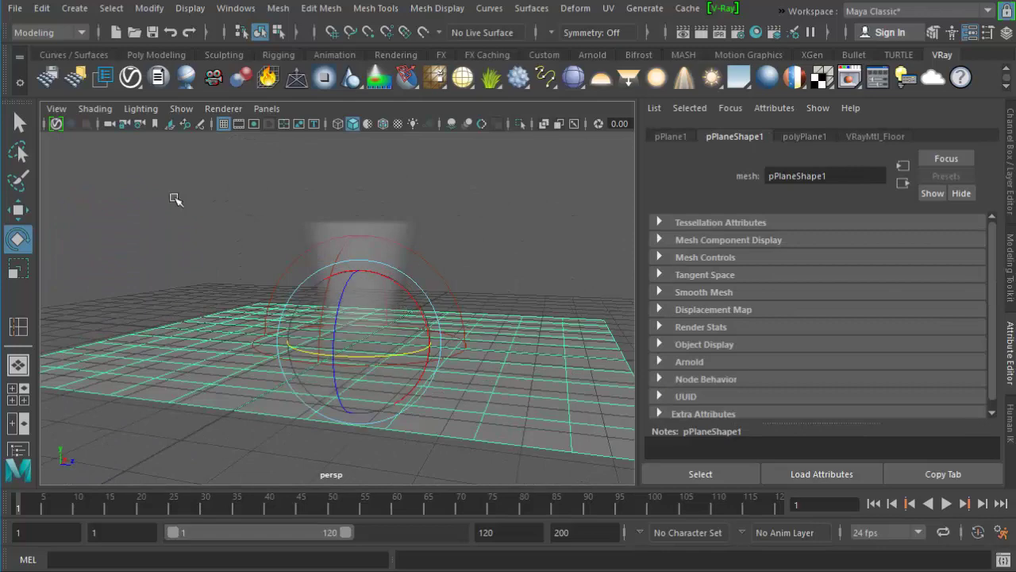
{"action": "left_click", "coordinate": [55, 124]}
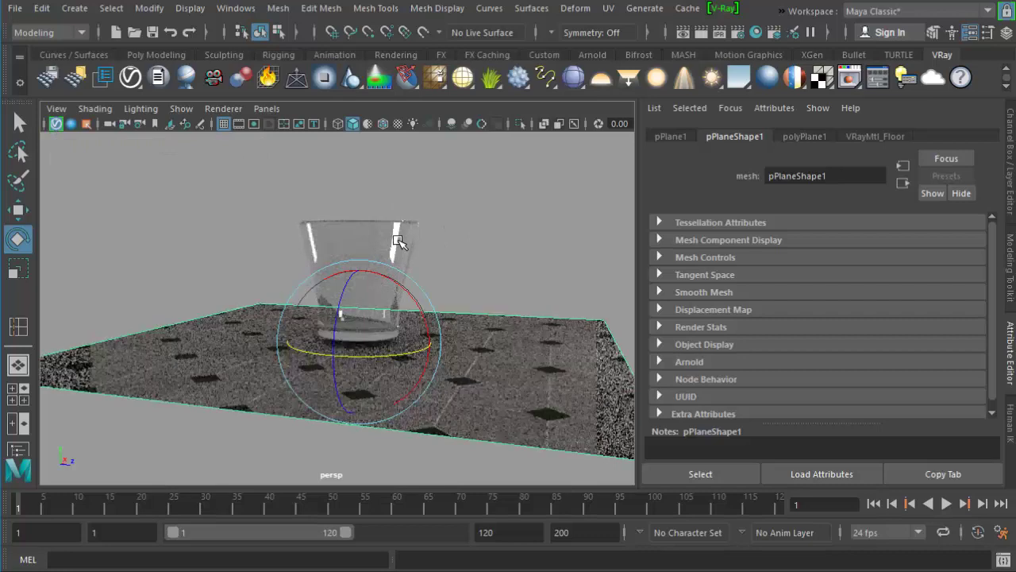
Select VRayLightRect1 in the Outliner, scale it up greatly, and move it far out along X
{"action": "left_click", "coordinate": [19, 450]}
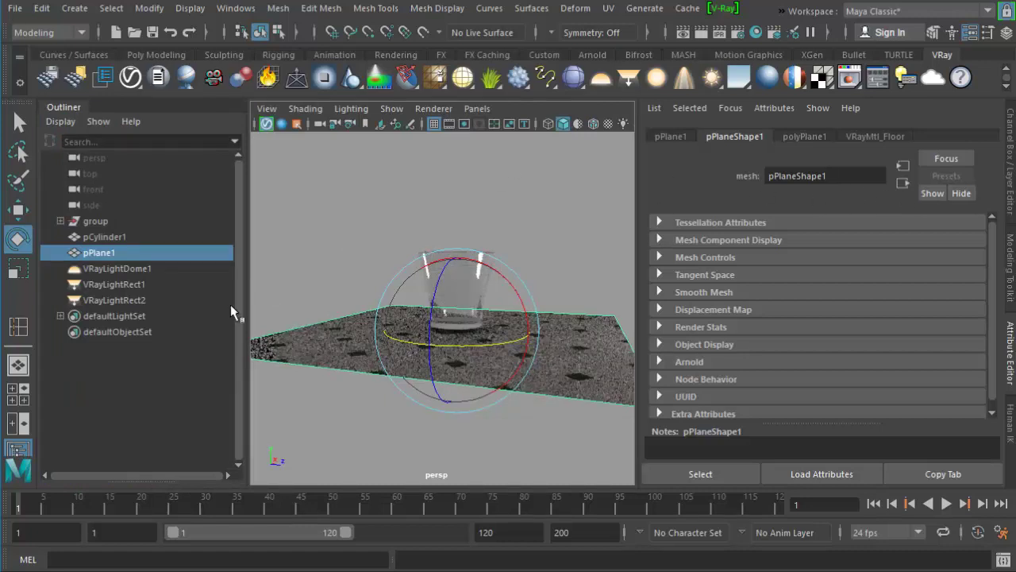
{"action": "left_click", "coordinate": [117, 300]}
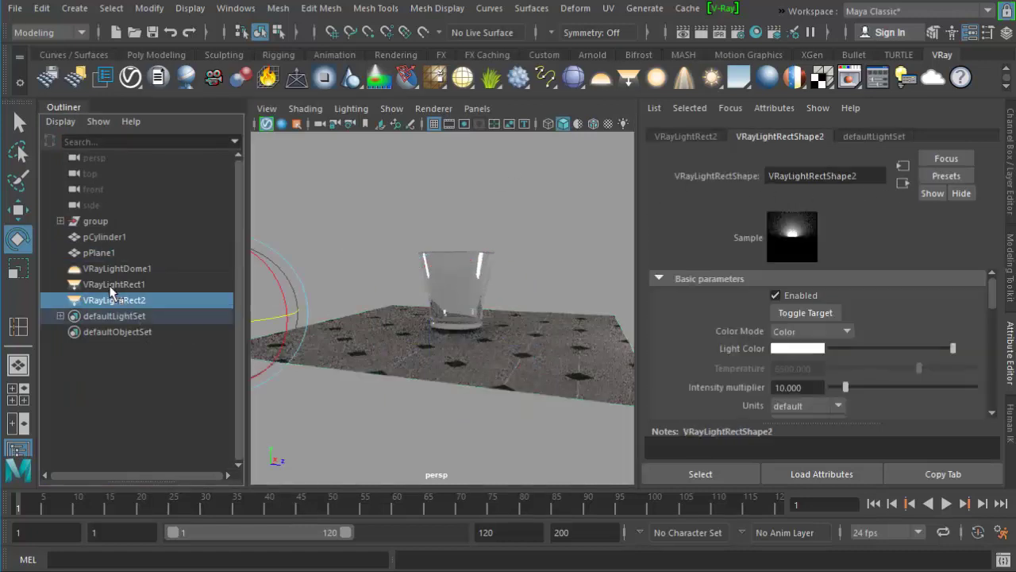
{"action": "left_click", "coordinate": [115, 285]}
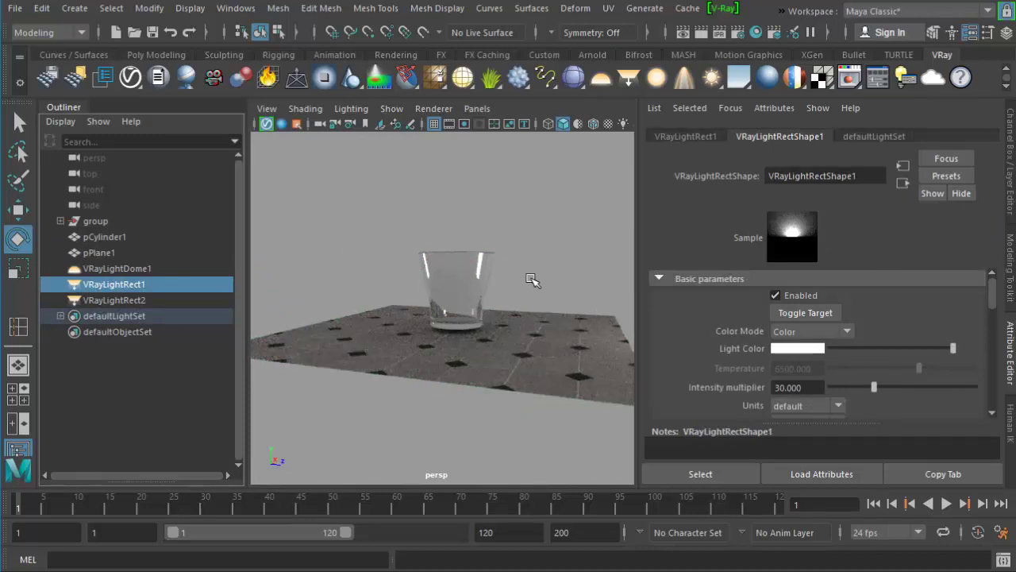
{"action": "key", "text": "f"}
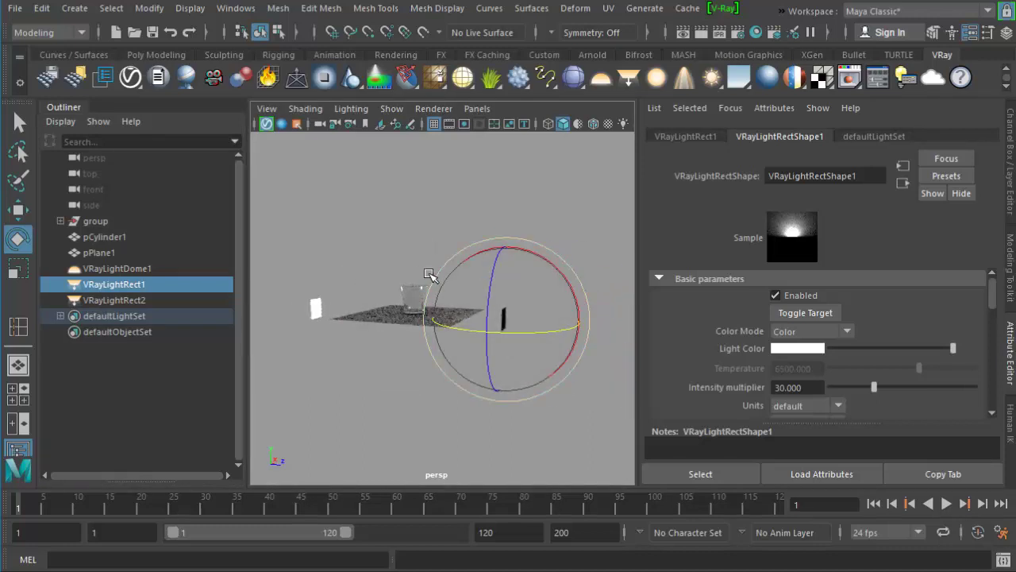
{"action": "key", "text": "r"}
{"action": "left_click_drag", "start_coordinate": [502, 321], "coordinate": [706, 358]}
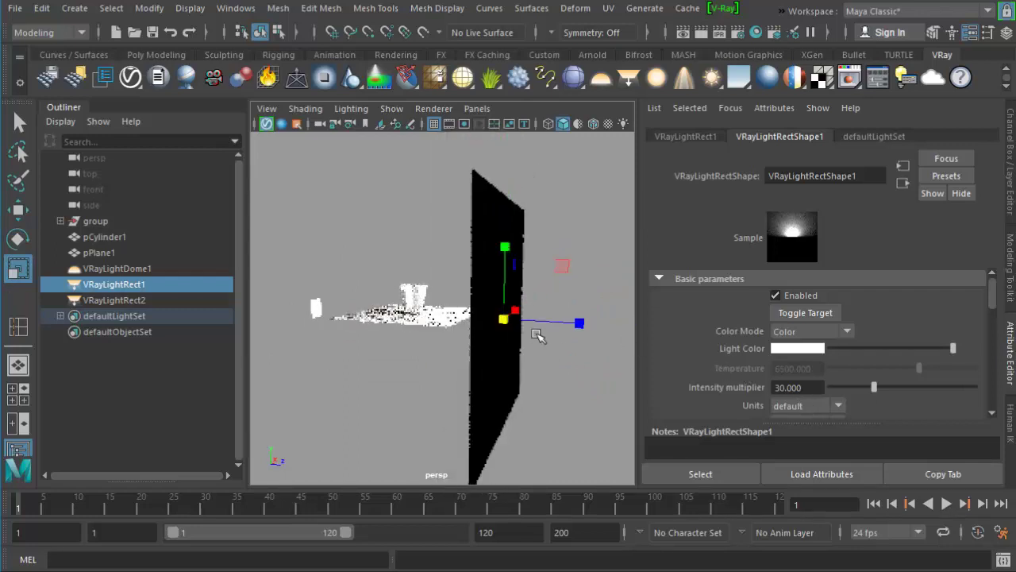
{"action": "key", "text": "w"}
{"action": "left_click_drag", "start_coordinate": [540, 332], "coordinate": [656, 341]}
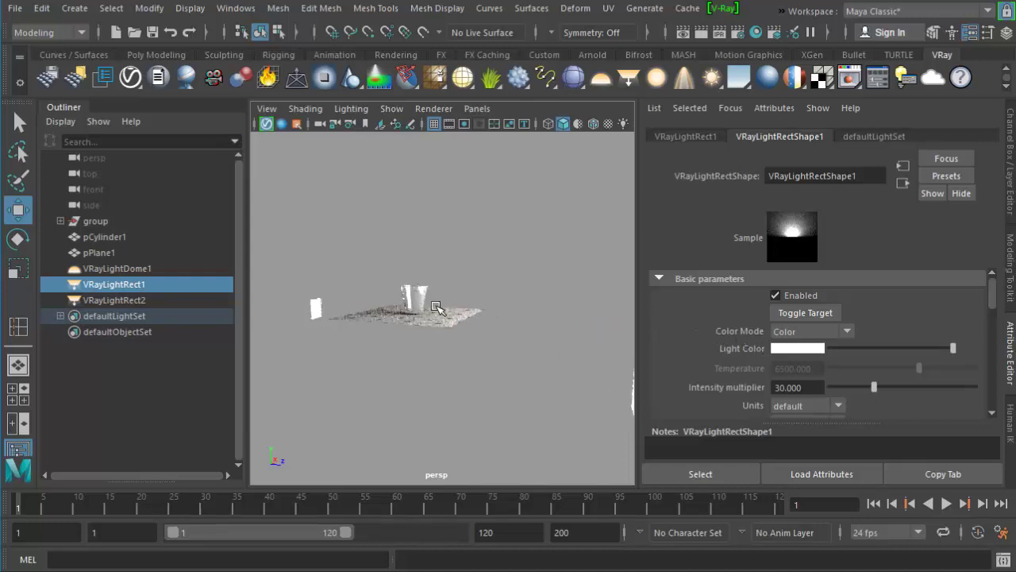
{"action": "left_click_drag", "start_coordinate": [435, 307], "coordinate": [510, 328], "text": "alt"}
{"action": "left_click_drag", "start_coordinate": [566, 312], "coordinate": [663, 314]}
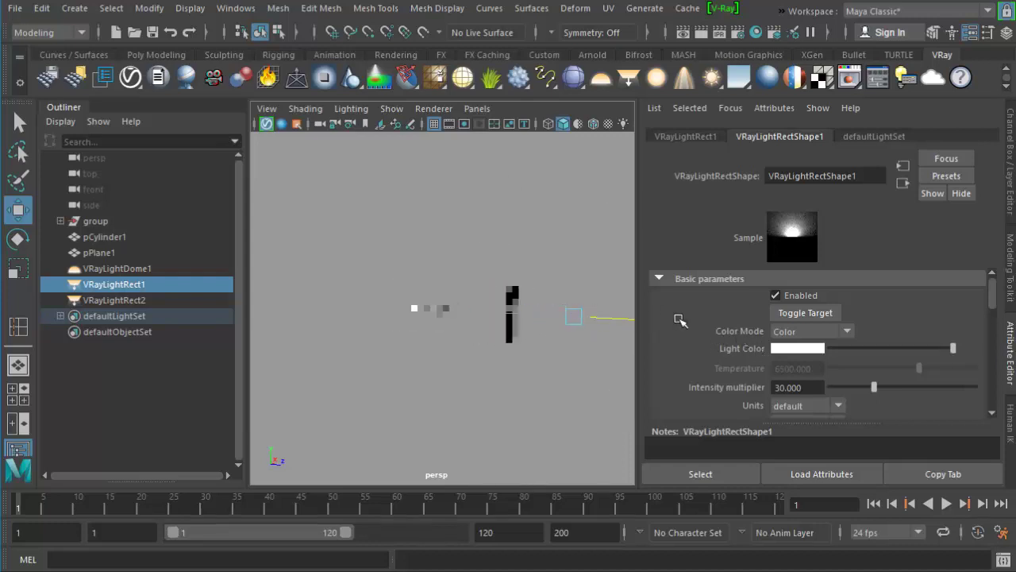
Center the glass cup in an elevated view and clear the selection for a clean render
{"action": "left_click_drag", "start_coordinate": [468, 316], "coordinate": [392, 287], "text": "alt"}
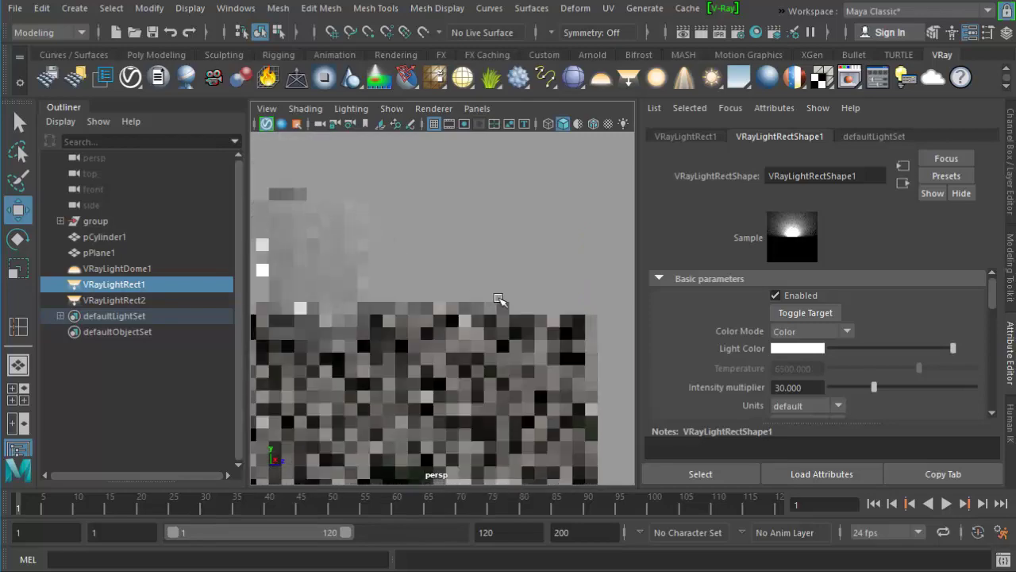
{"action": "left_click_drag", "start_coordinate": [384, 296], "coordinate": [465, 292], "text": "alt"}
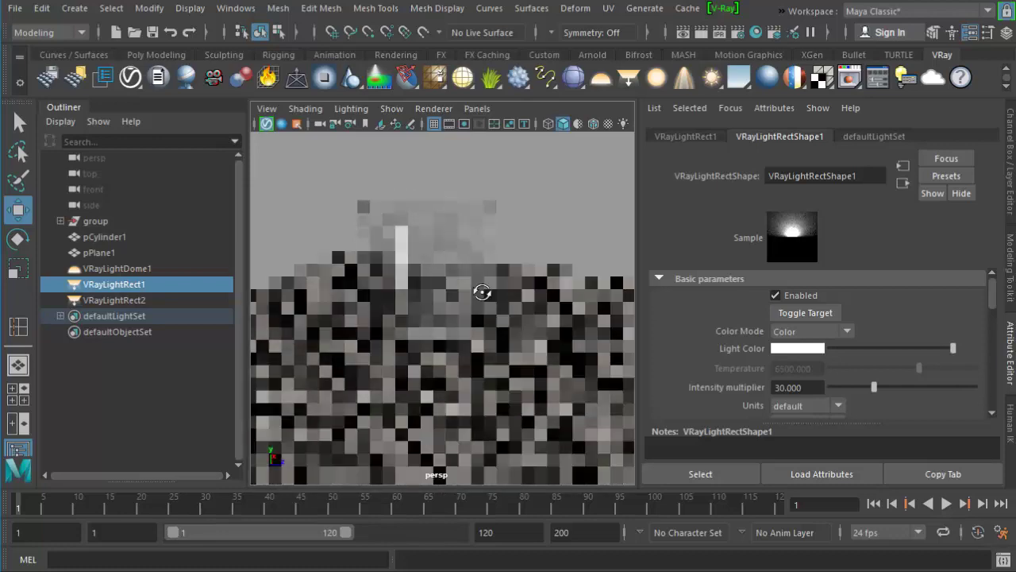
{"action": "left_click_drag", "start_coordinate": [446, 291], "coordinate": [458, 292], "text": "alt"}
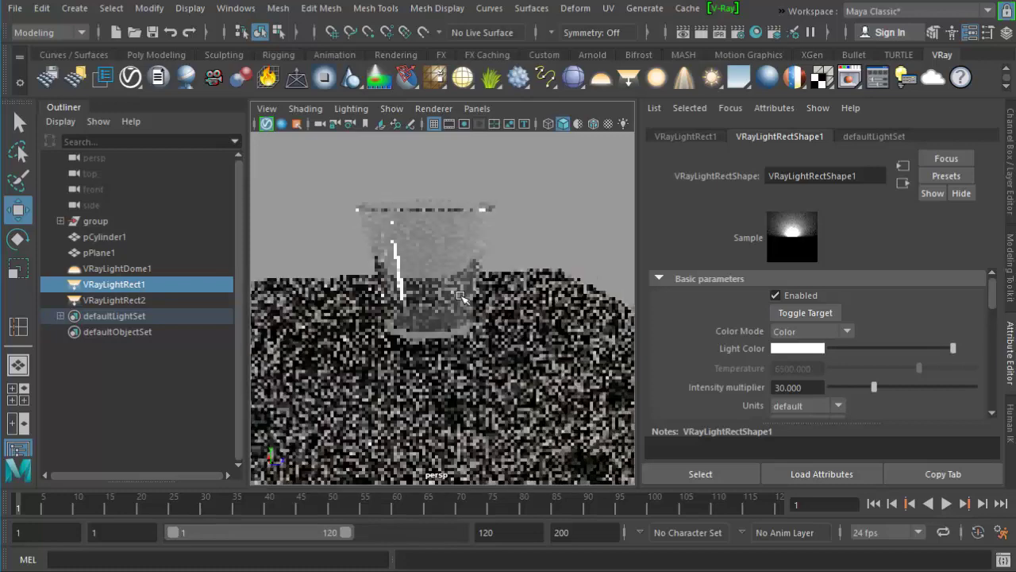
{"action": "left_click", "coordinate": [449, 263]}
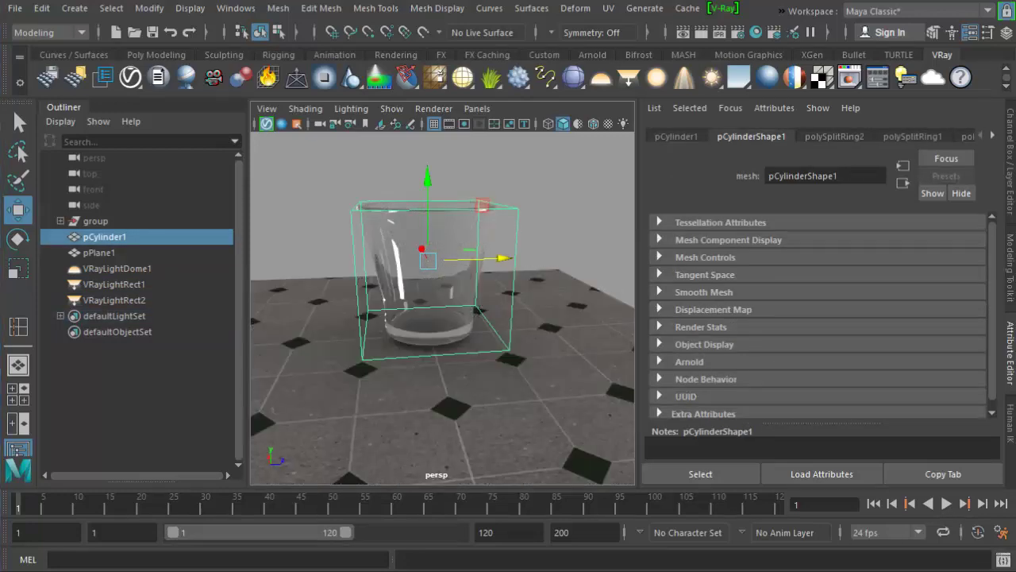
{"action": "left_click", "coordinate": [580, 174]}
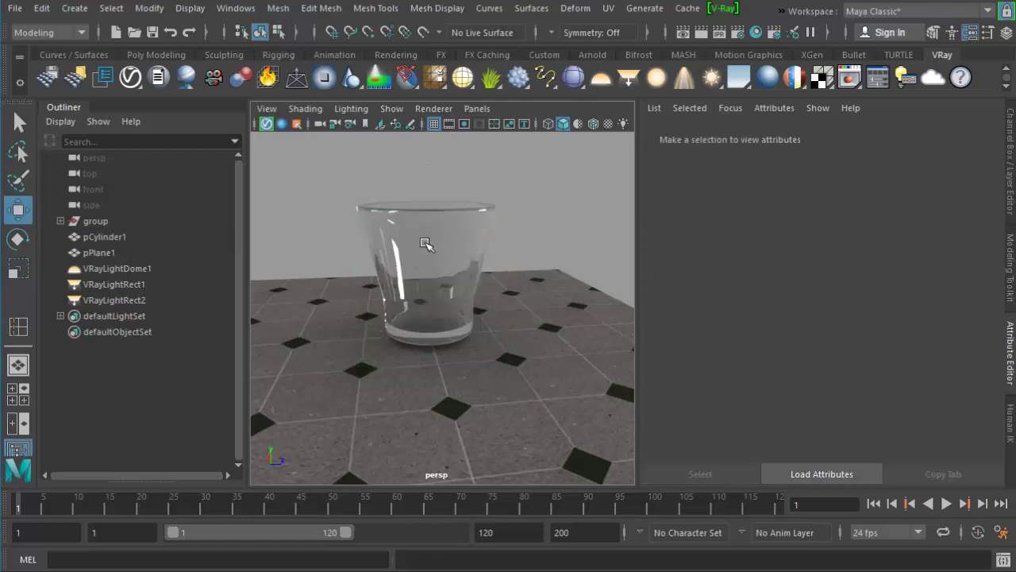